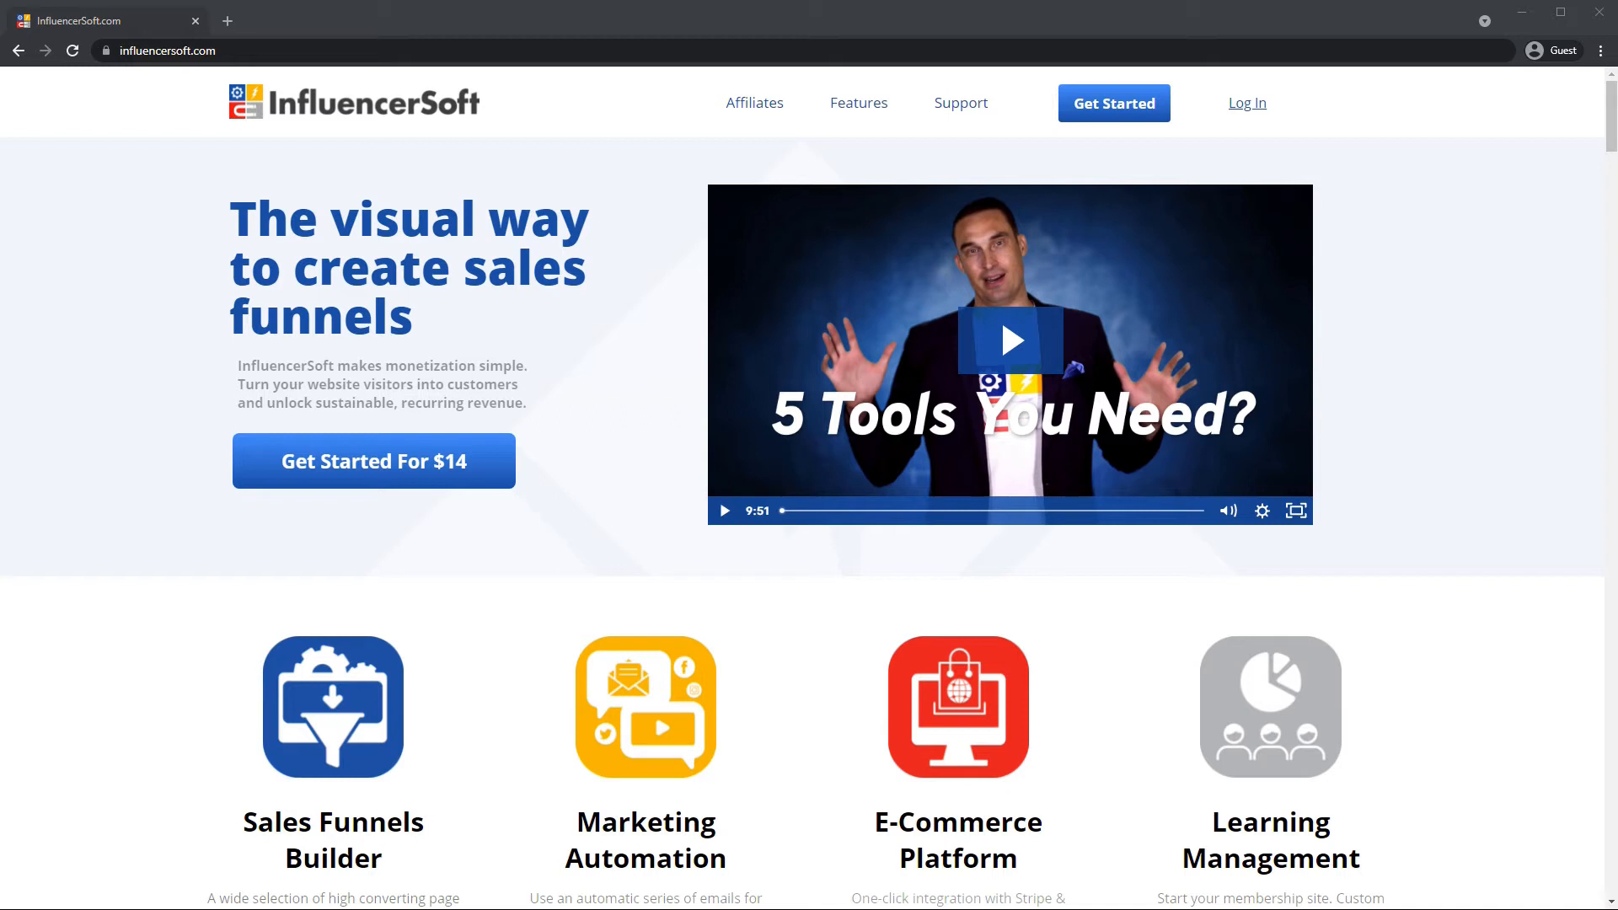
# Log in to InfluencerSoft with the account username and password, re-entering the password once.
pyautogui.click(1263, 108)
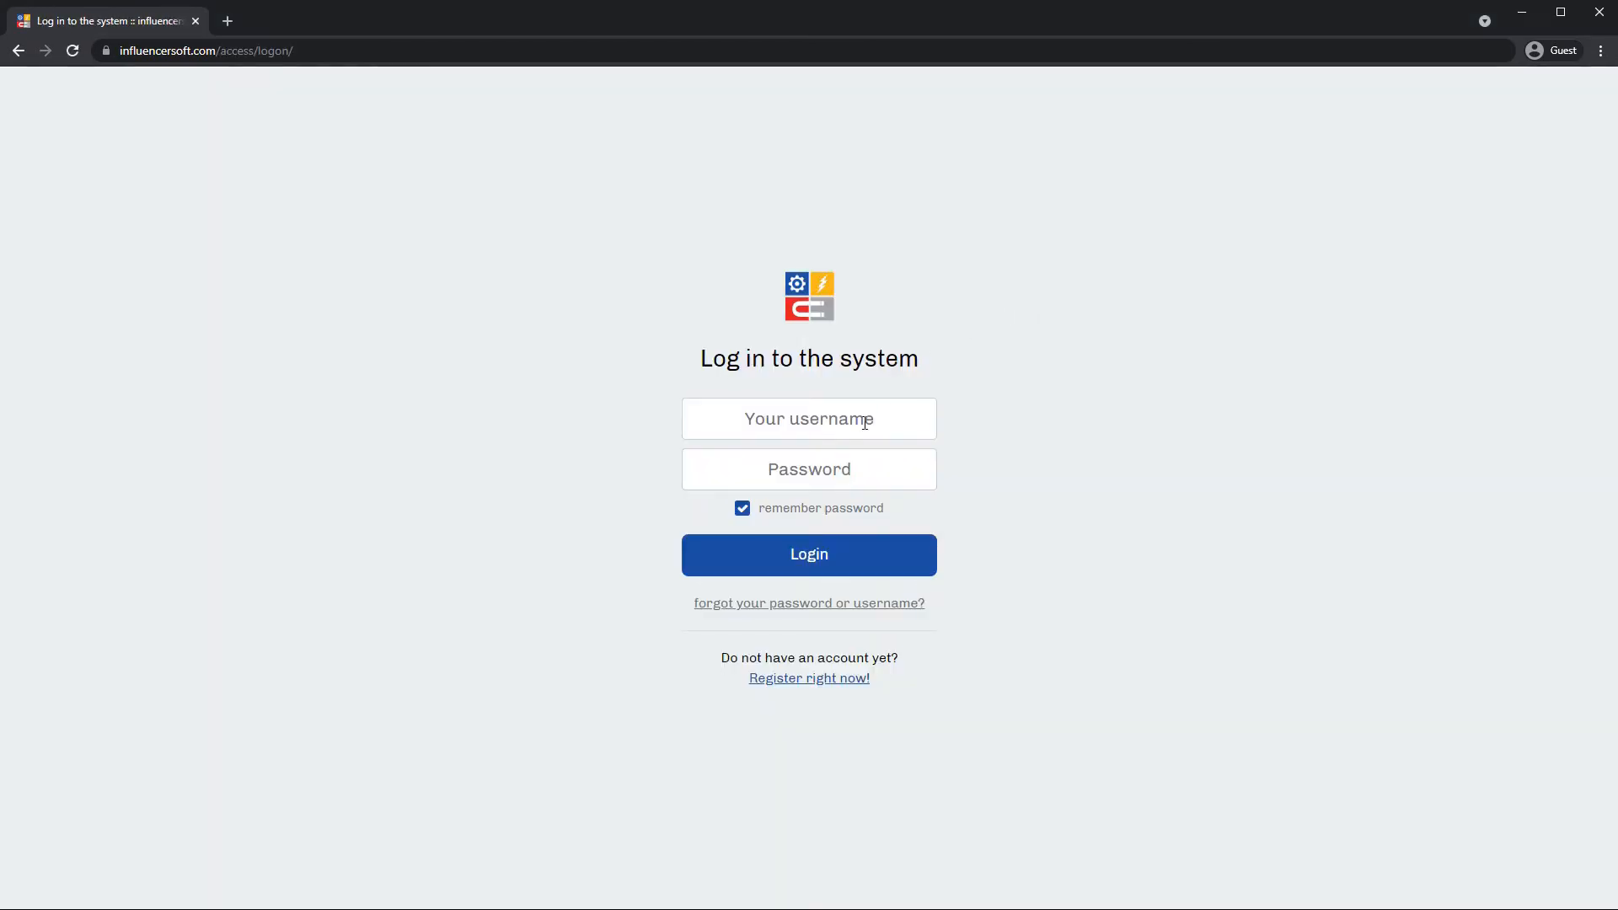
pyautogui.click(863, 408)
pyautogui.write('admin')
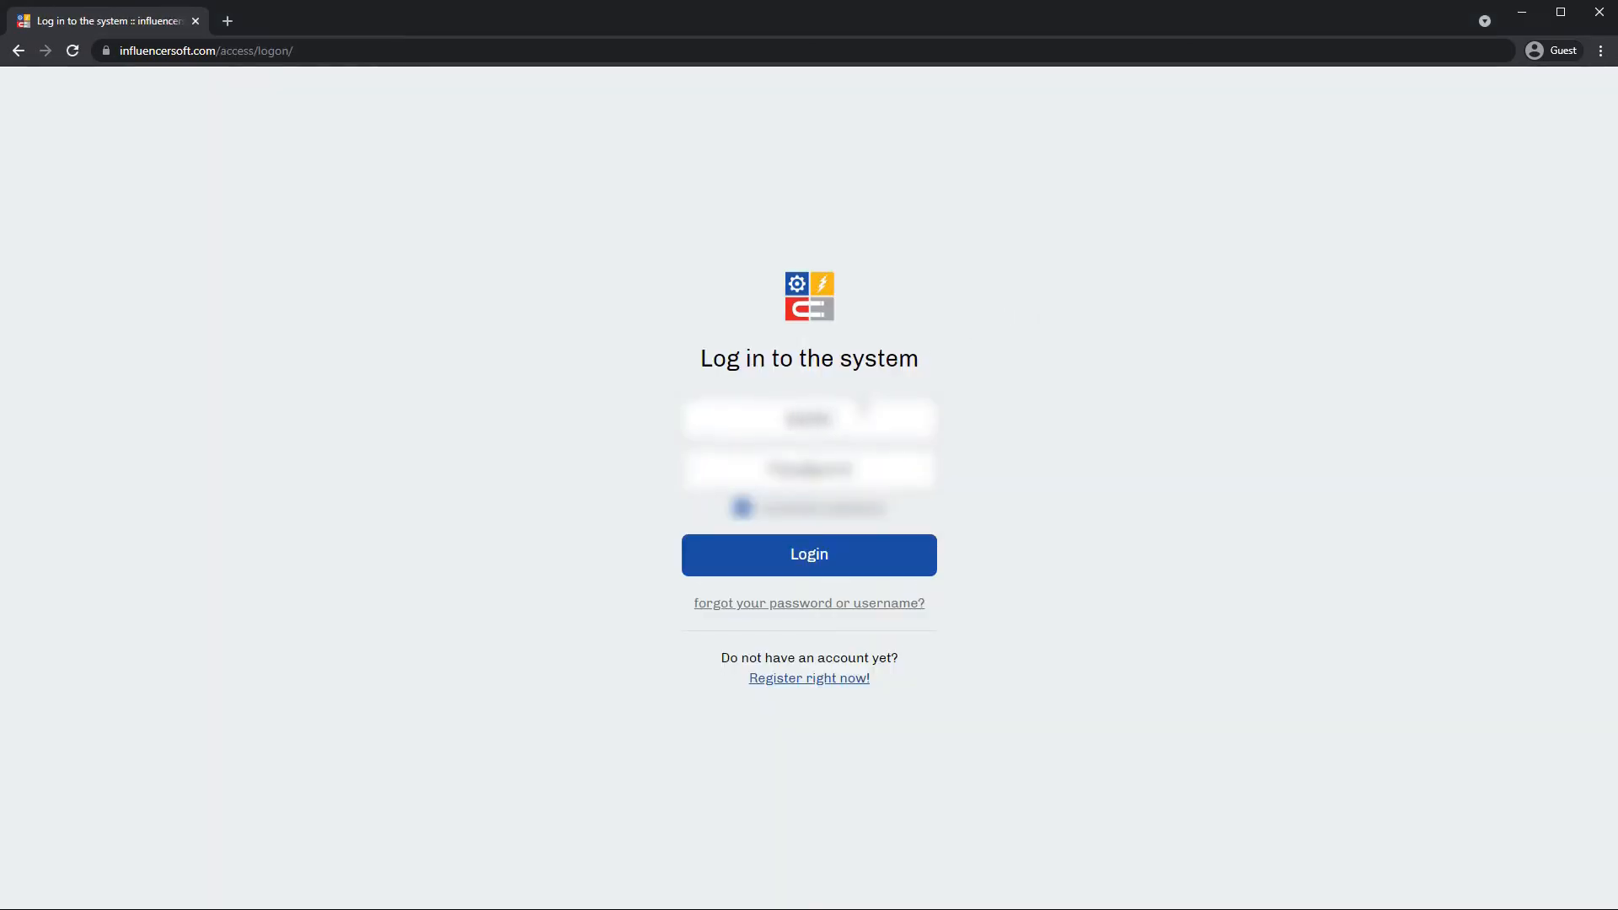
pyautogui.click(880, 466)
pyautogui.hotkey('ctrl', 'v')
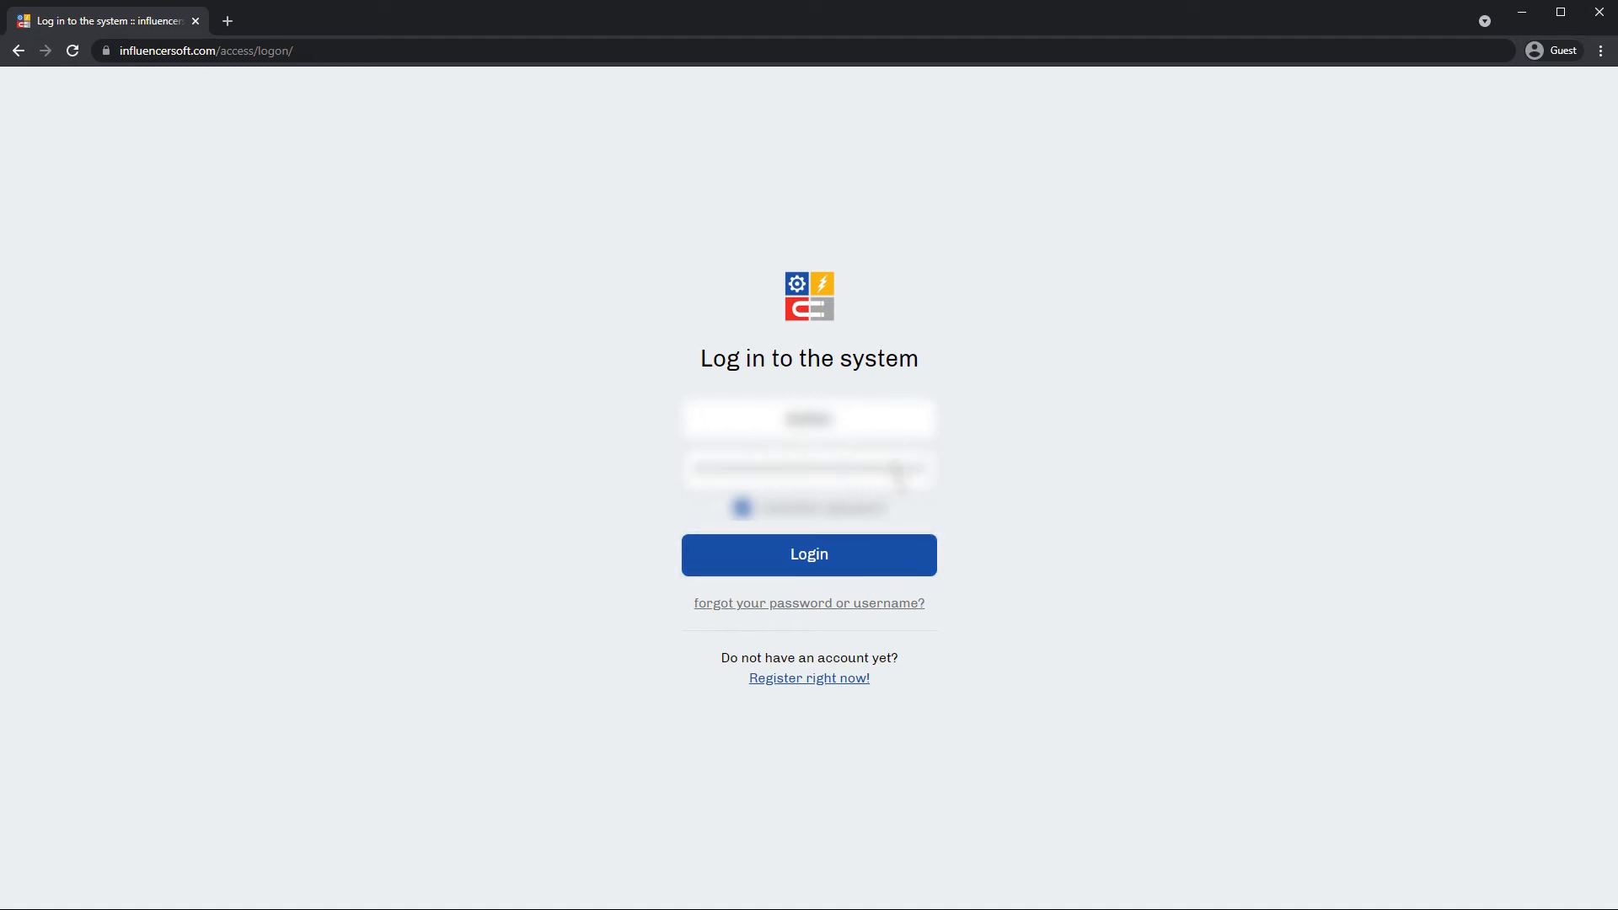
pyautogui.doubleClick(898, 464)
pyautogui.press('BackSpace')
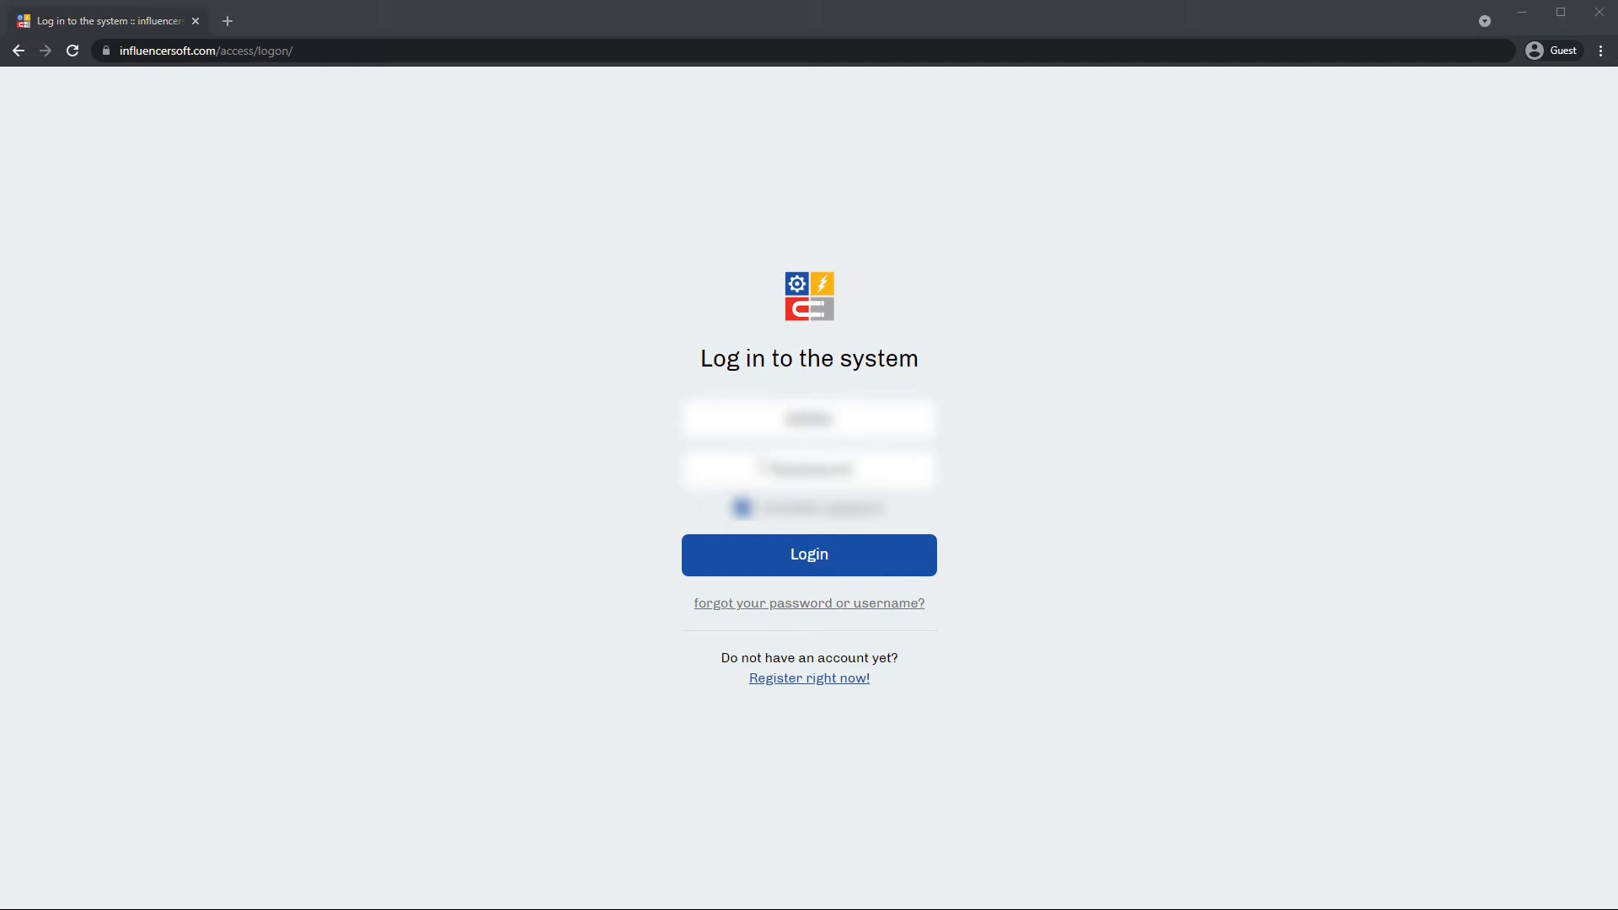
pyautogui.click(756, 464)
pyautogui.hotkey('ctrl', 'v')
pyautogui.click(852, 562)
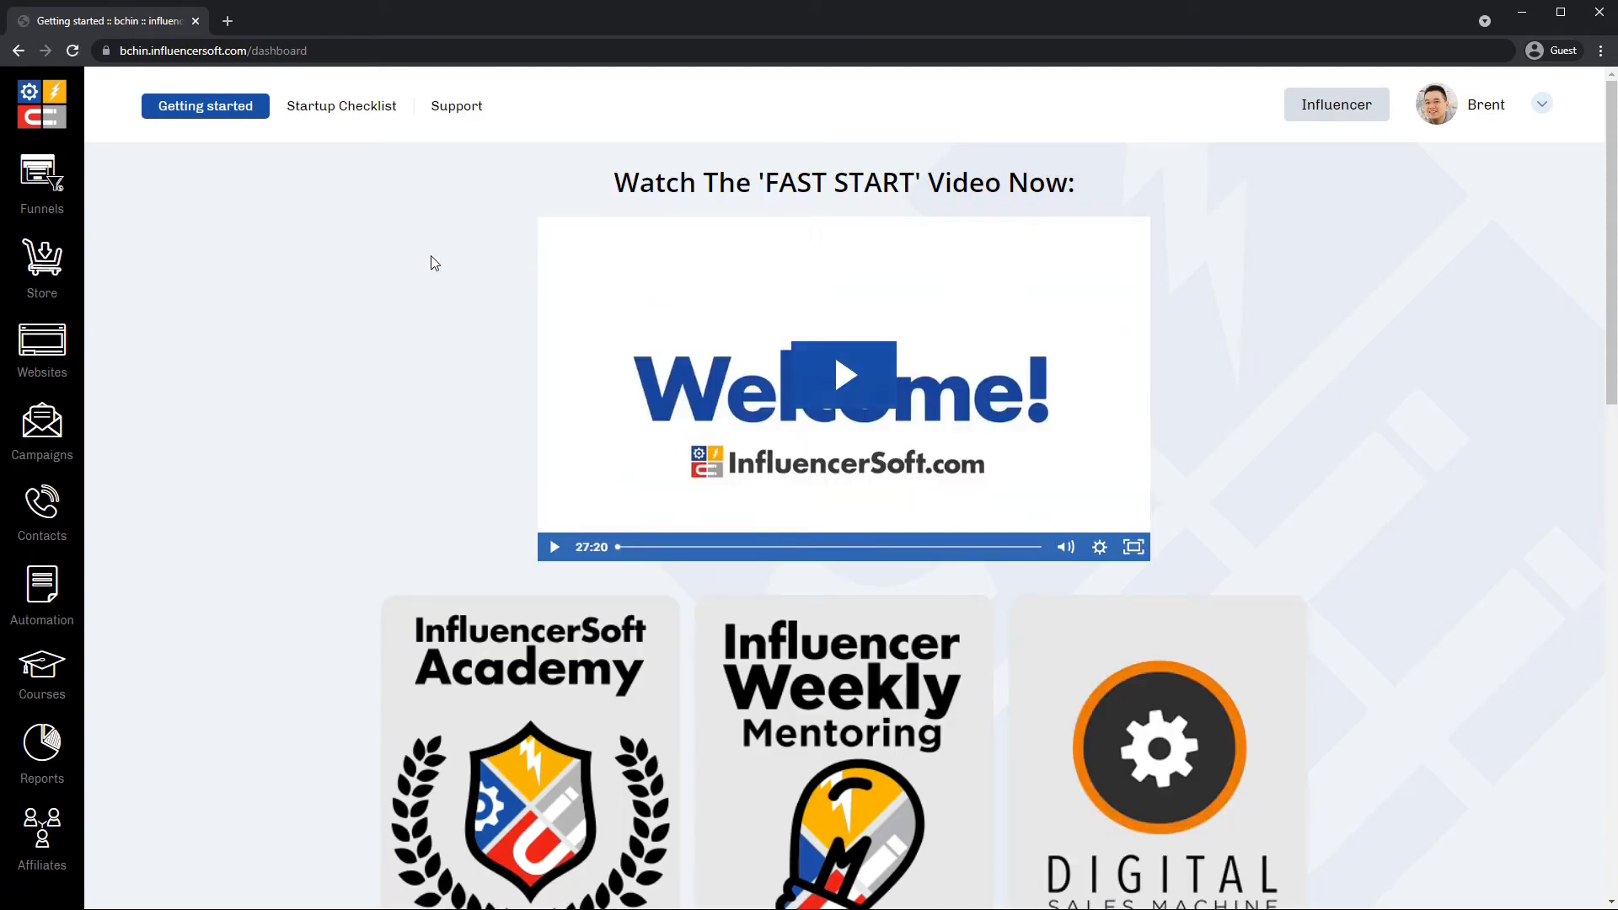
# Create a new funnel from the Funnels list.
pyautogui.click(72, 190)
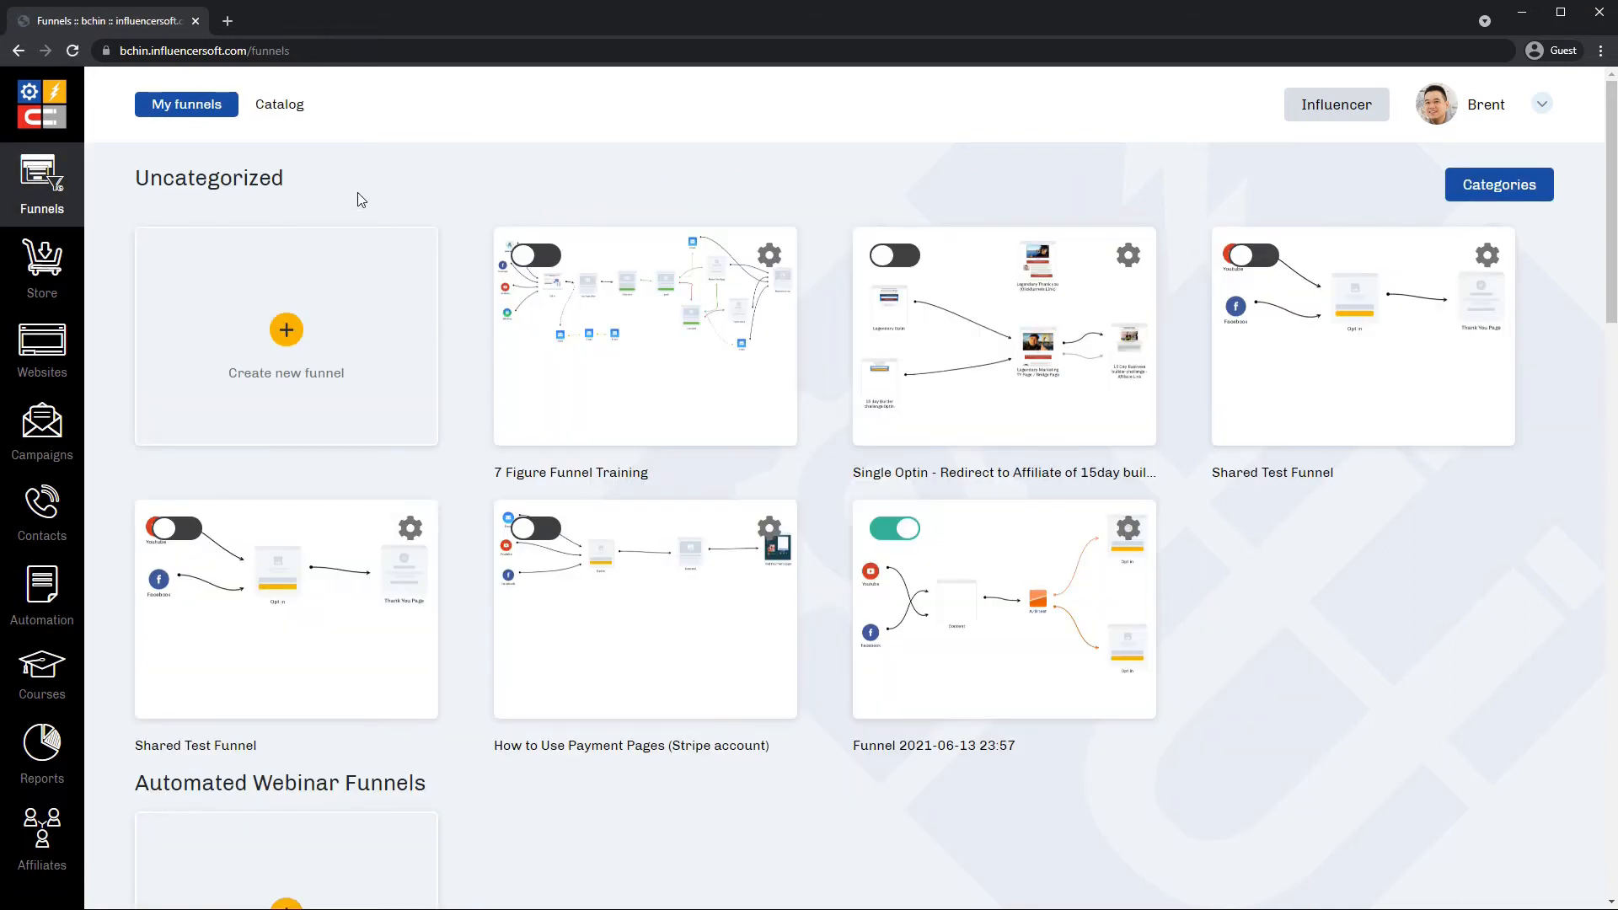
pyautogui.click(288, 335)
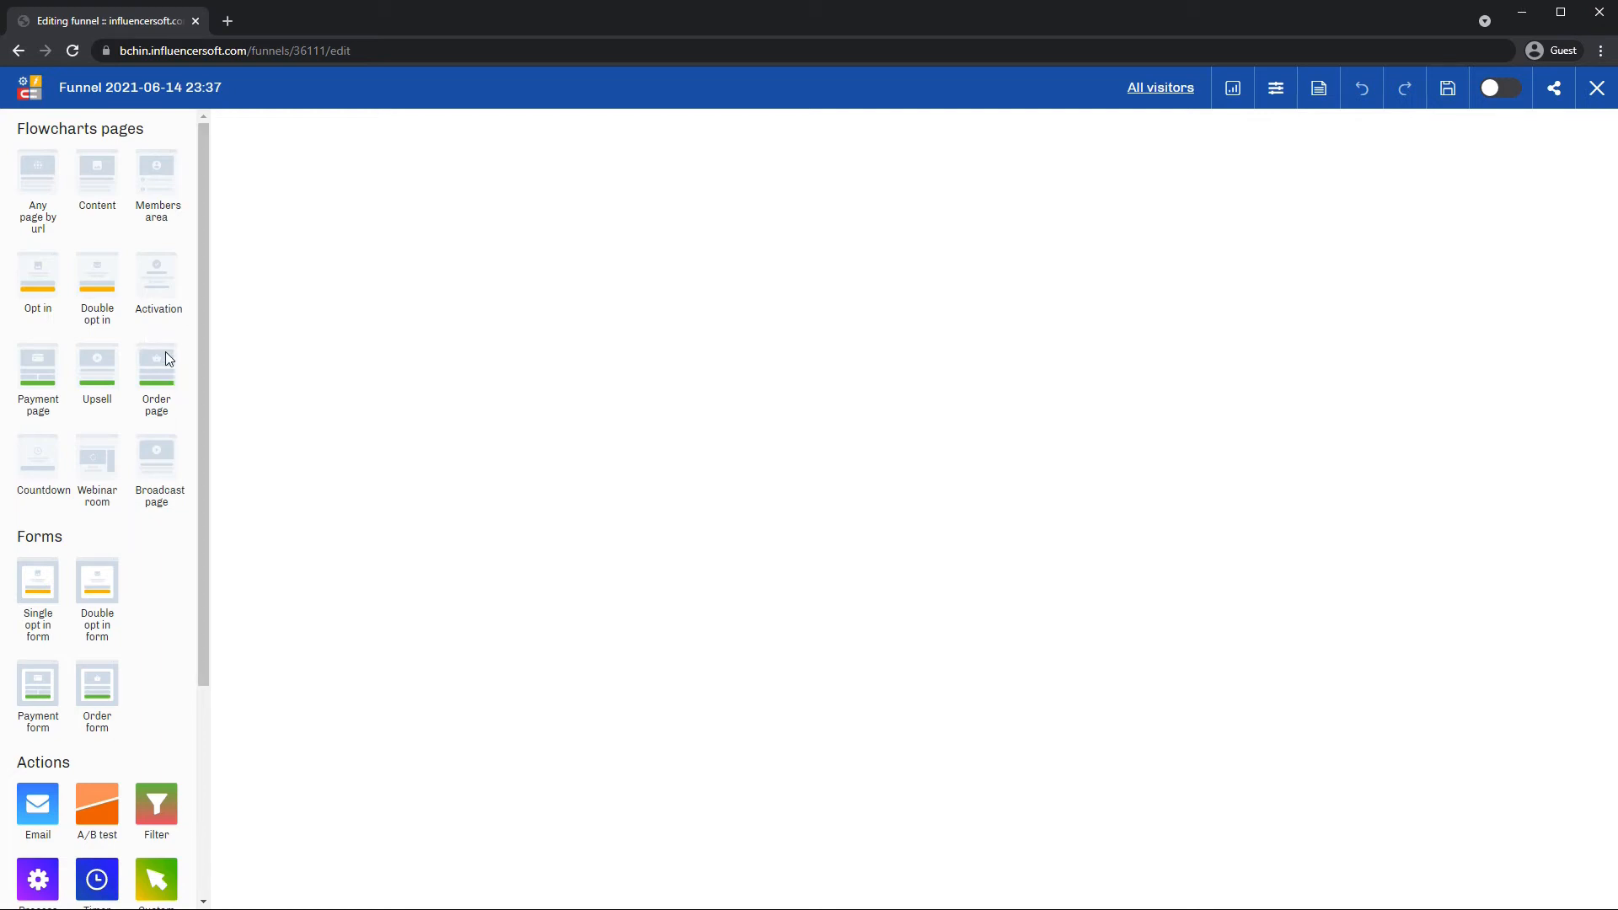
# Add a Content page to the canvas with an A/B test beside it.
pyautogui.moveTo(96, 177); pyautogui.dragTo(681, 473)
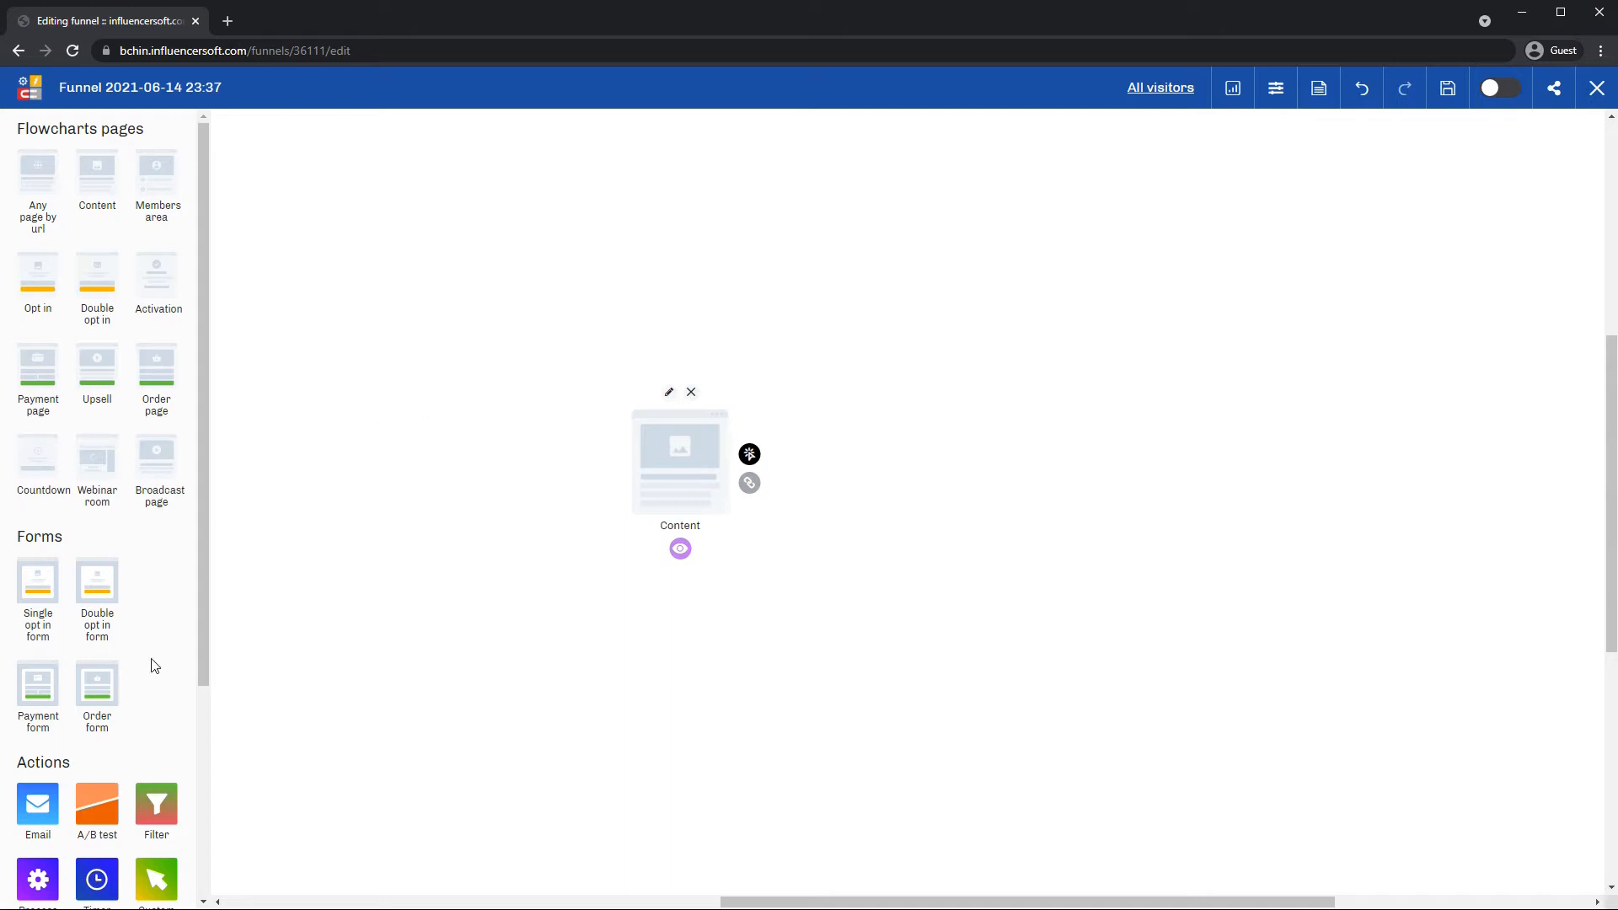
pyautogui.click(99, 822)
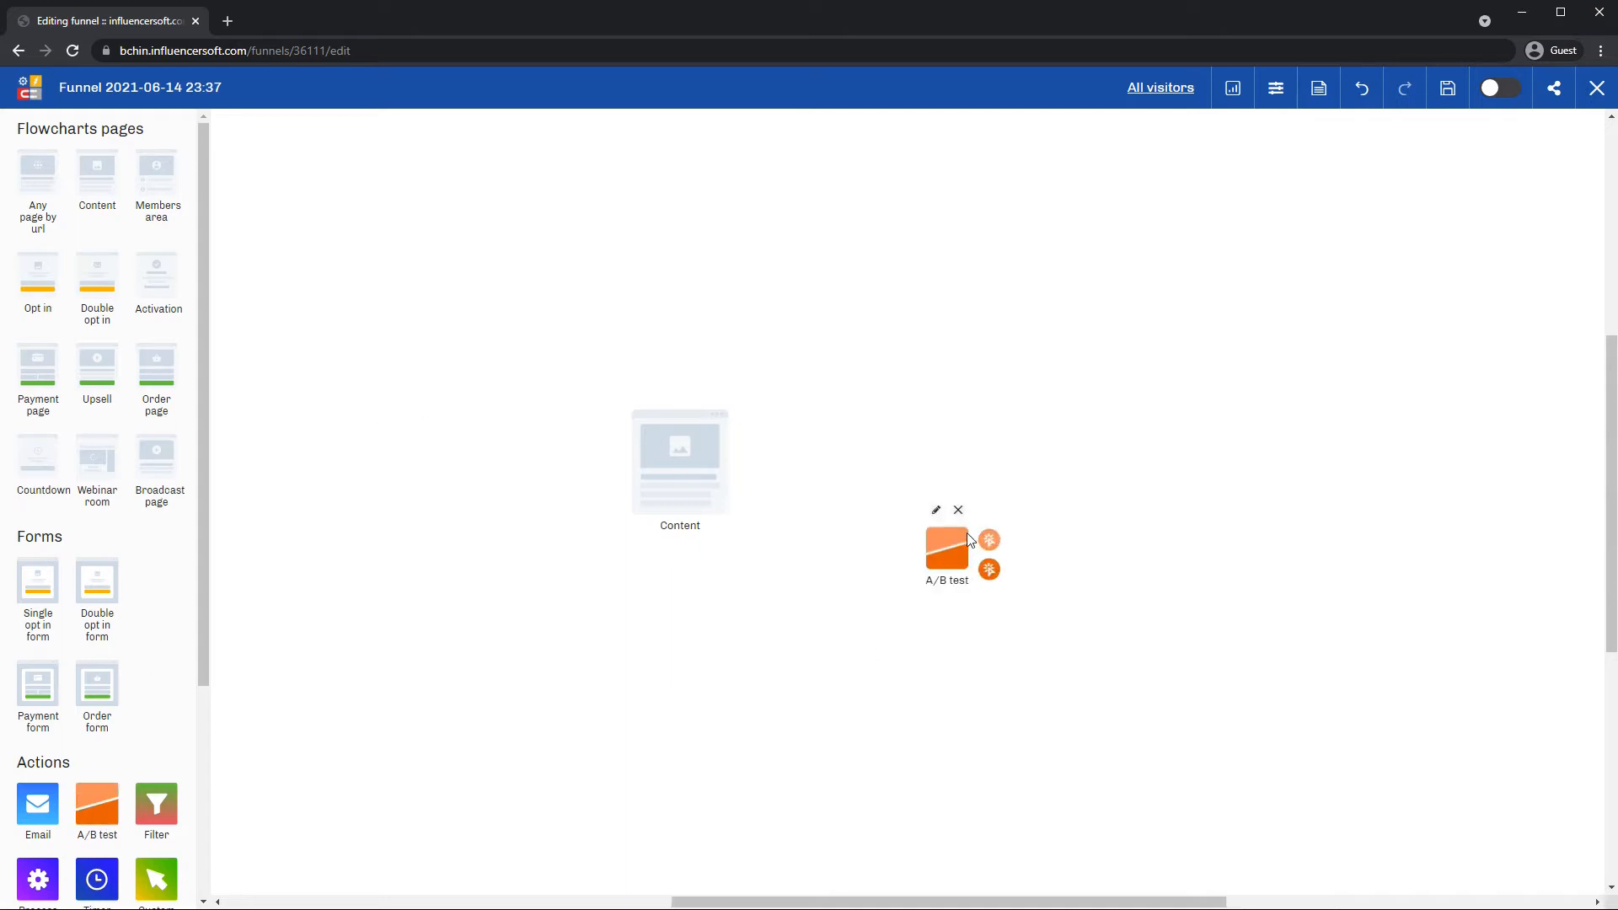
pyautogui.moveTo(940, 522); pyautogui.dragTo(873, 438)
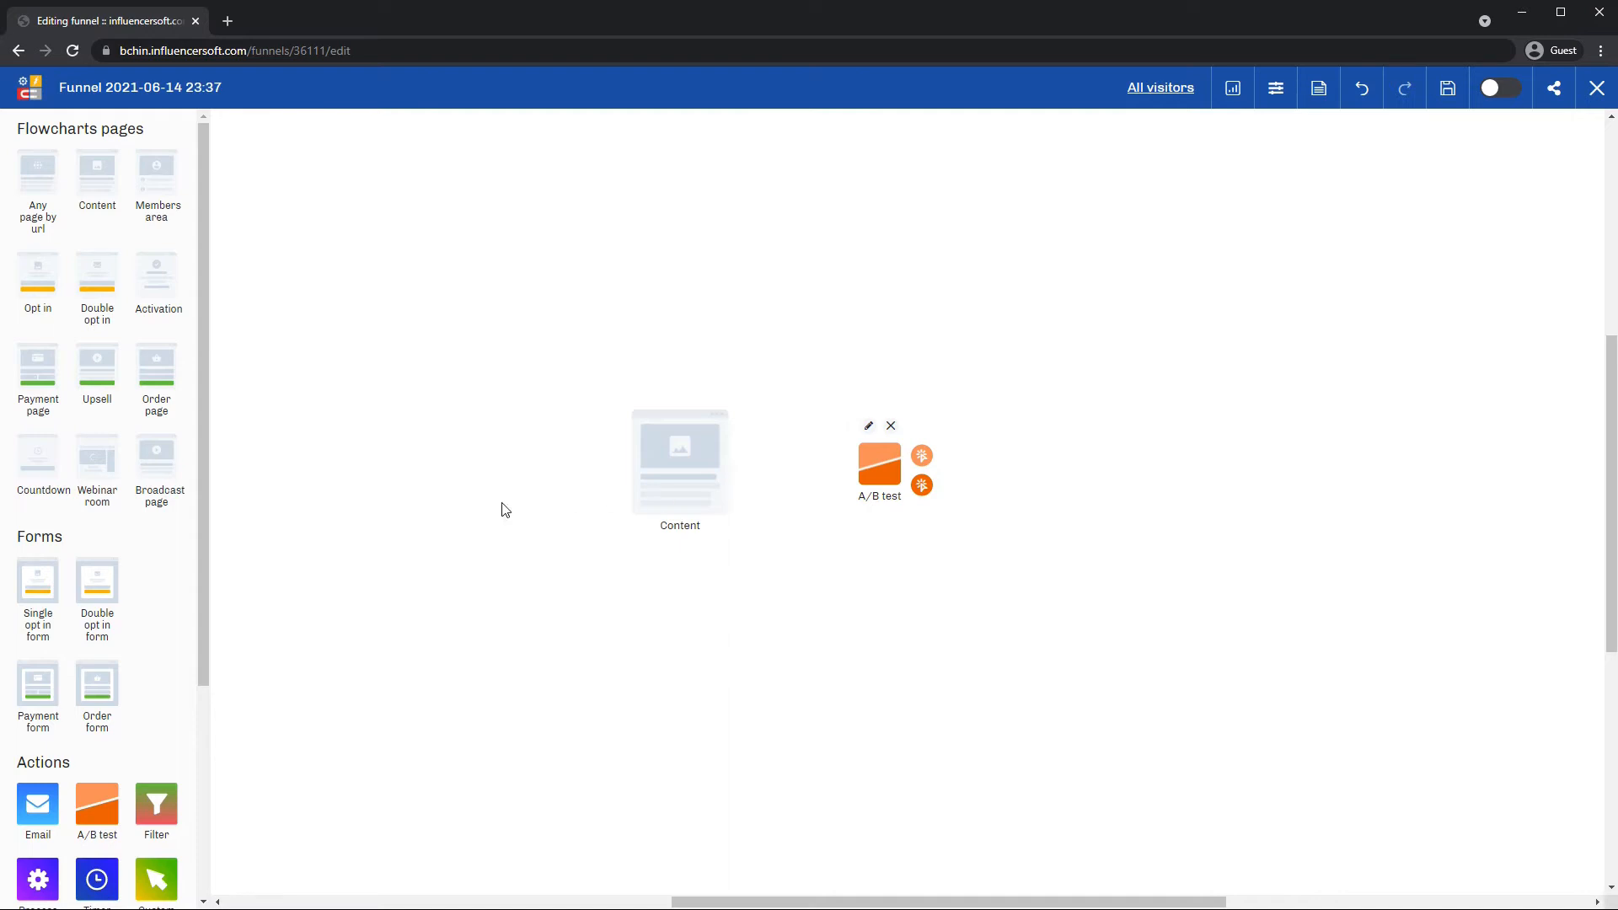
# Add two Opt in pages, one upper right and one below it.
pyautogui.click(38, 279)
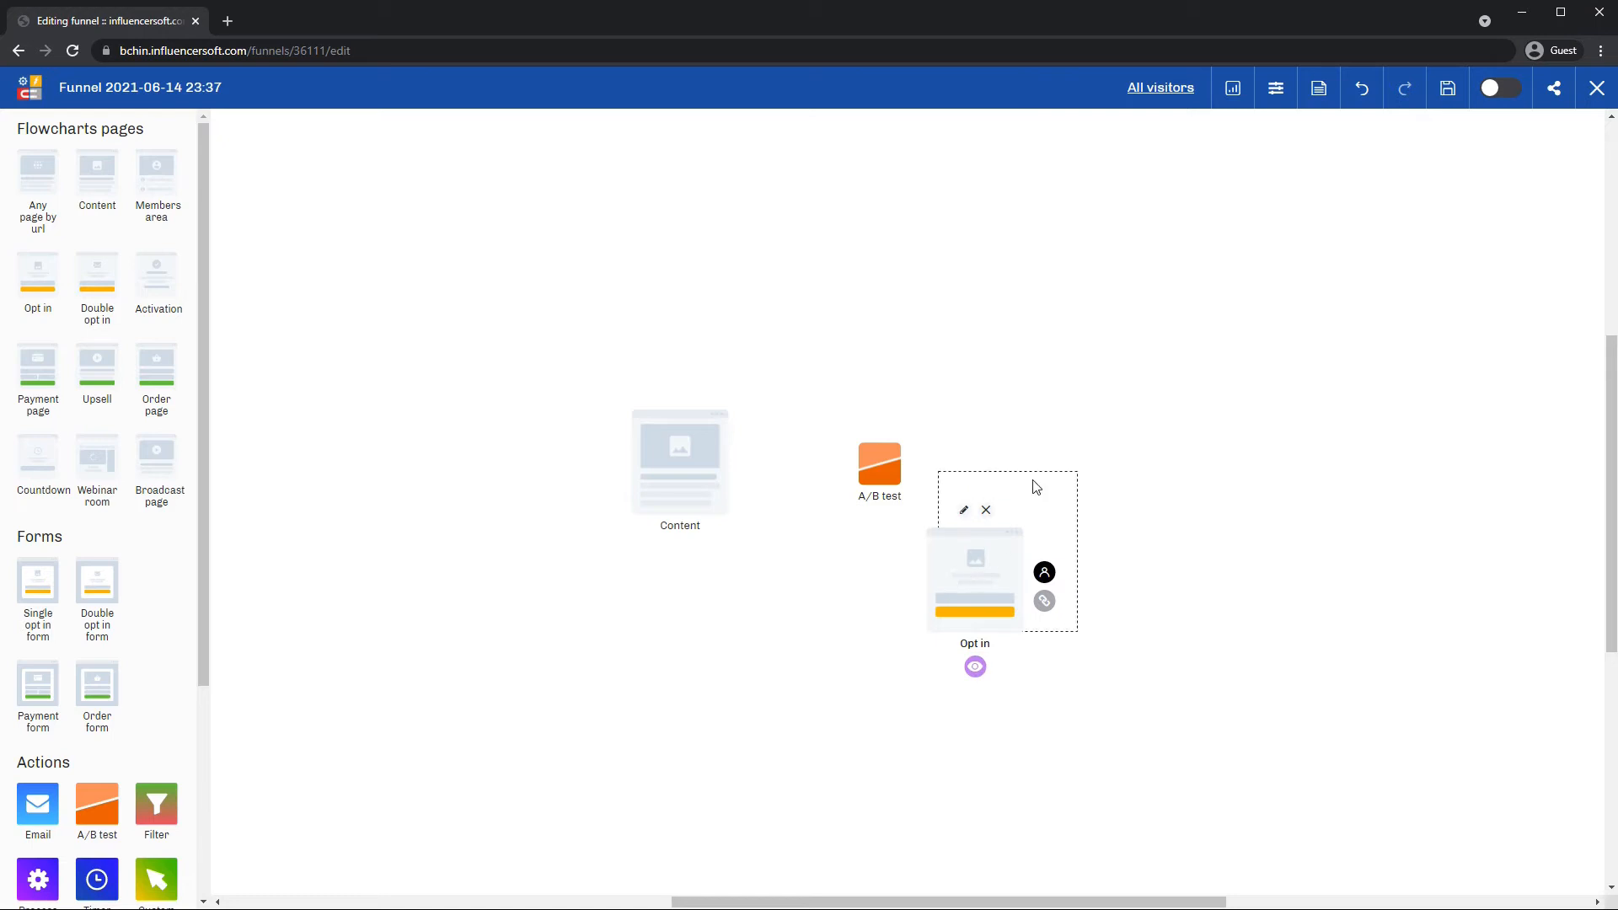
pyautogui.click(1118, 383)
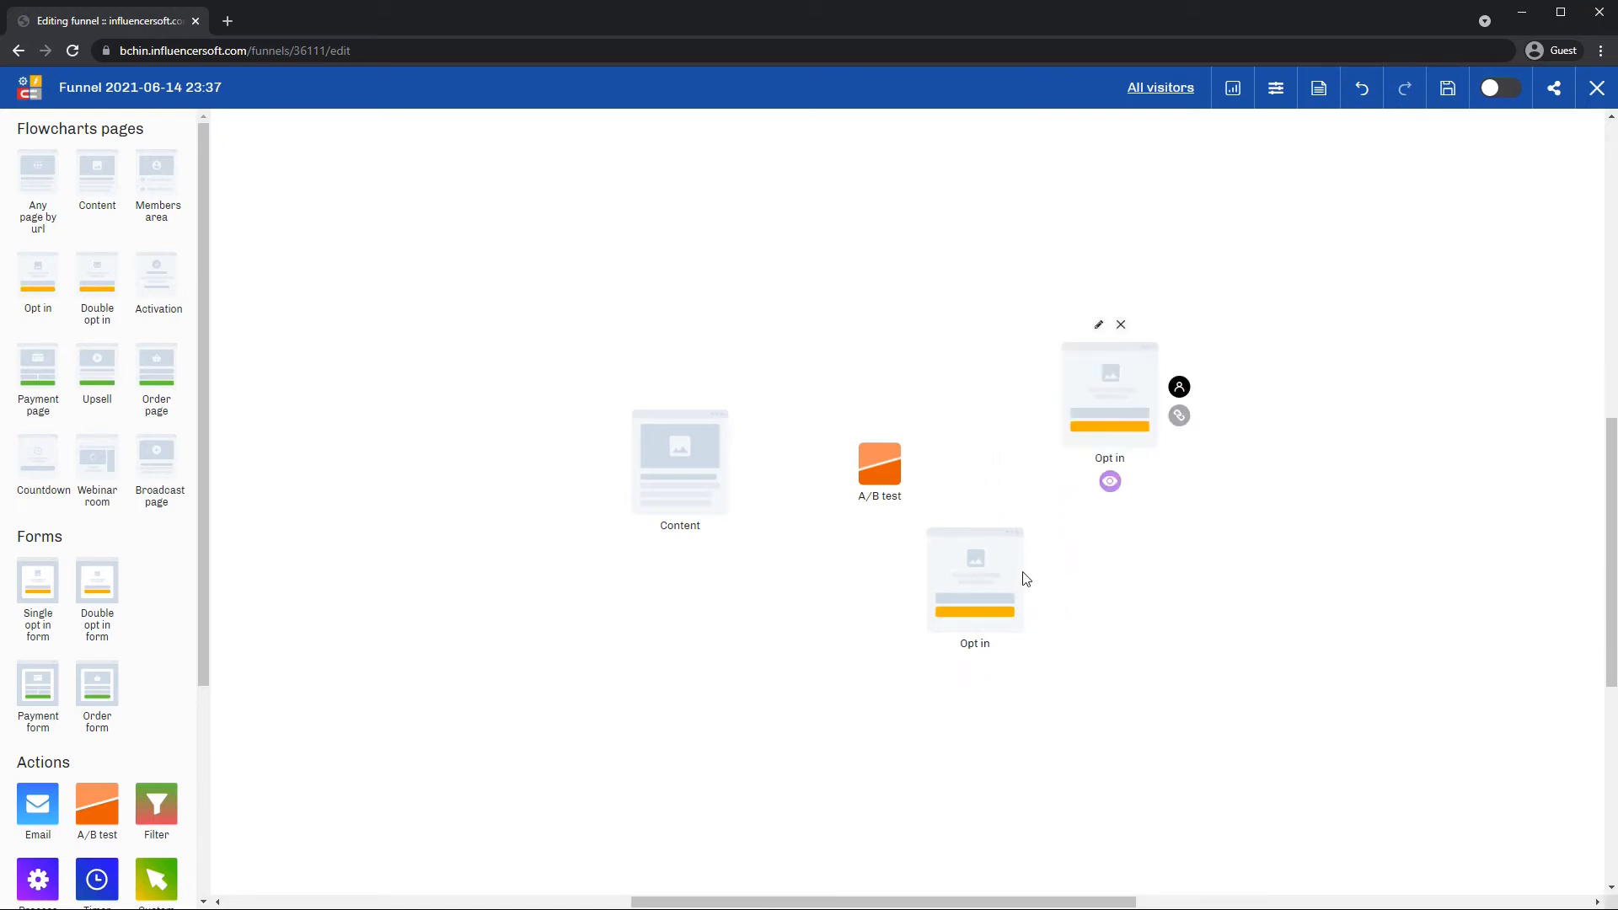
pyautogui.click(1132, 628)
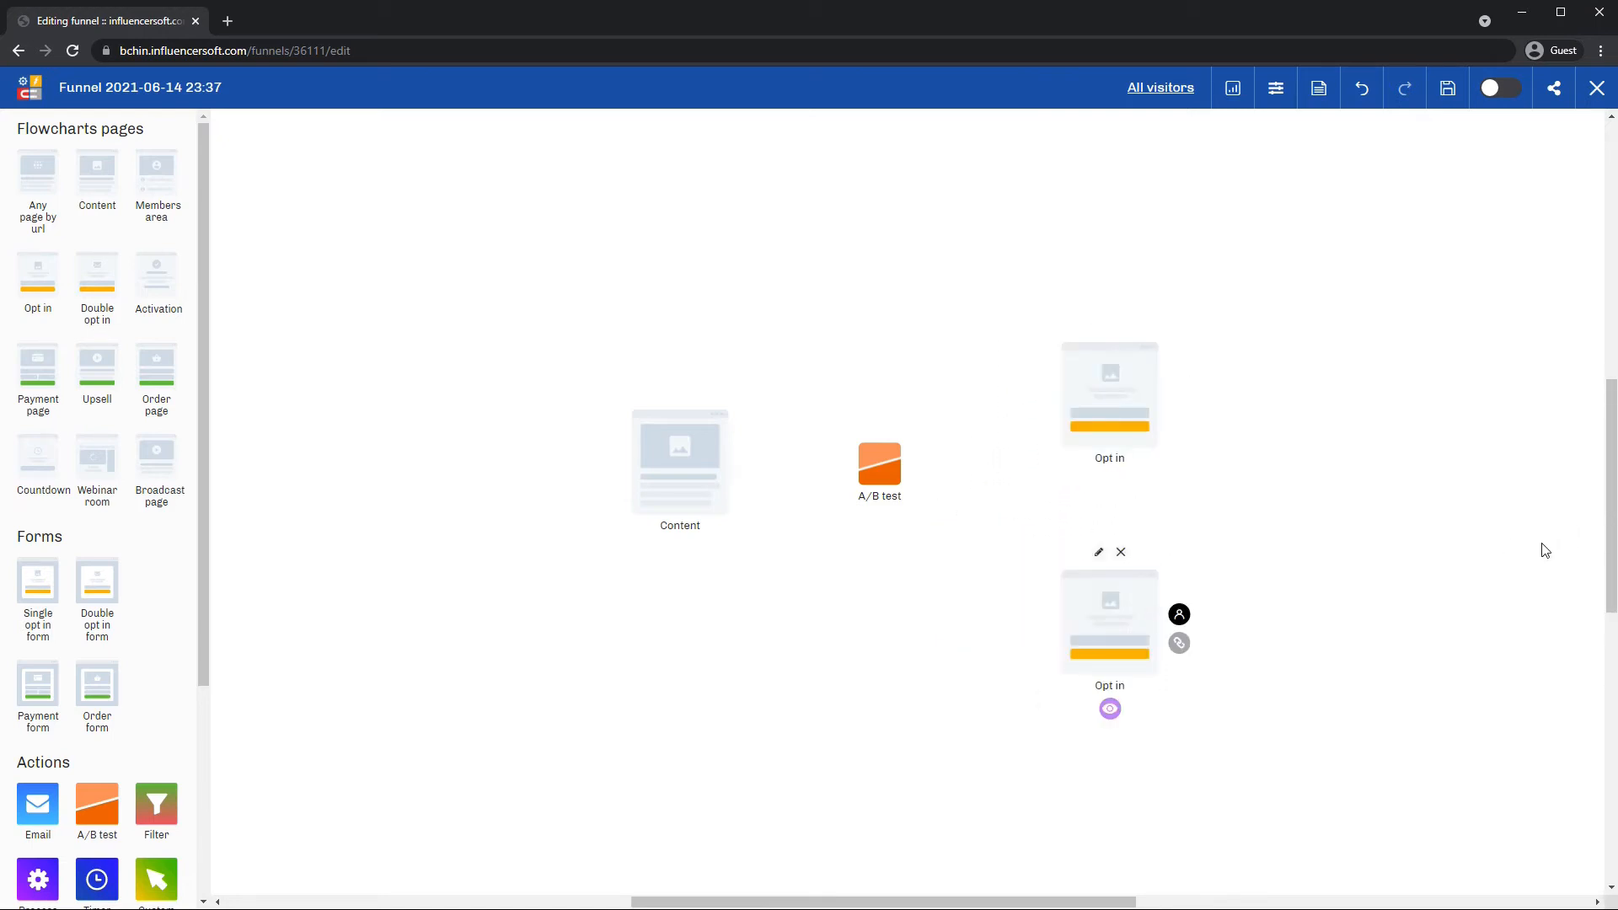
pyautogui.click(721, 476)
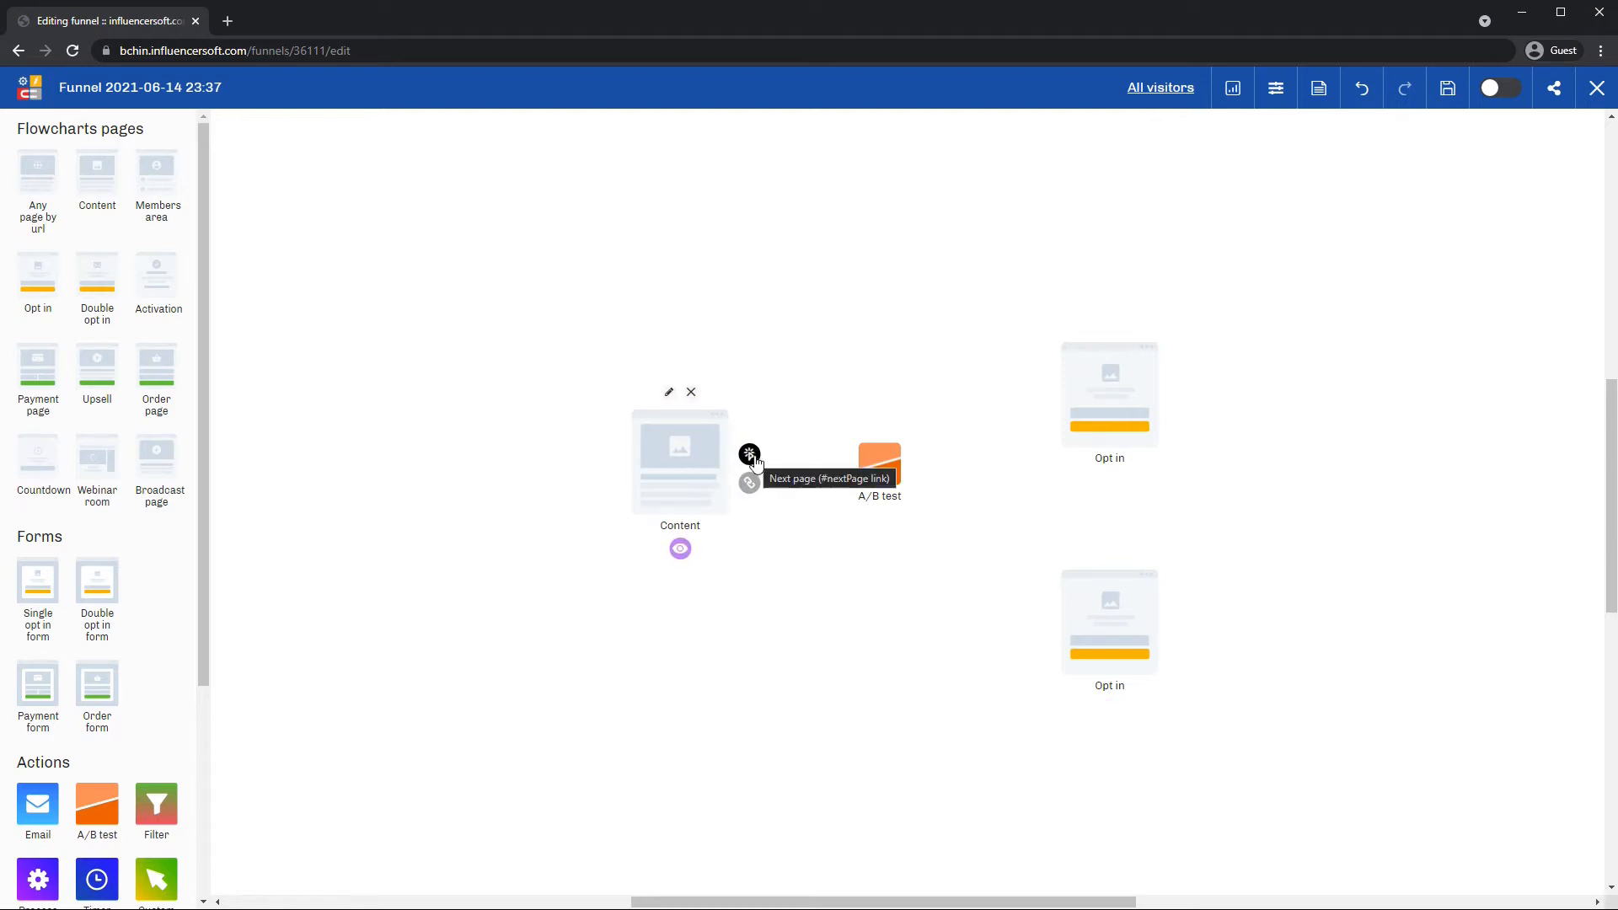
# Link Content to the A/B test, and its two variants to the upper and lower Opt in pages.
pyautogui.moveTo(749, 455); pyautogui.dragTo(882, 463)
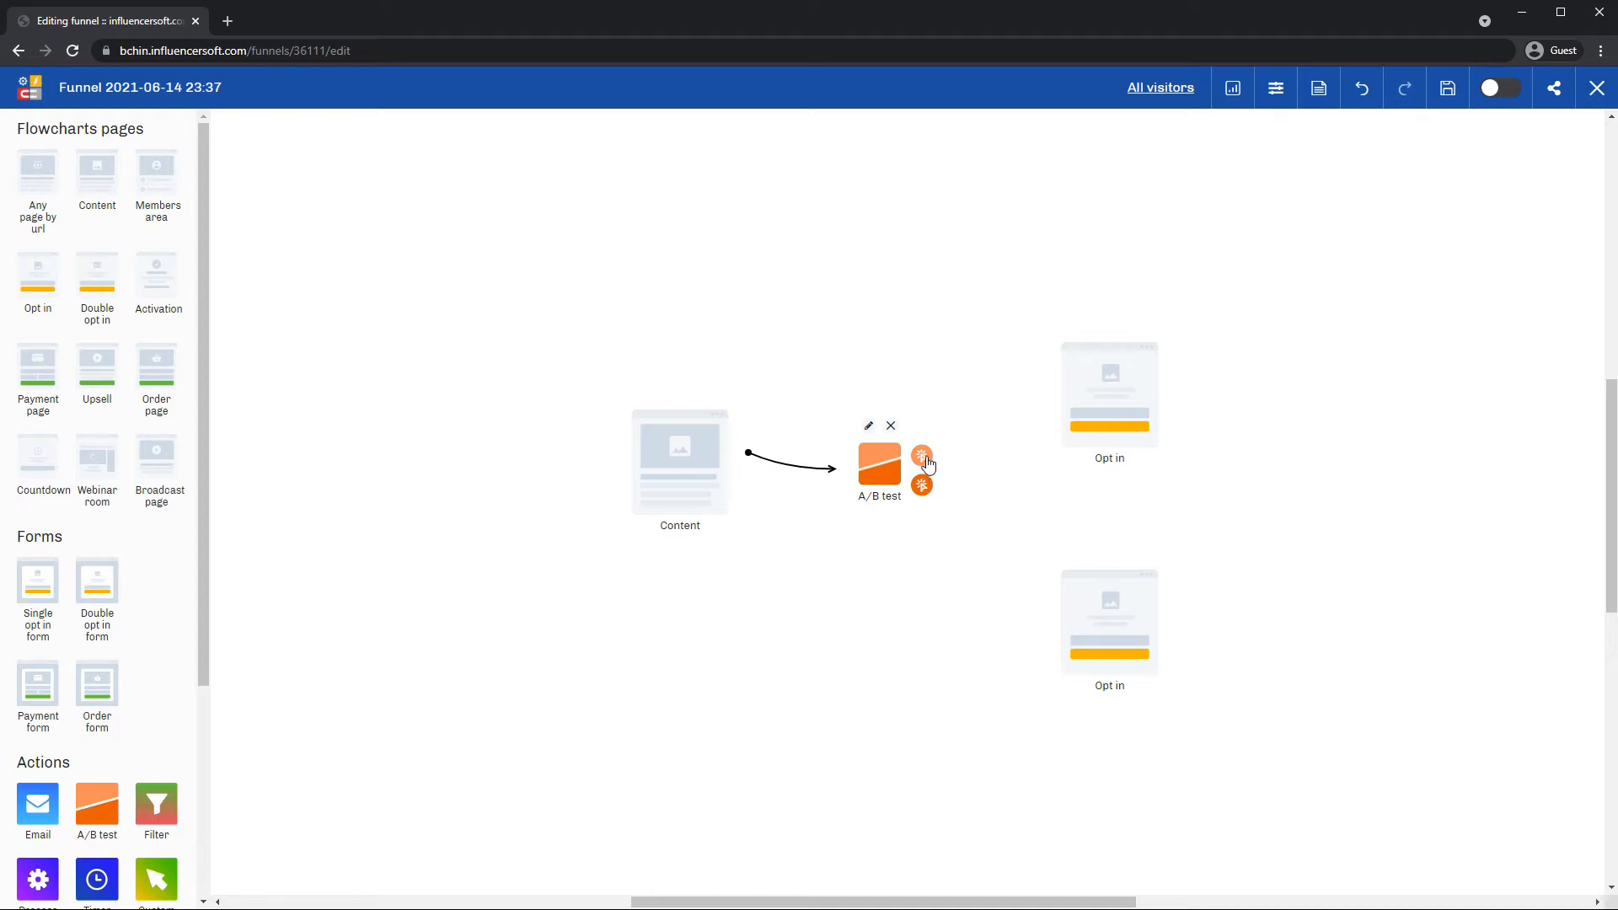
pyautogui.moveTo(930, 469); pyautogui.dragTo(1064, 386)
pyautogui.moveTo(930, 500); pyautogui.dragTo(1087, 580)
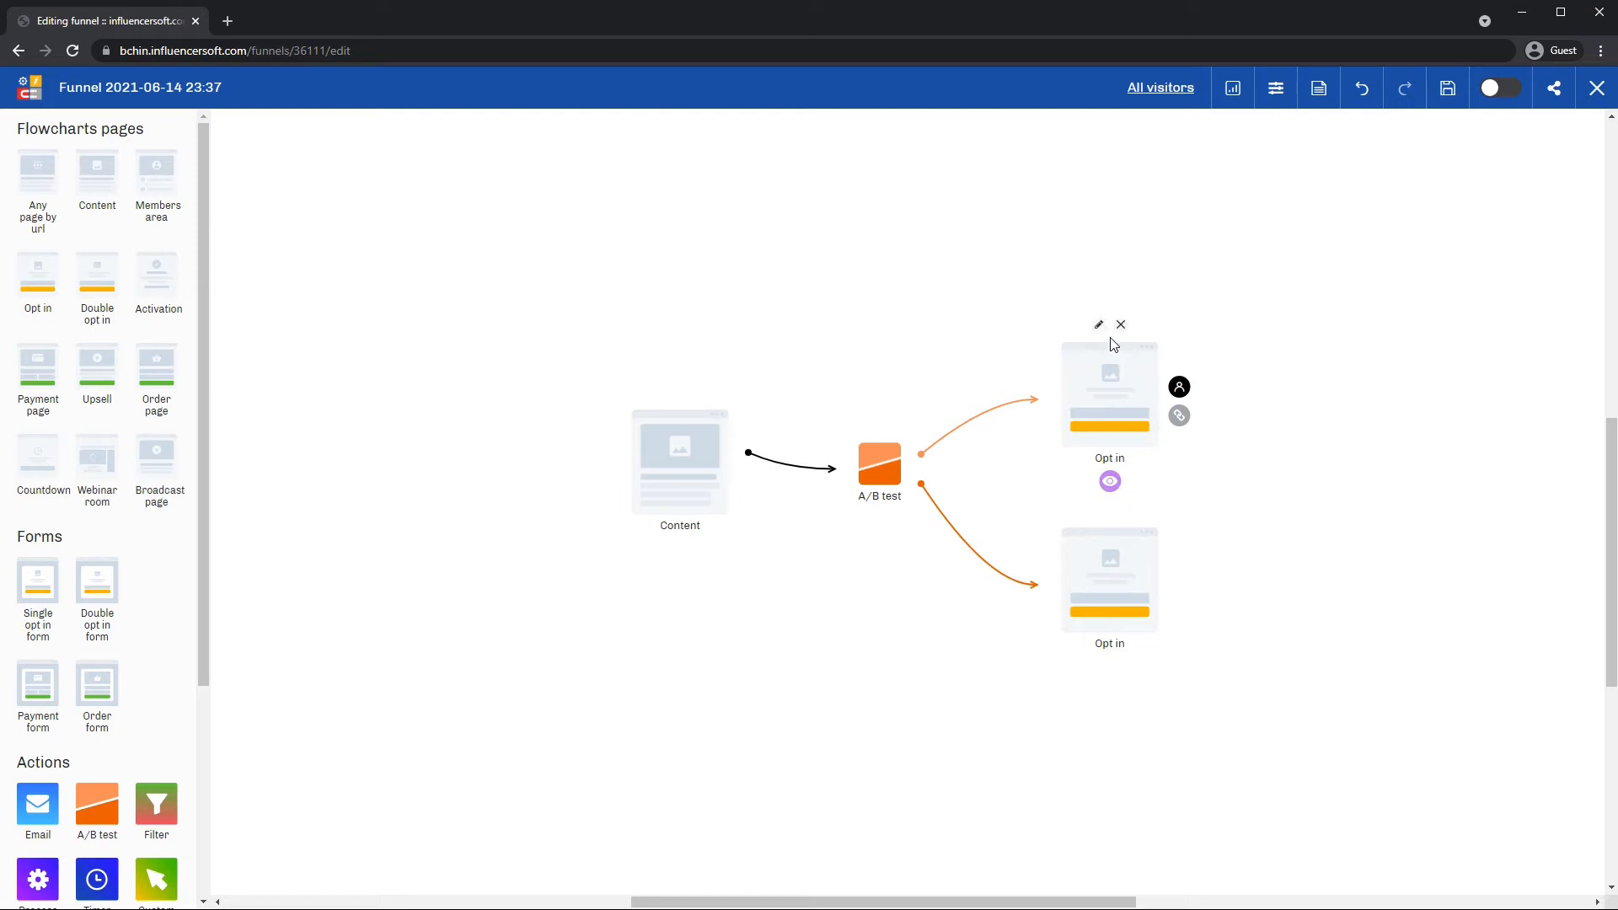
# Create a page for the upper Opt in step from the Empty template.
pyautogui.click(1100, 327)
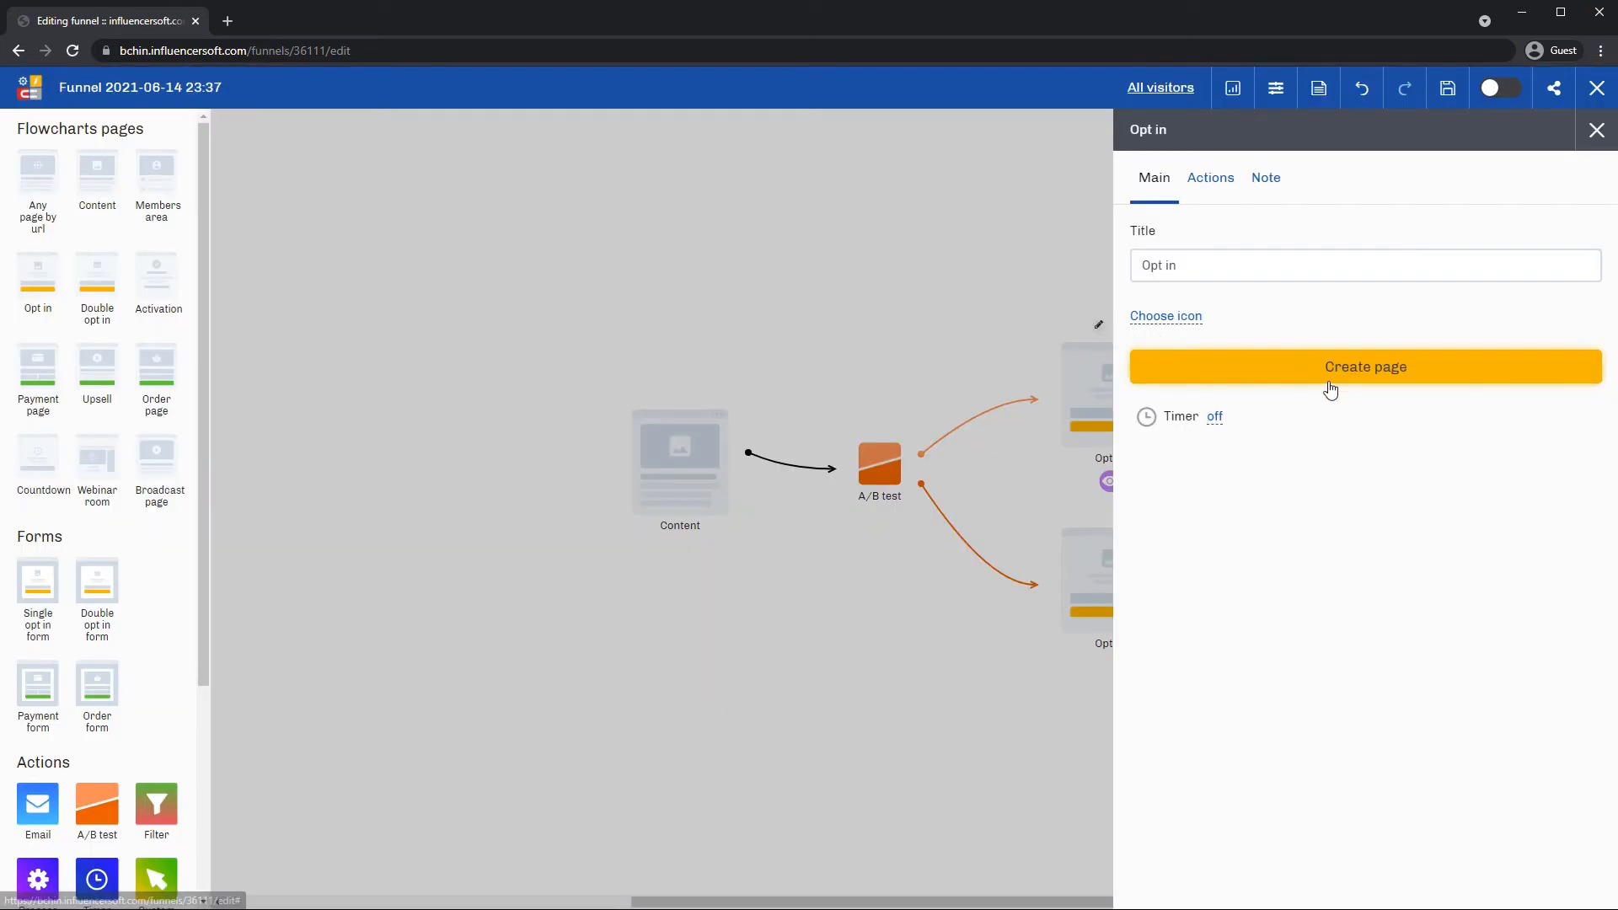
pyautogui.click(1230, 375)
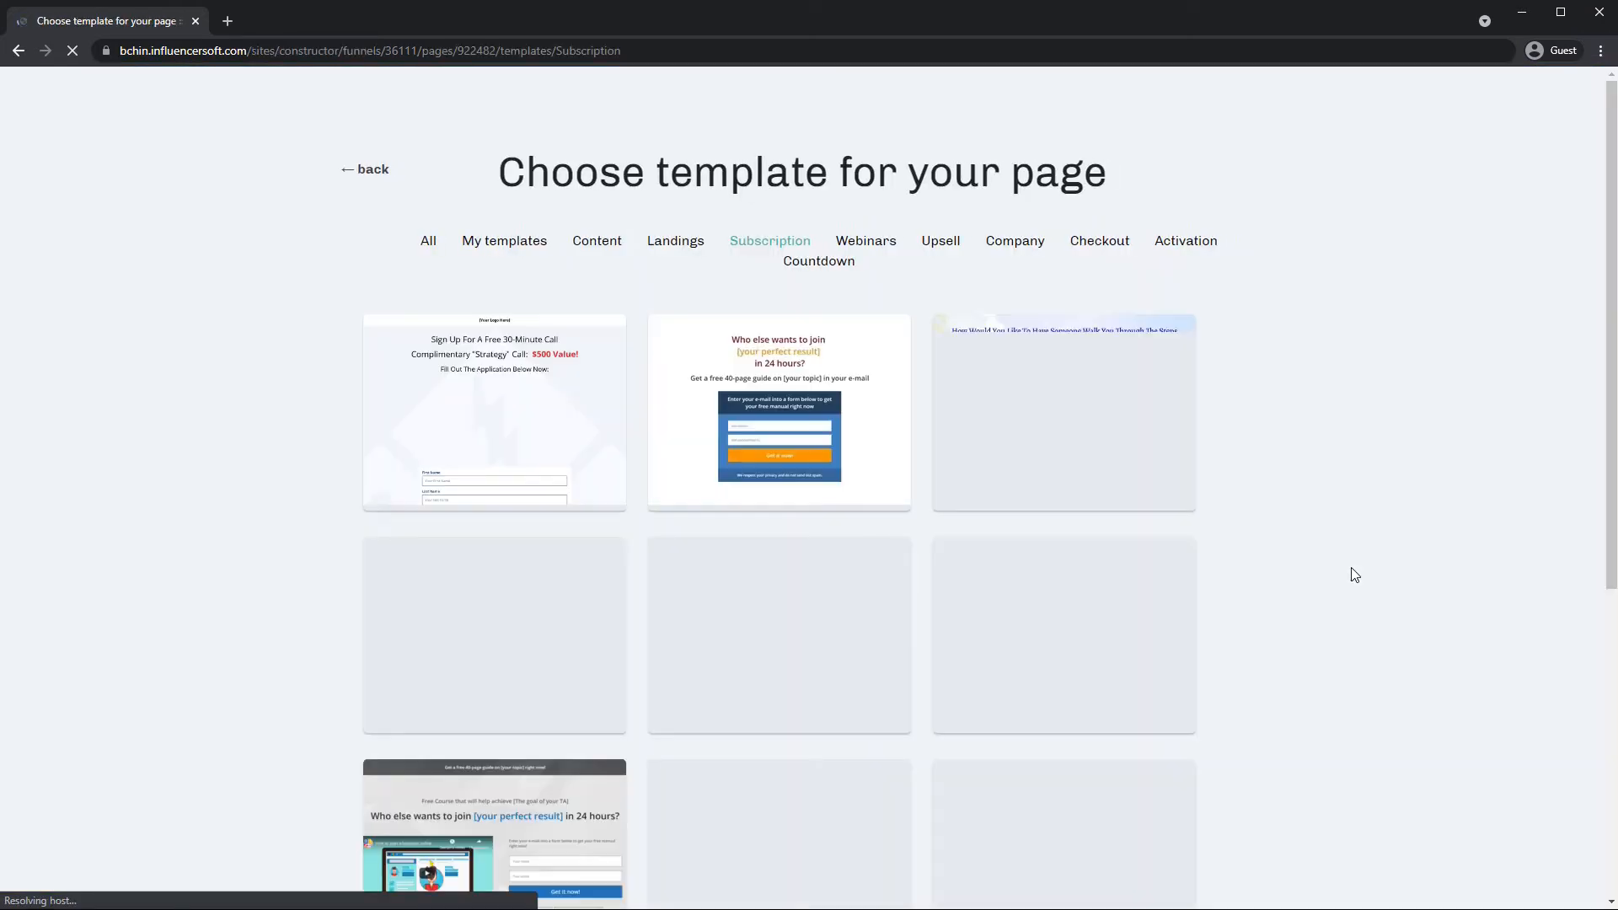
pyautogui.moveTo(689, 433)
pyautogui.click(427, 241)
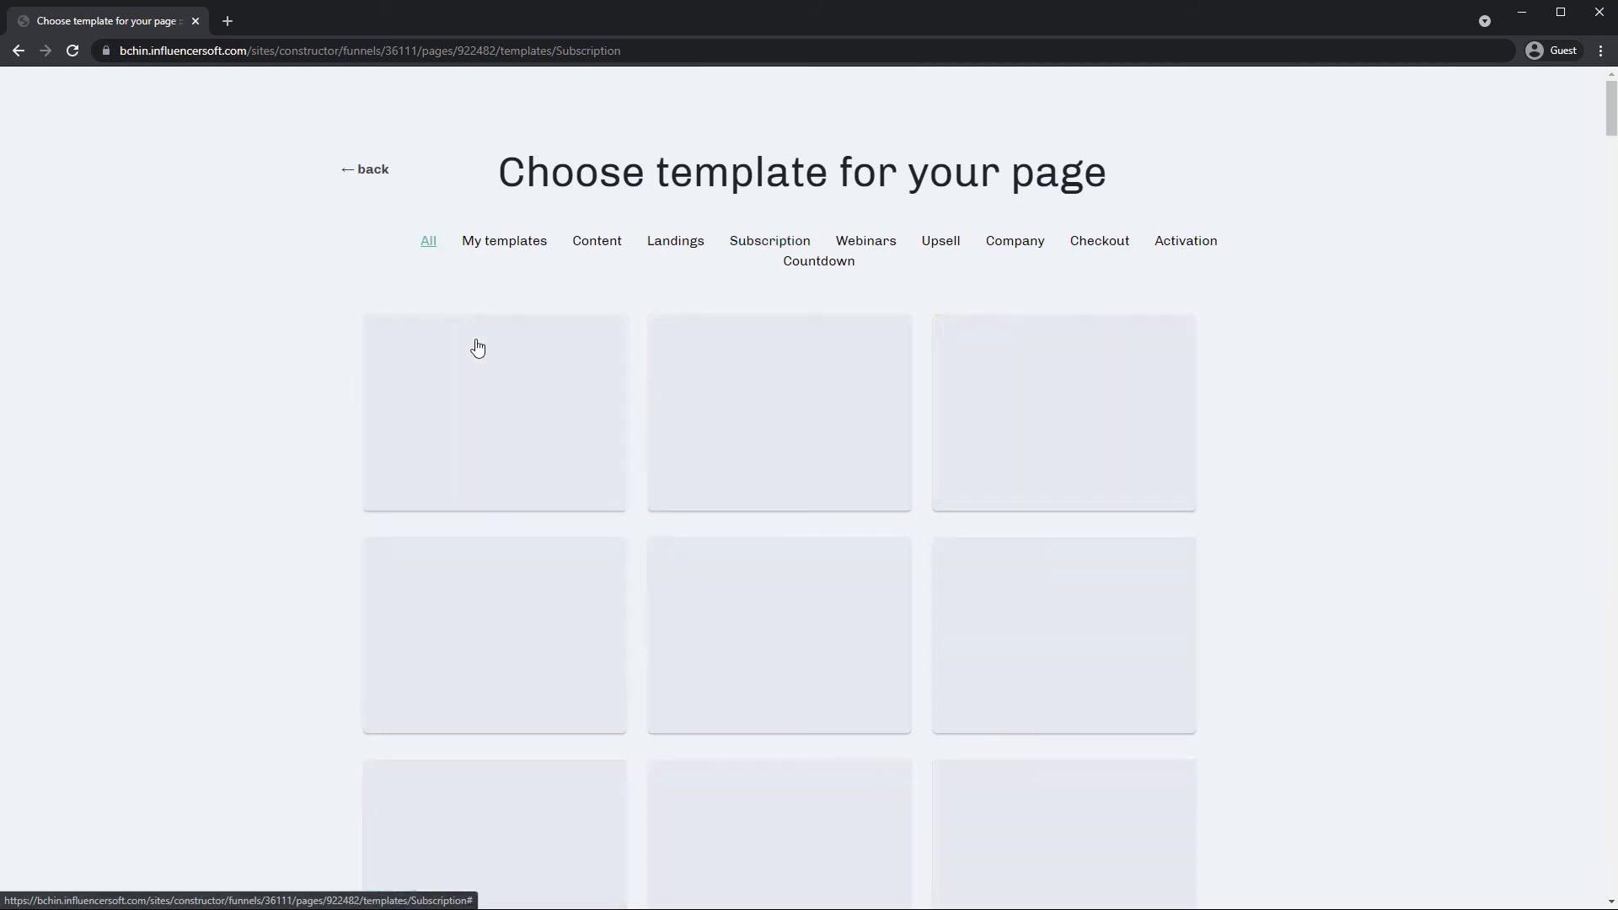
pyautogui.moveTo(512, 376)
pyautogui.click(520, 412)
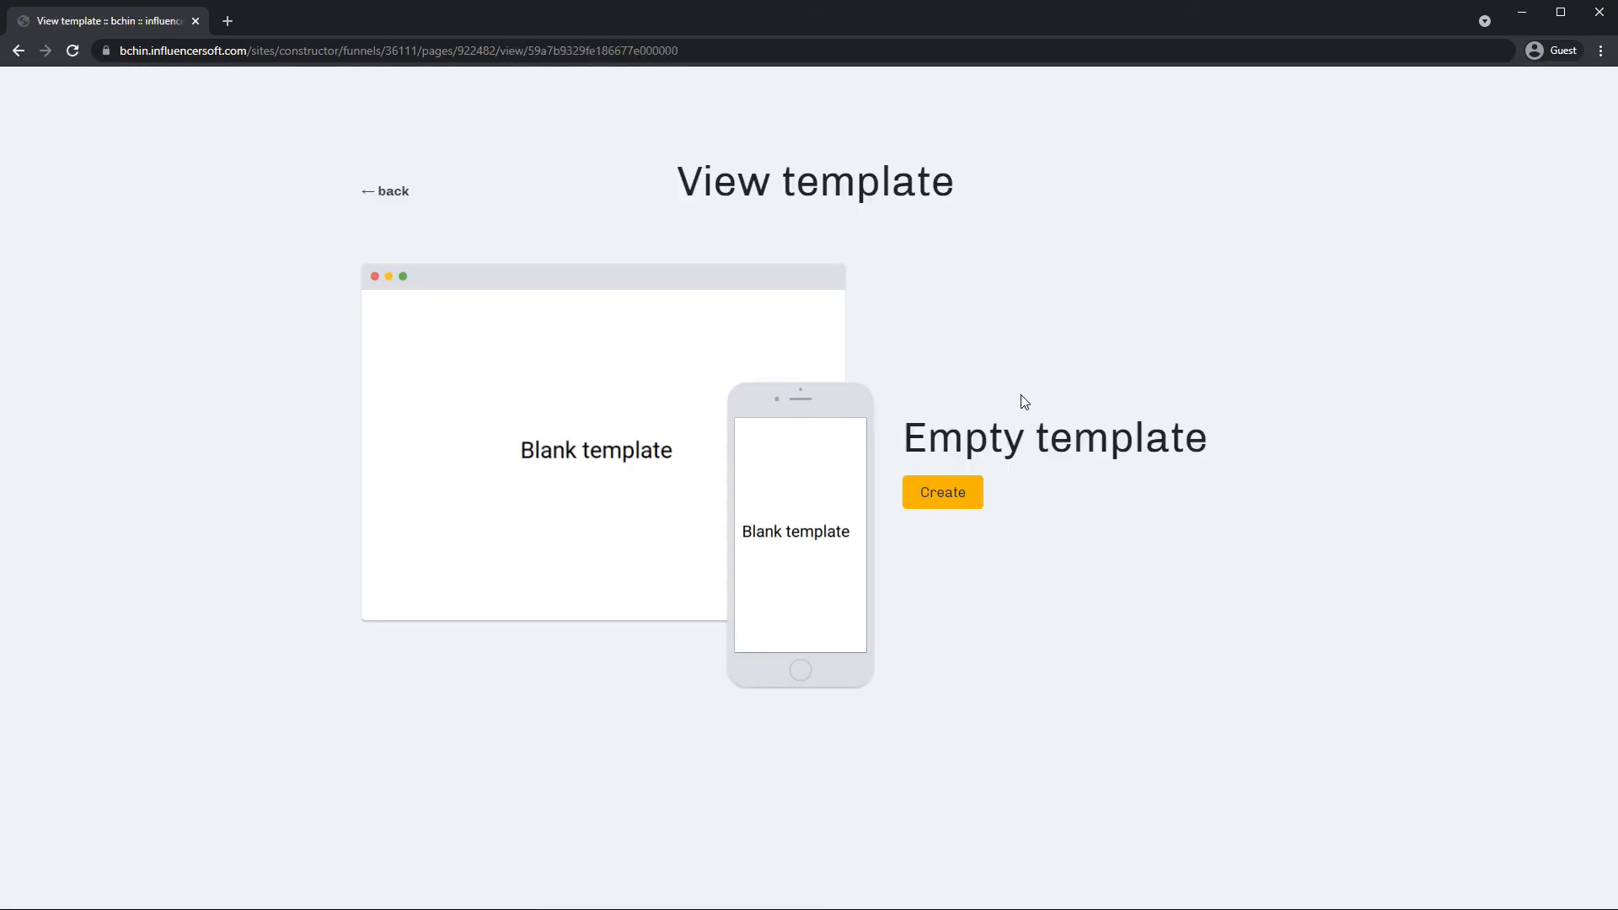
pyautogui.click(949, 503)
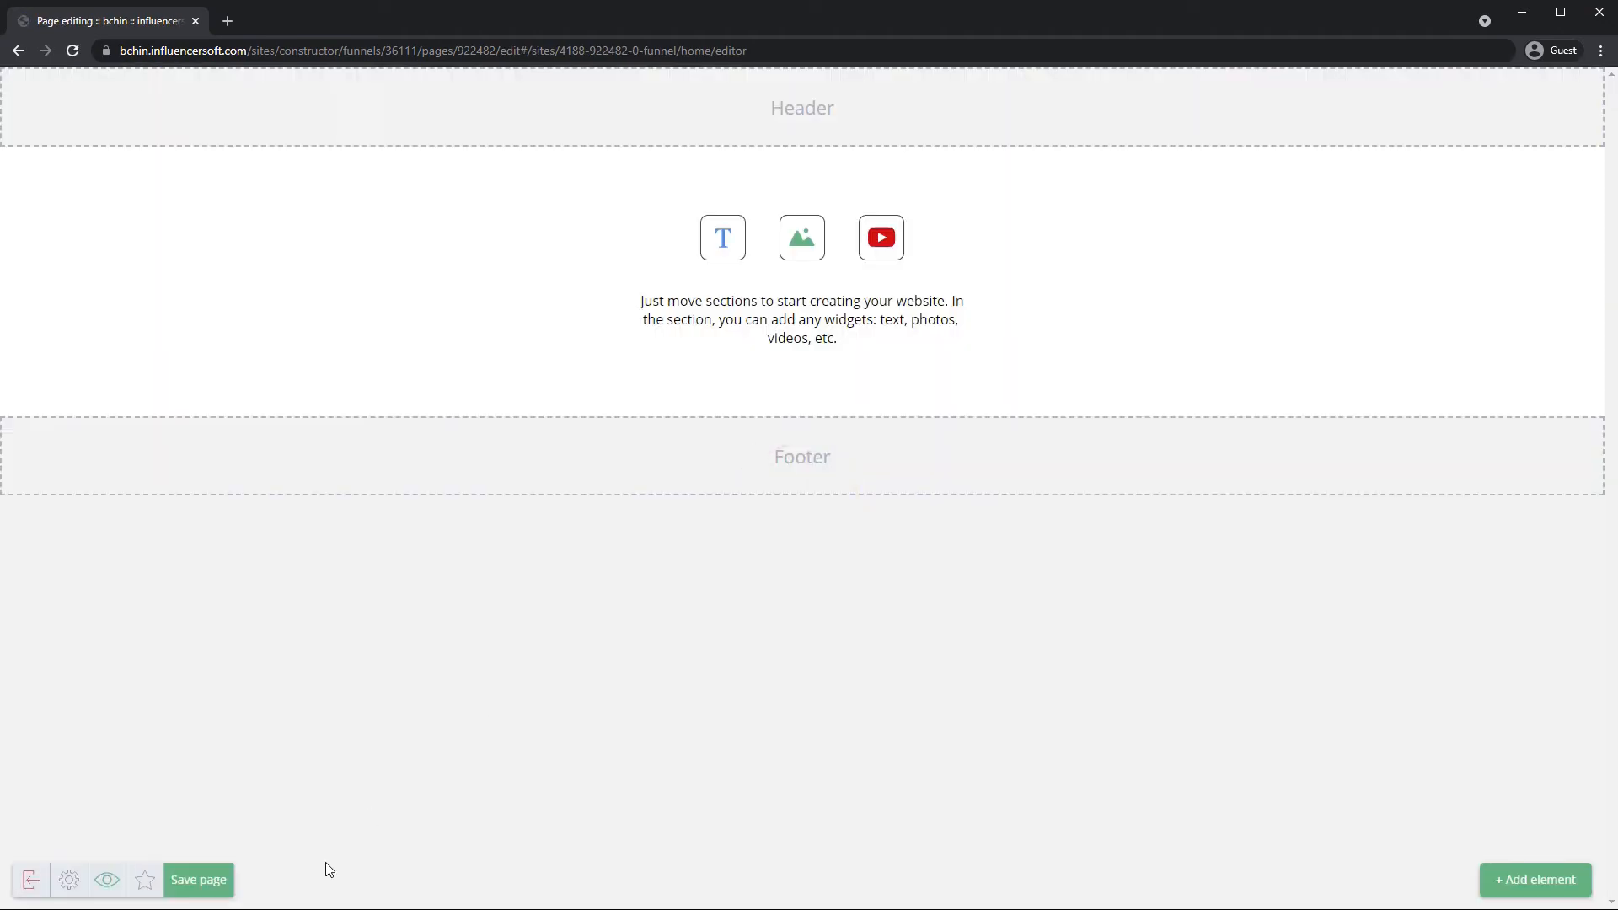
# Save the blank page and exit the editor, confirming the exit.
pyautogui.click(215, 880)
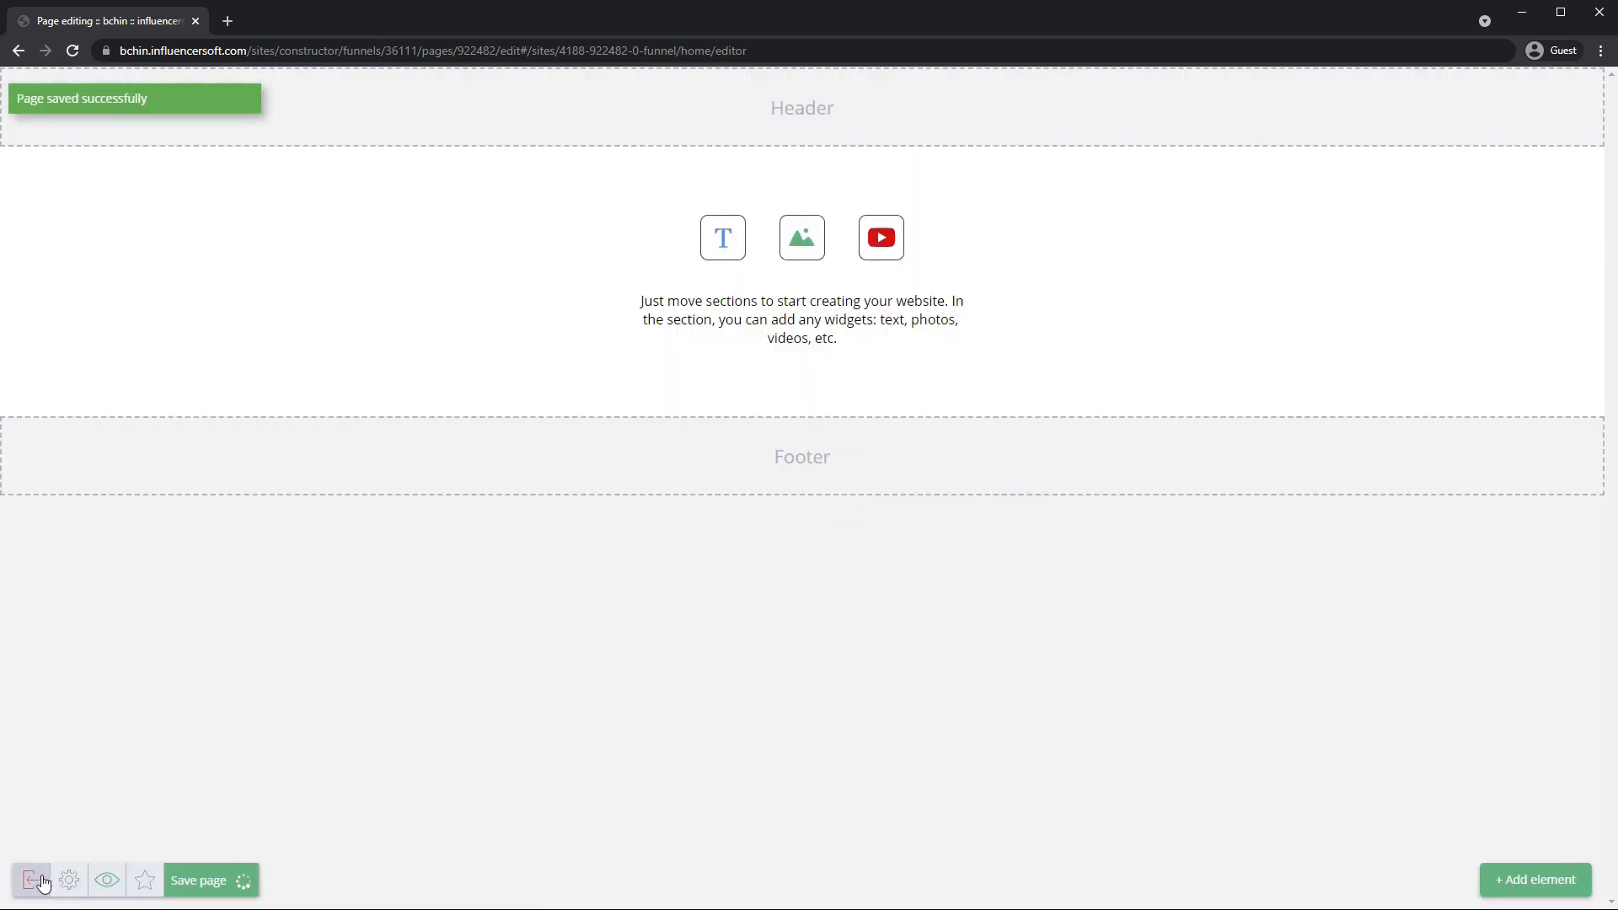
pyautogui.click(43, 882)
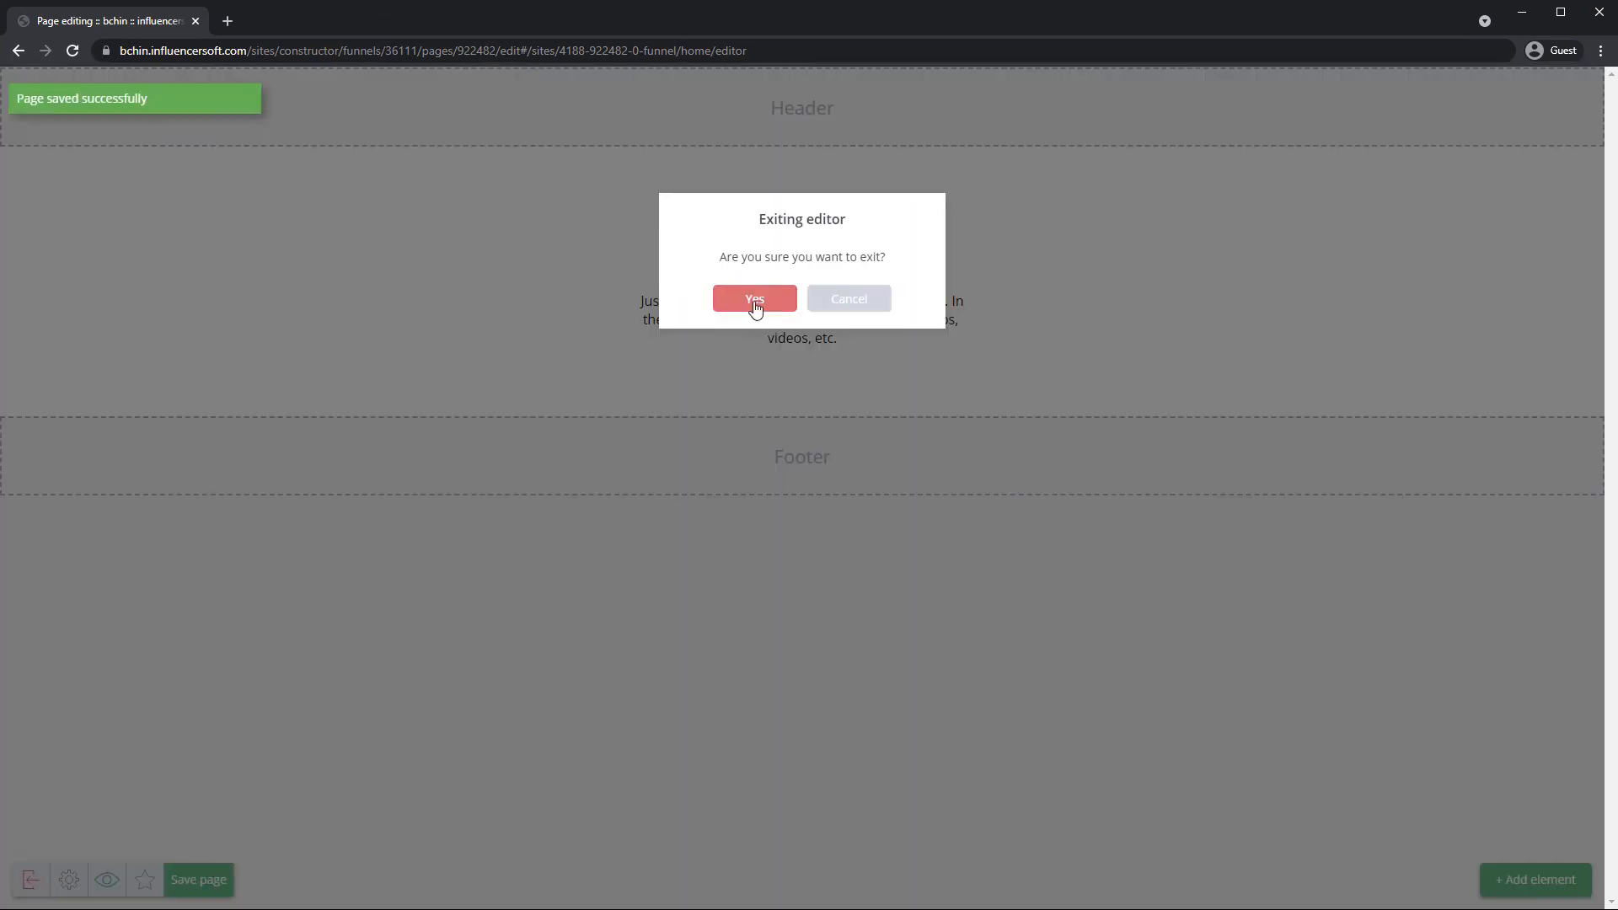
pyautogui.click(750, 301)
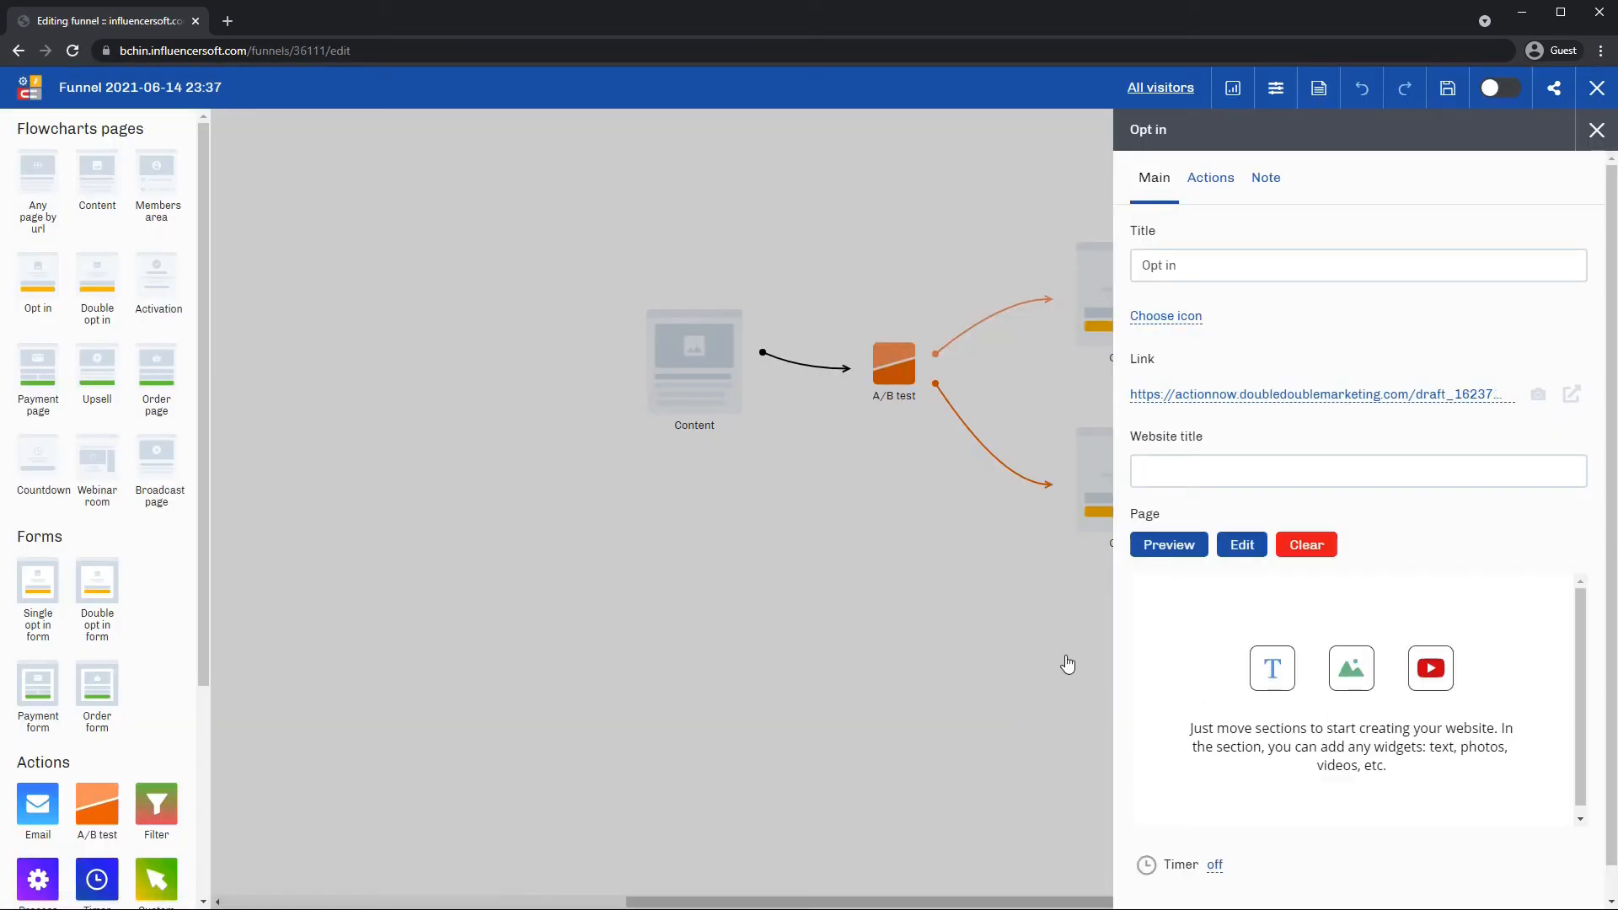
# Create a page for the lower Opt in step from the blank template.
pyautogui.click(1066, 661)
pyautogui.moveTo(1140, 450)
pyautogui.click(1113, 411)
pyautogui.click(1493, 375)
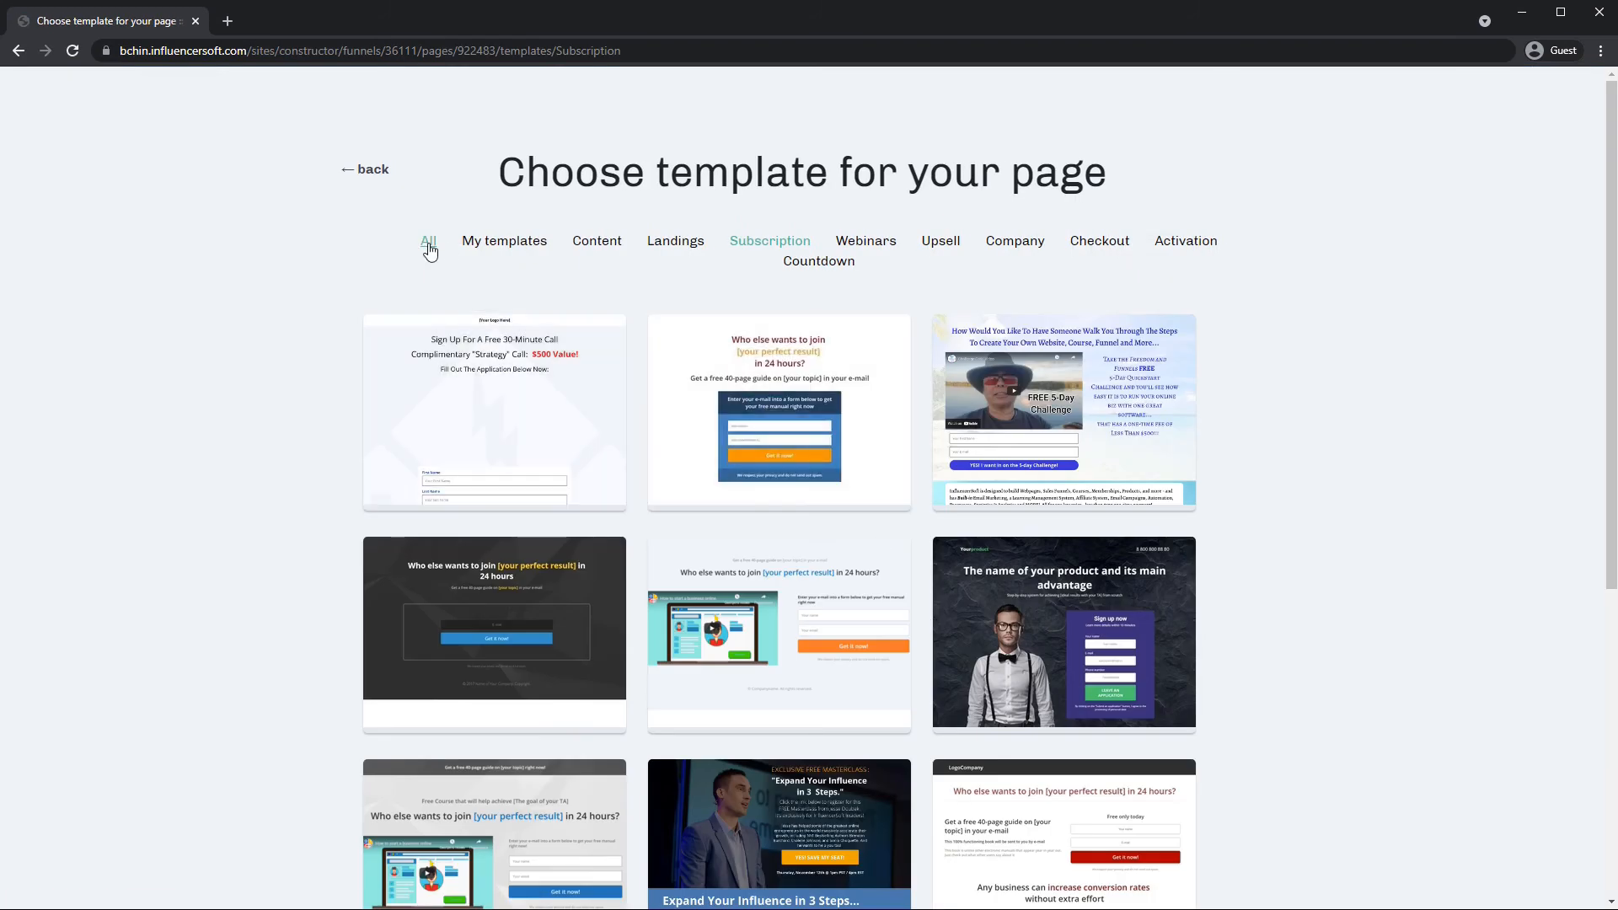
pyautogui.click(502, 405)
pyautogui.click(931, 499)
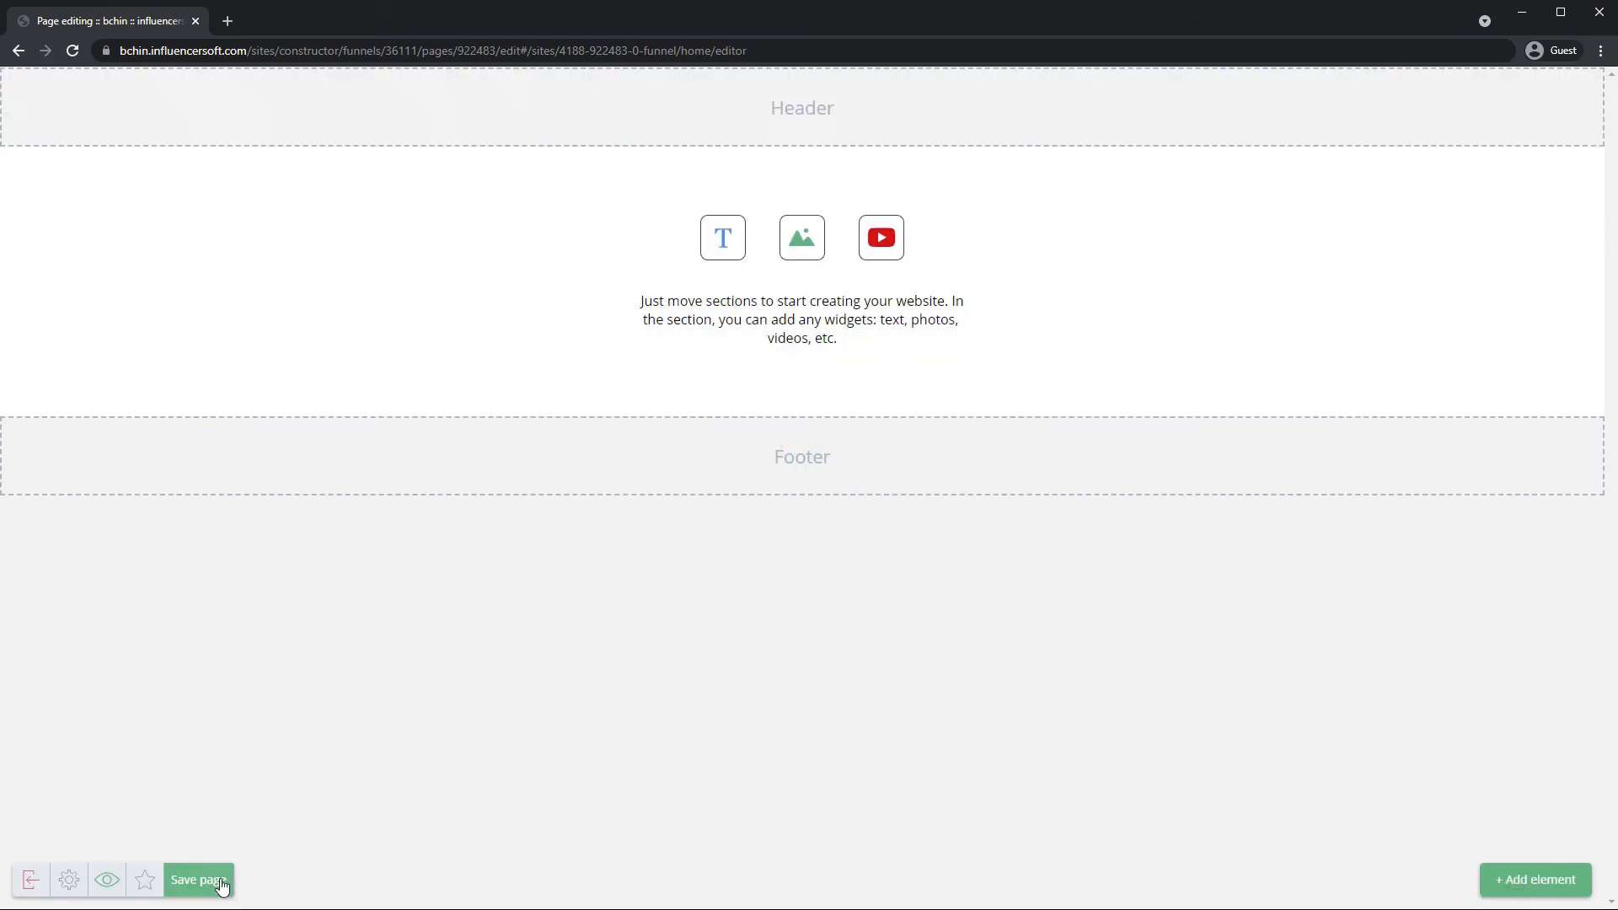
# Save the page, exit the editor confirming Yes, and close the Opt in settings.
pyautogui.click(219, 881)
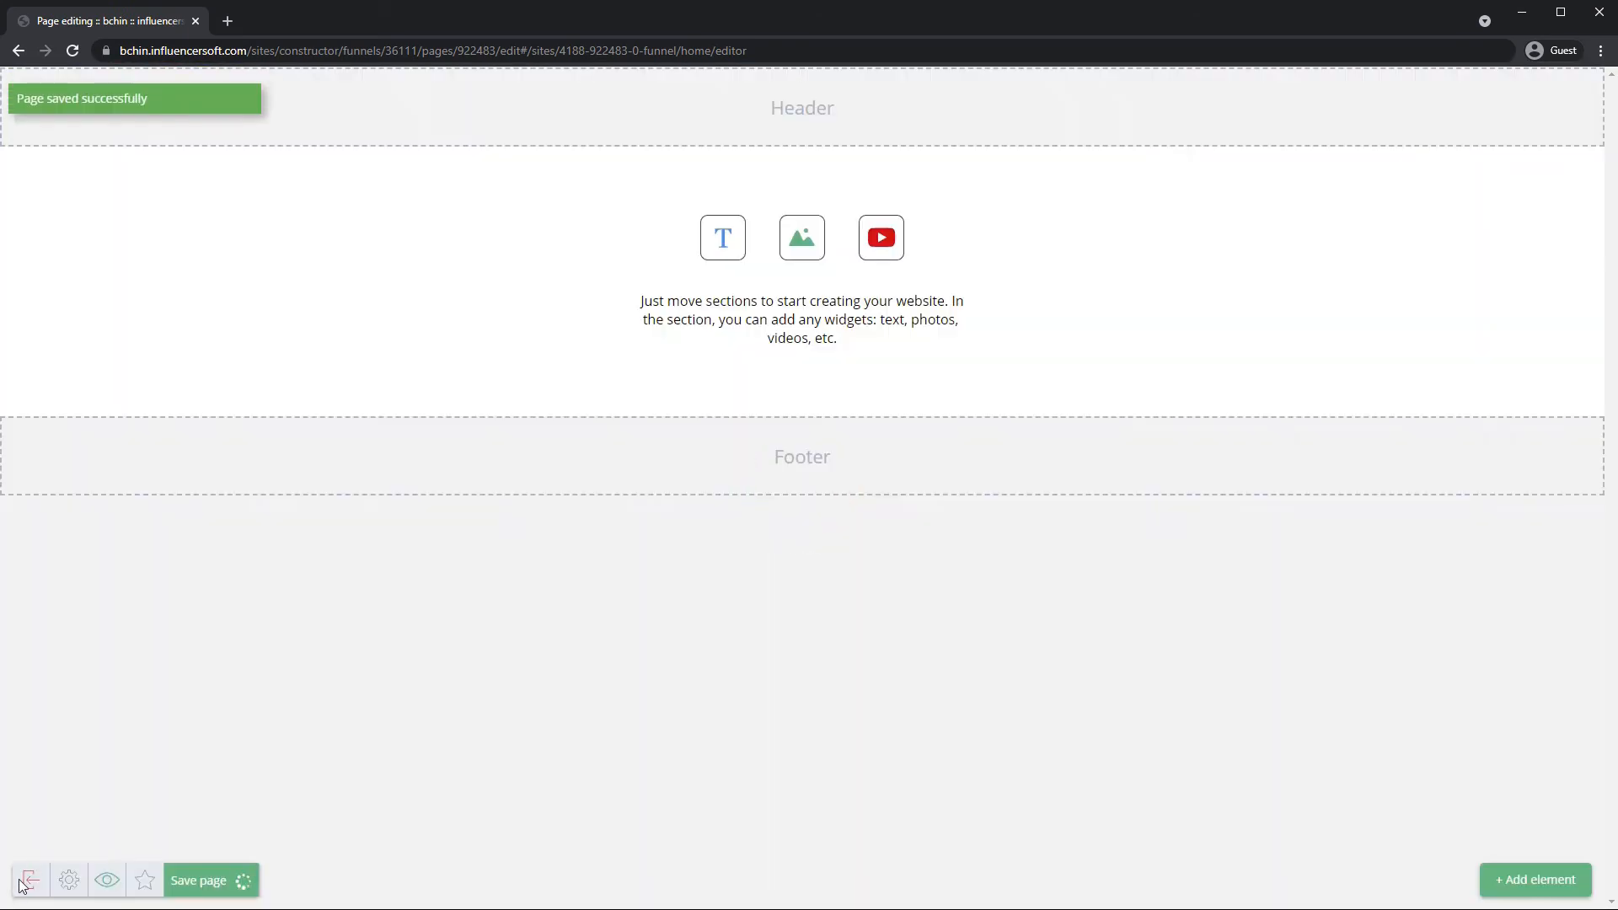
pyautogui.click(28, 891)
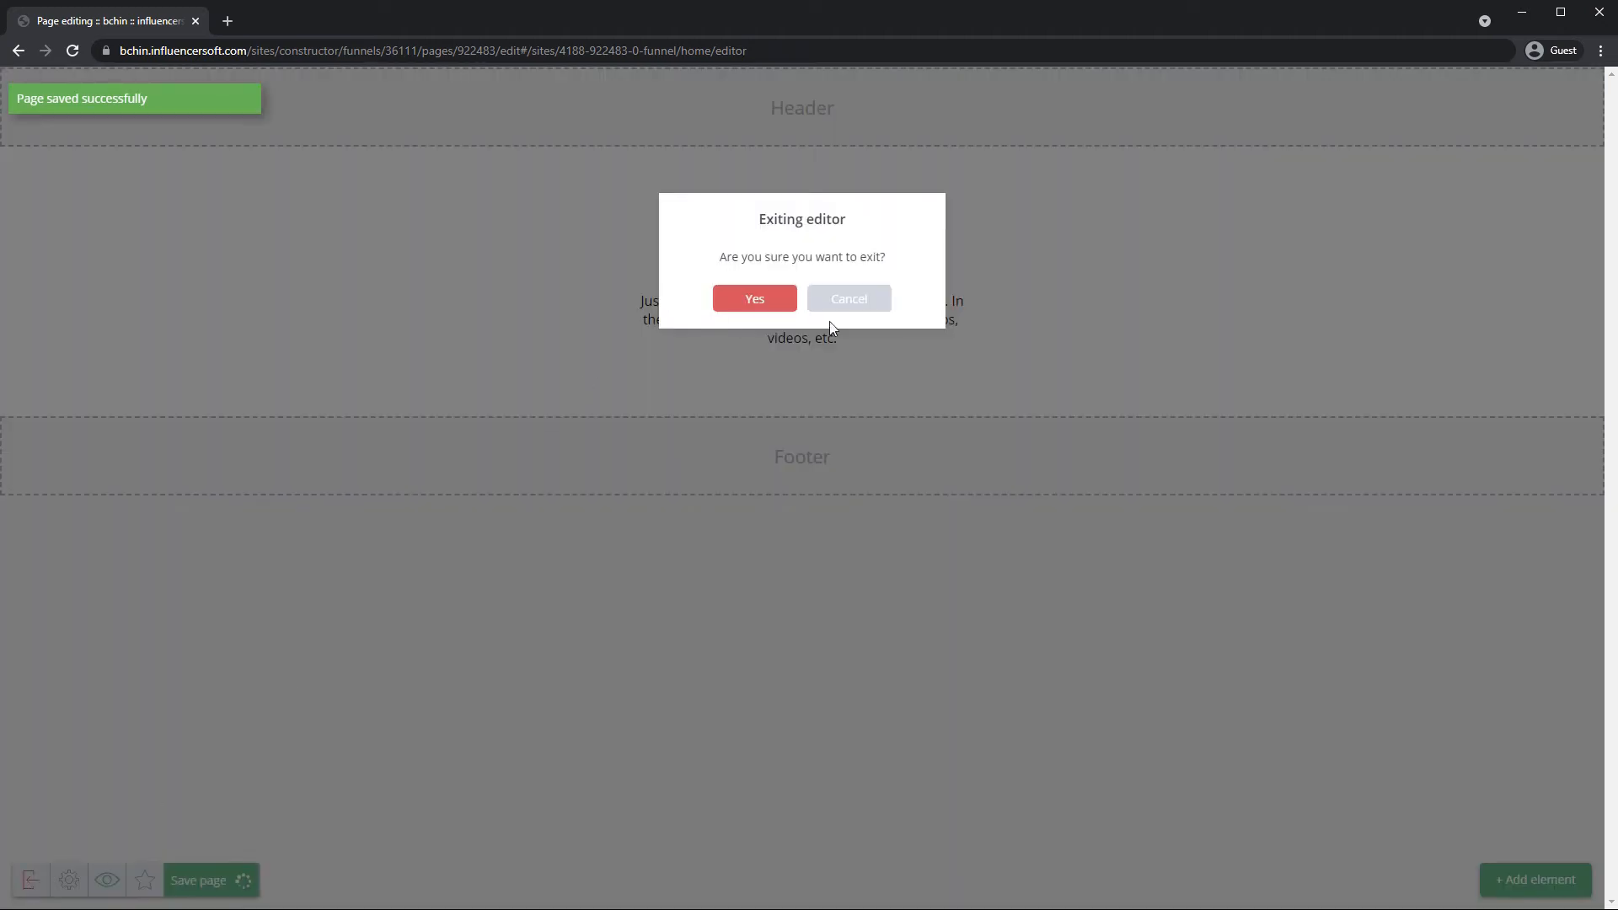
pyautogui.click(756, 305)
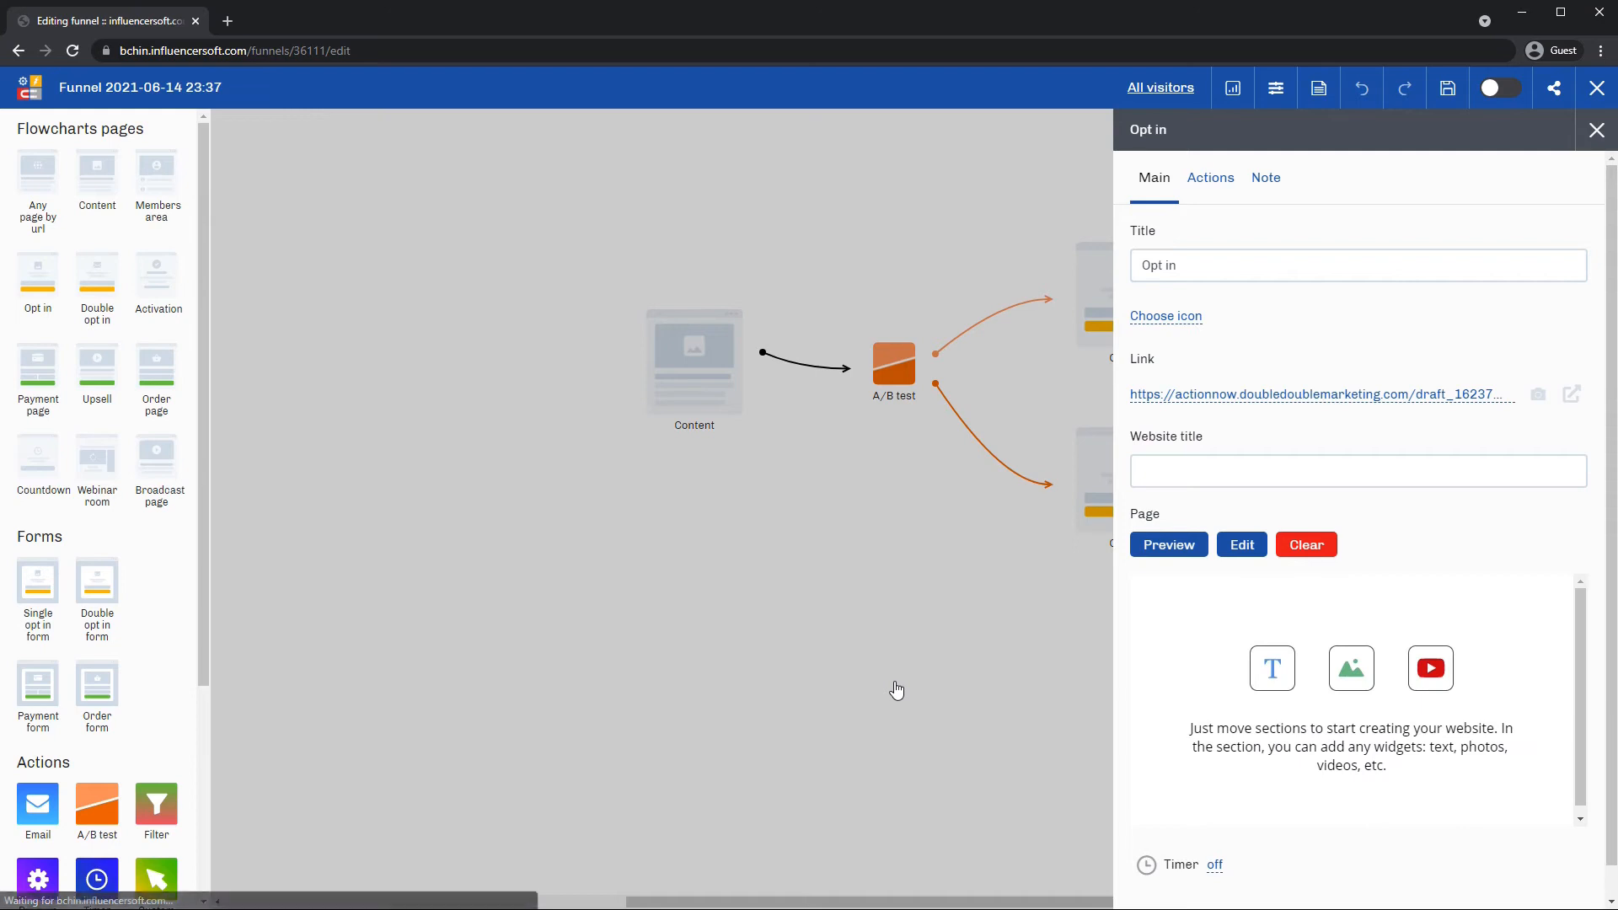
pyautogui.click(868, 670)
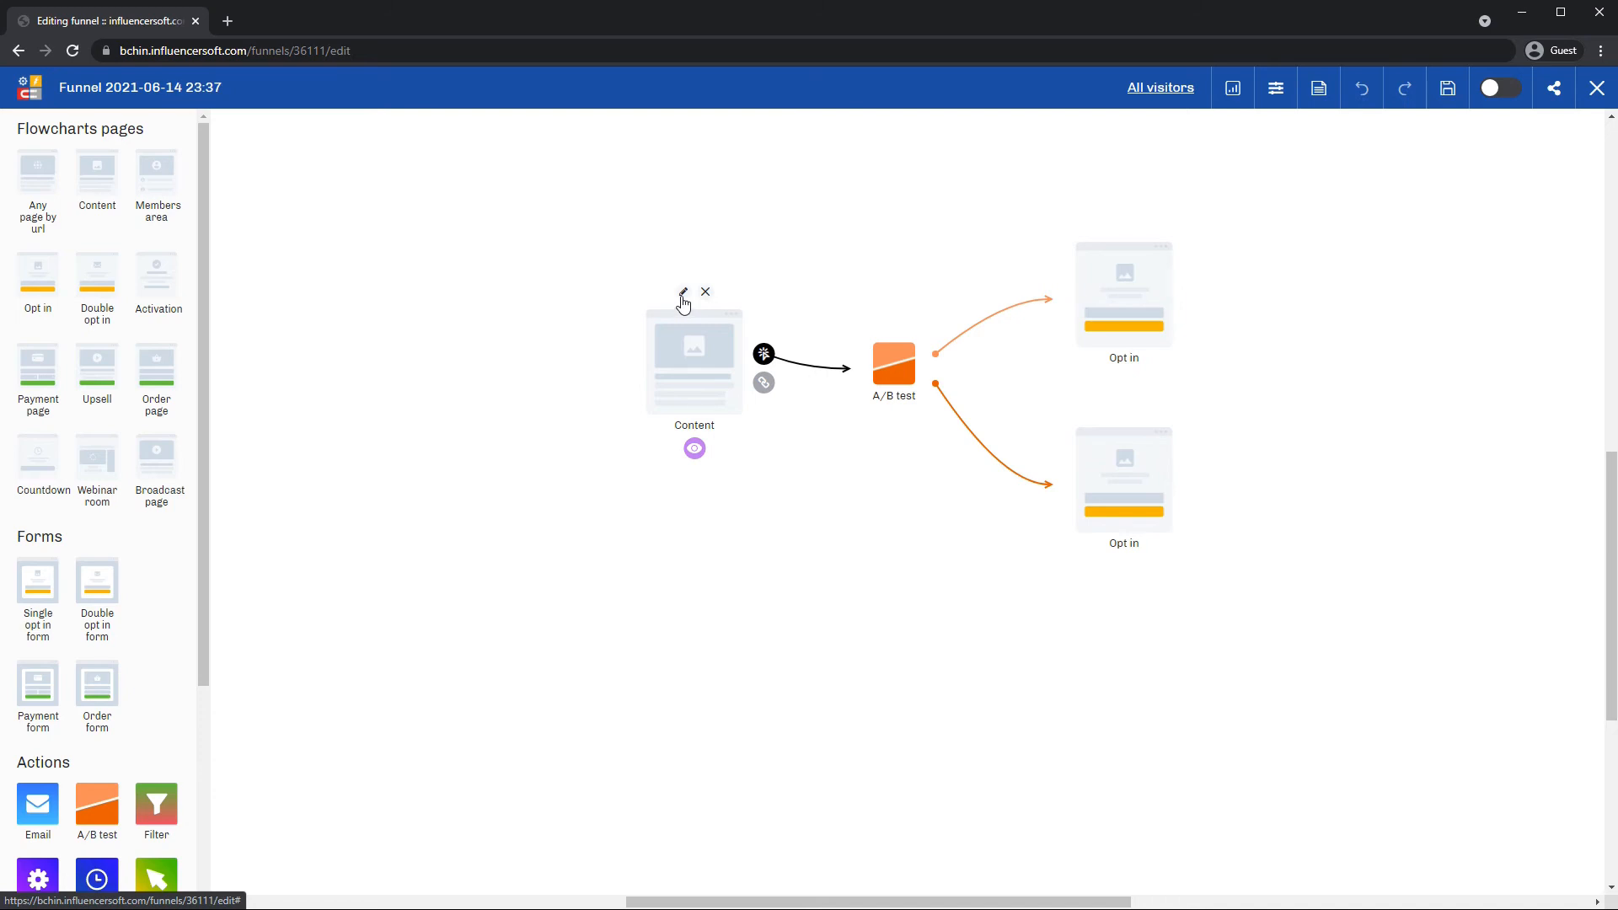
# Create a page for the Content step from the Empty template under All templates.
pyautogui.click(683, 301)
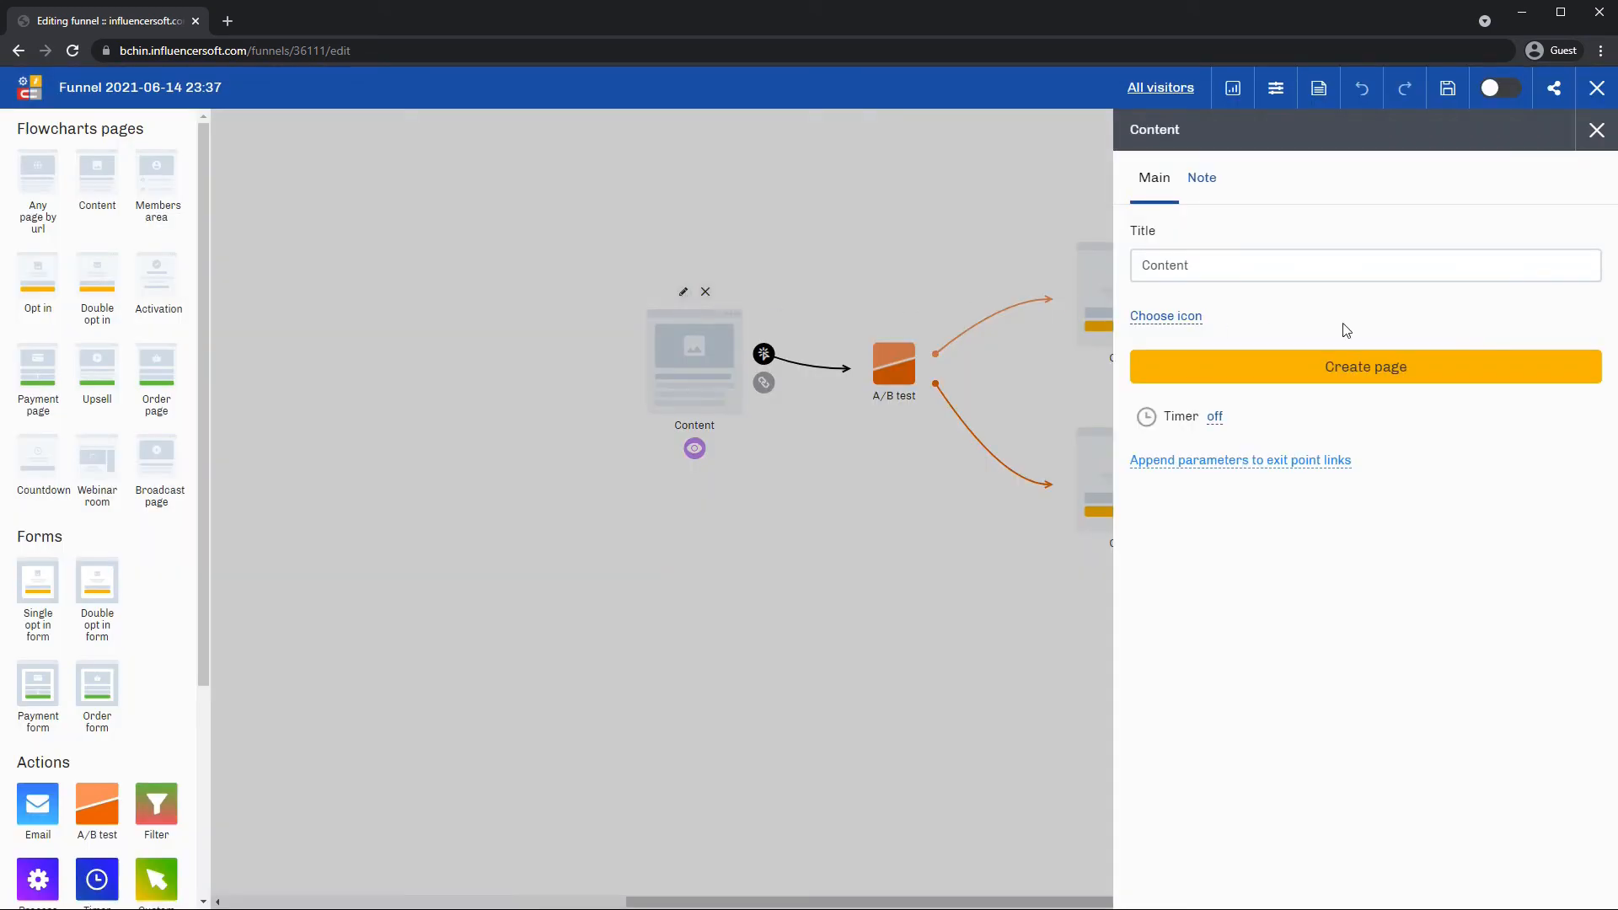
pyautogui.click(1418, 372)
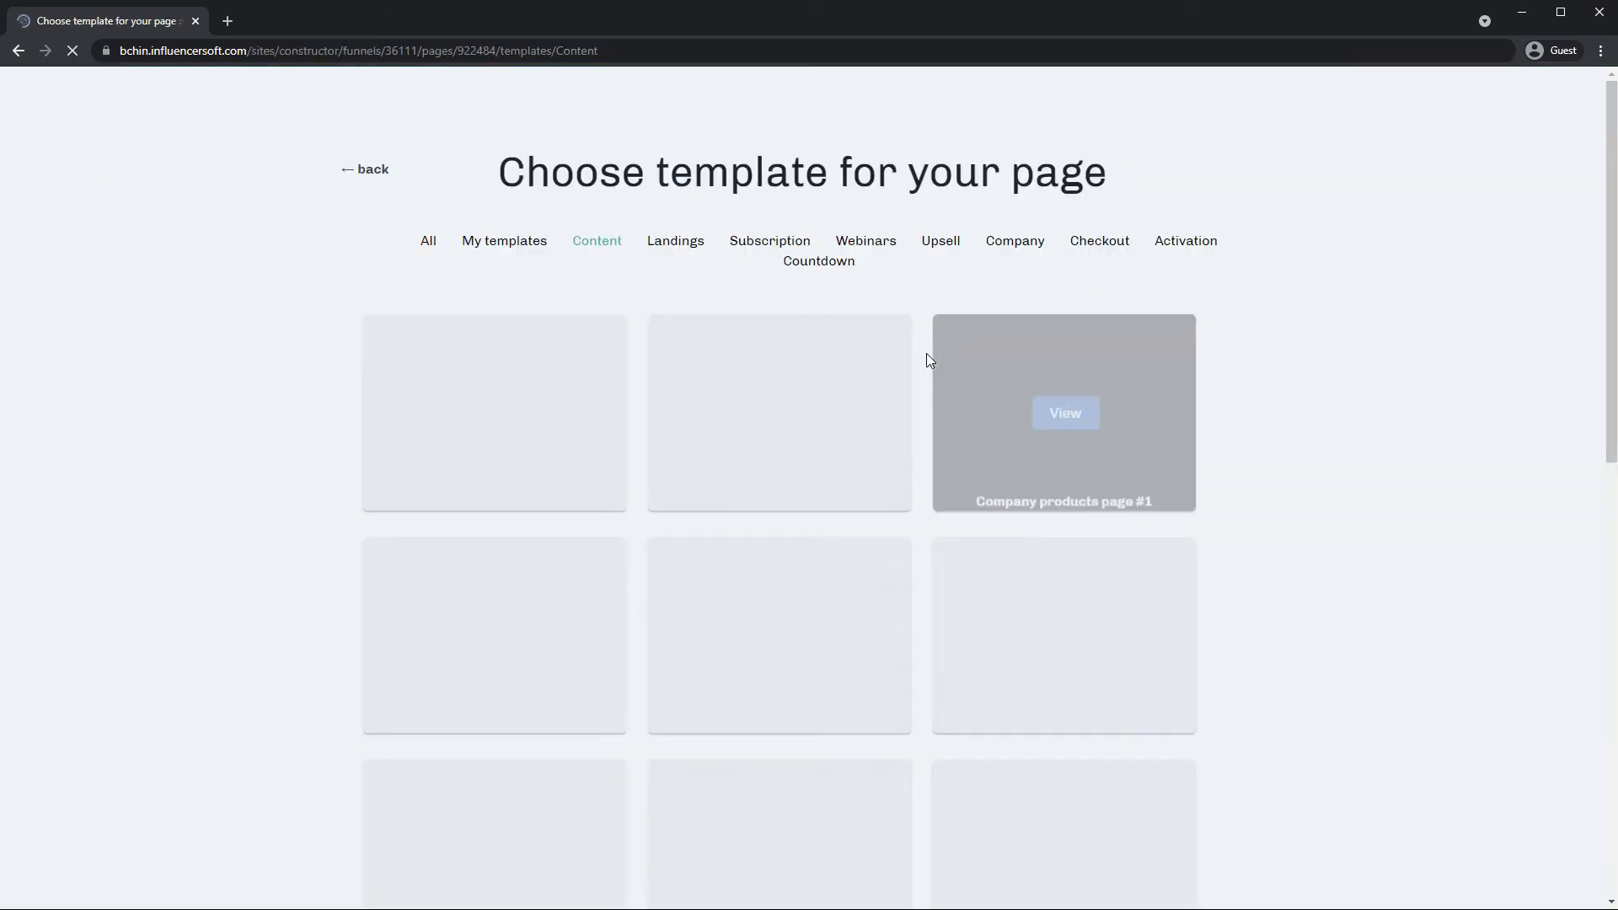
pyautogui.click(426, 242)
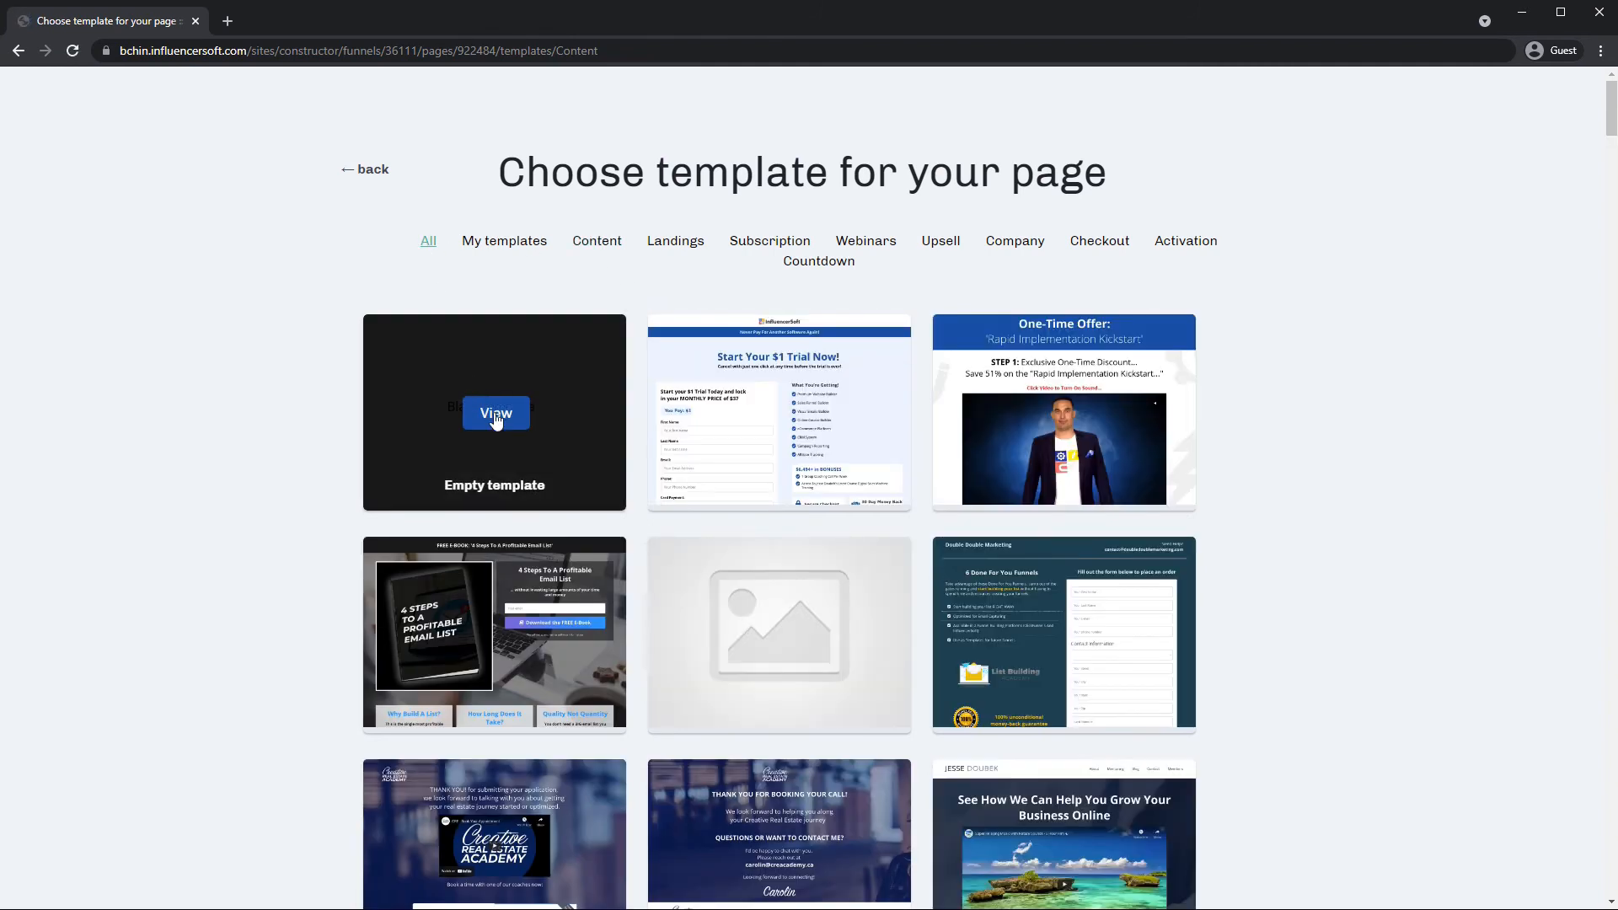
pyautogui.click(495, 415)
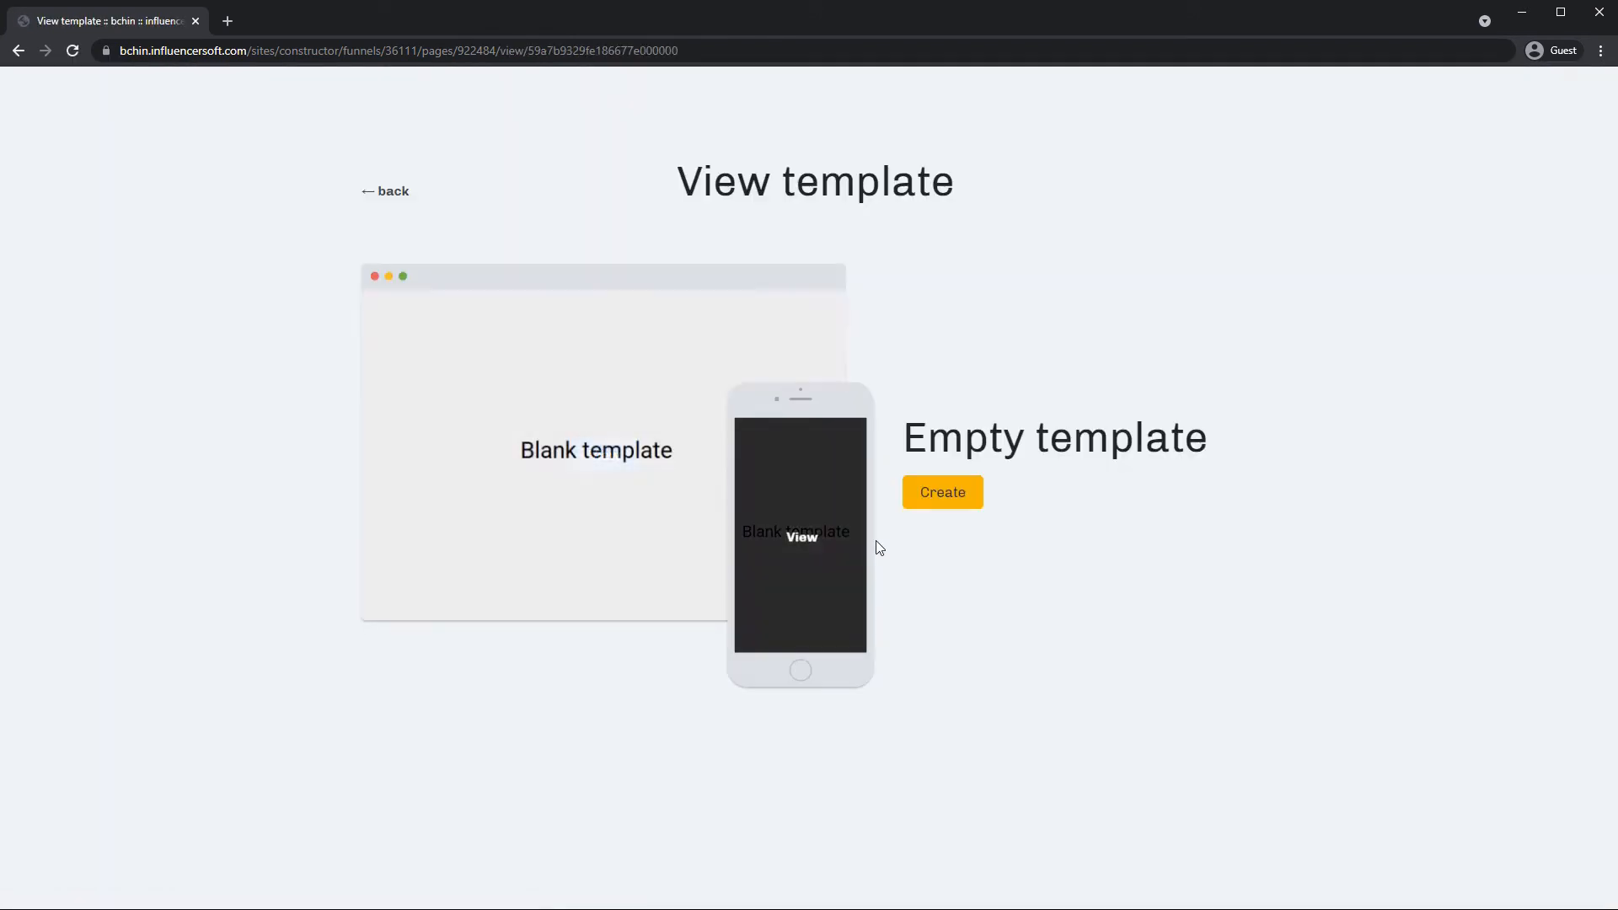
pyautogui.click(933, 494)
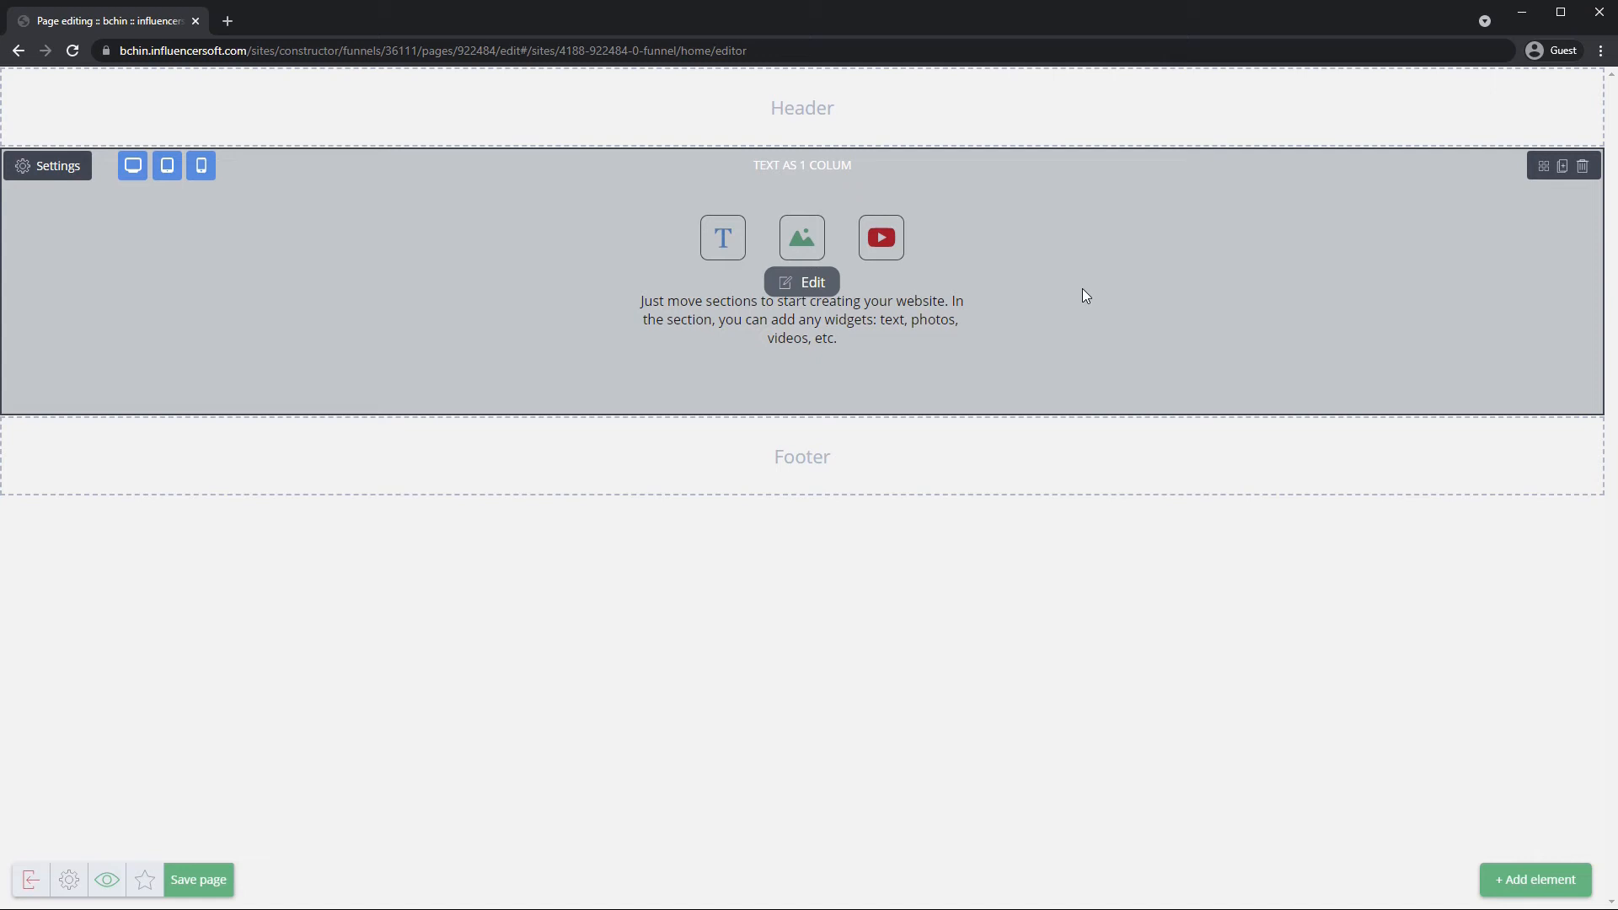
# Delete the placeholder image and text widgets from the section, keeping the Indent spacer.
pyautogui.click(1033, 290)
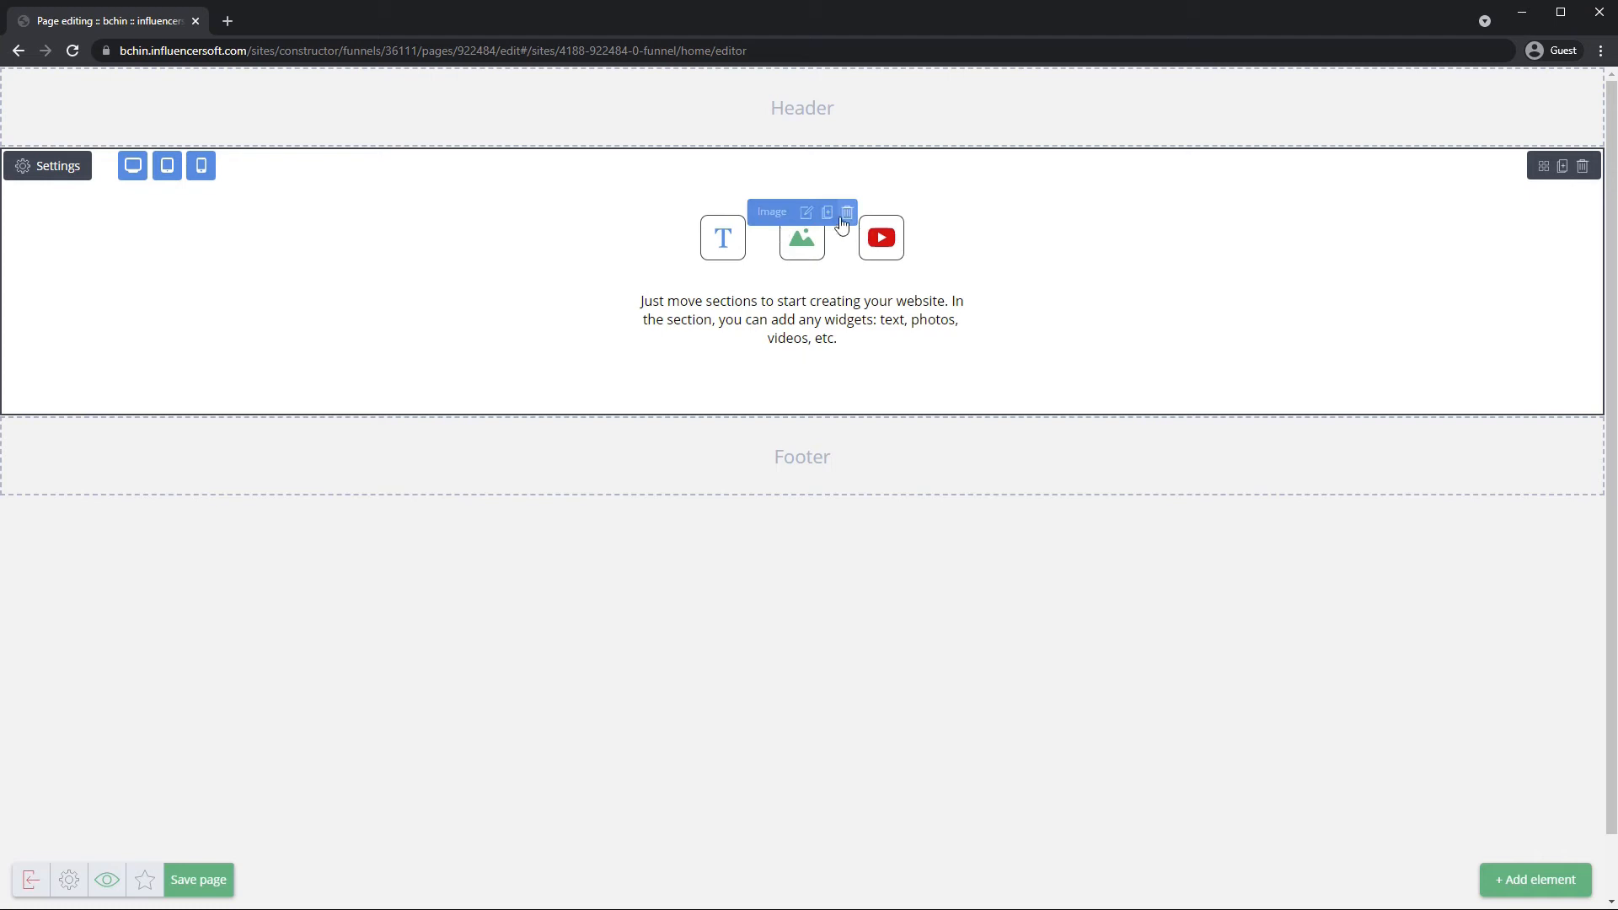
pyautogui.click(846, 213)
pyautogui.click(754, 298)
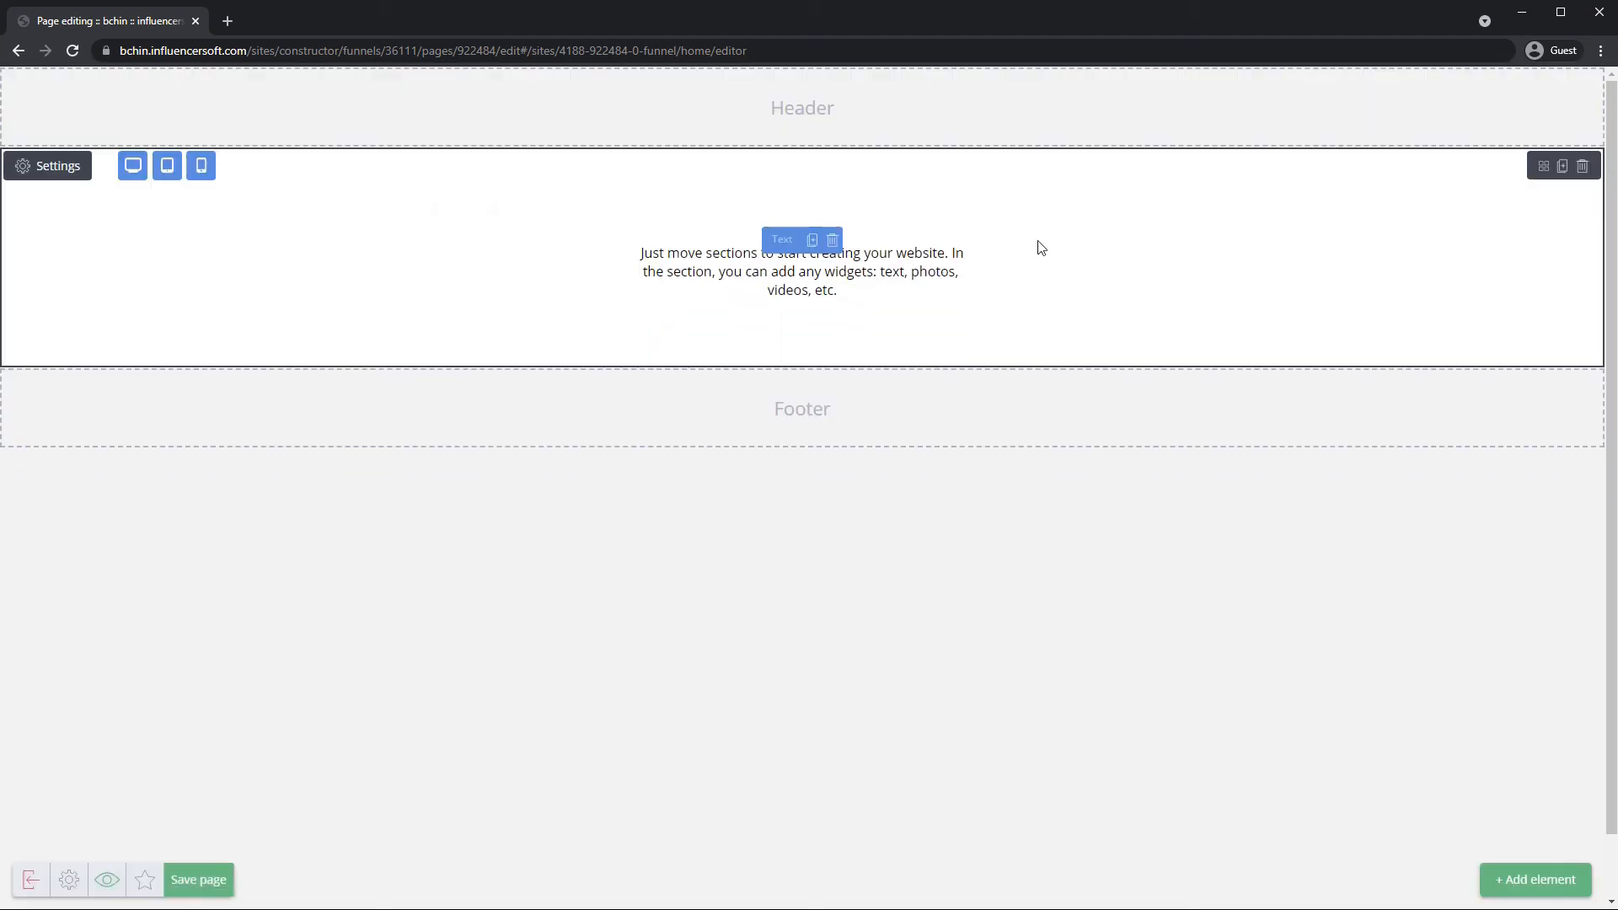
pyautogui.click(842, 219)
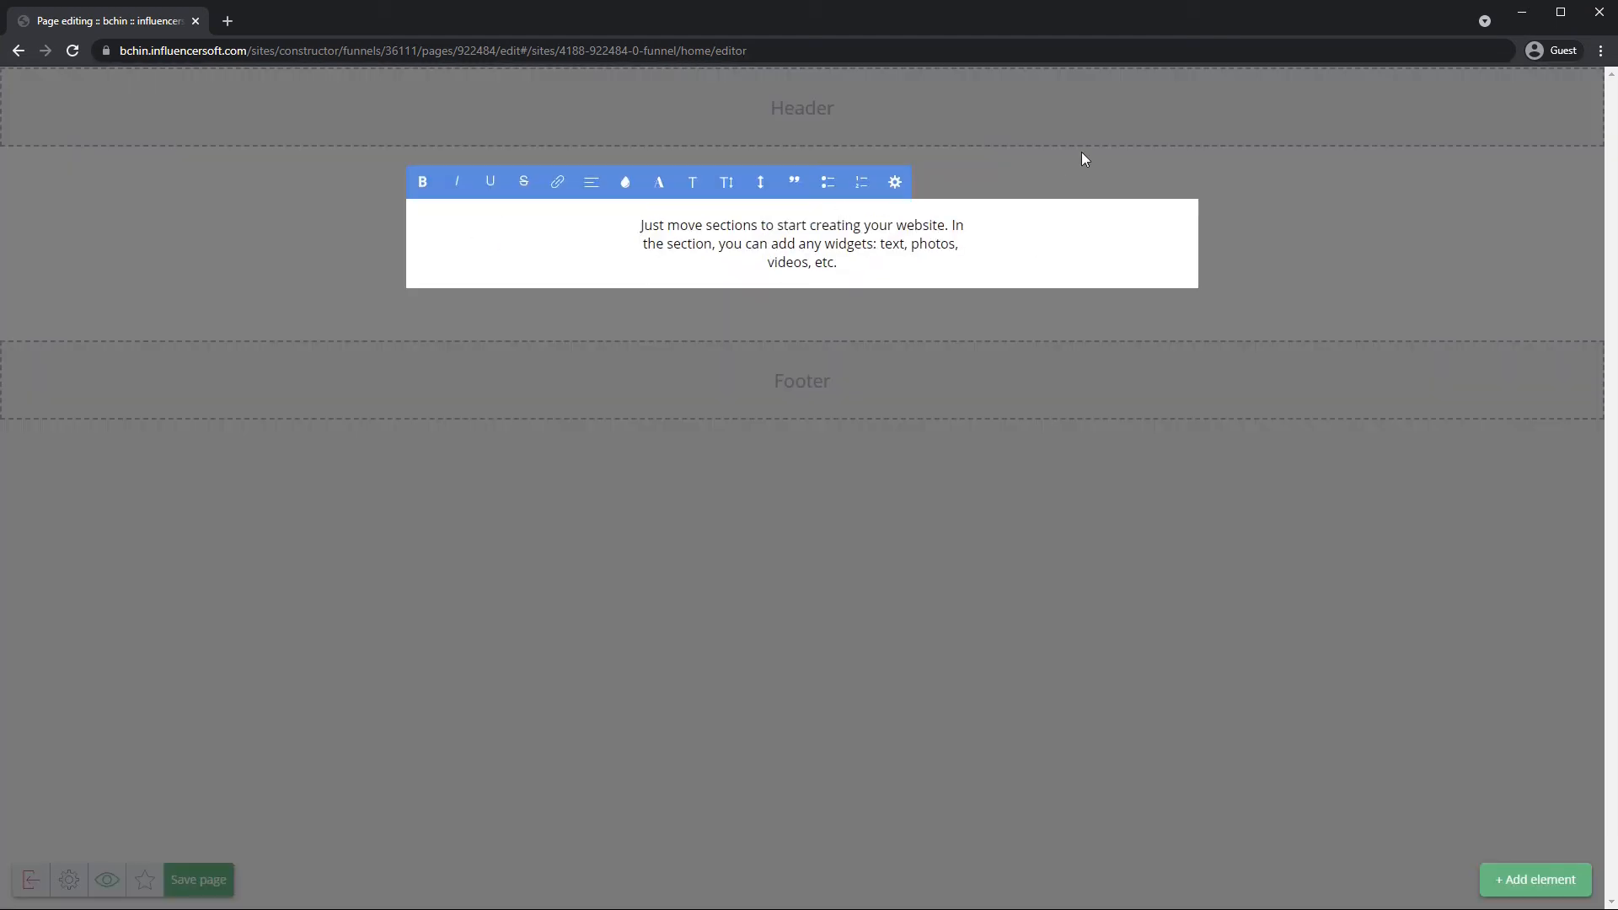
pyautogui.click(920, 198)
pyautogui.click(834, 214)
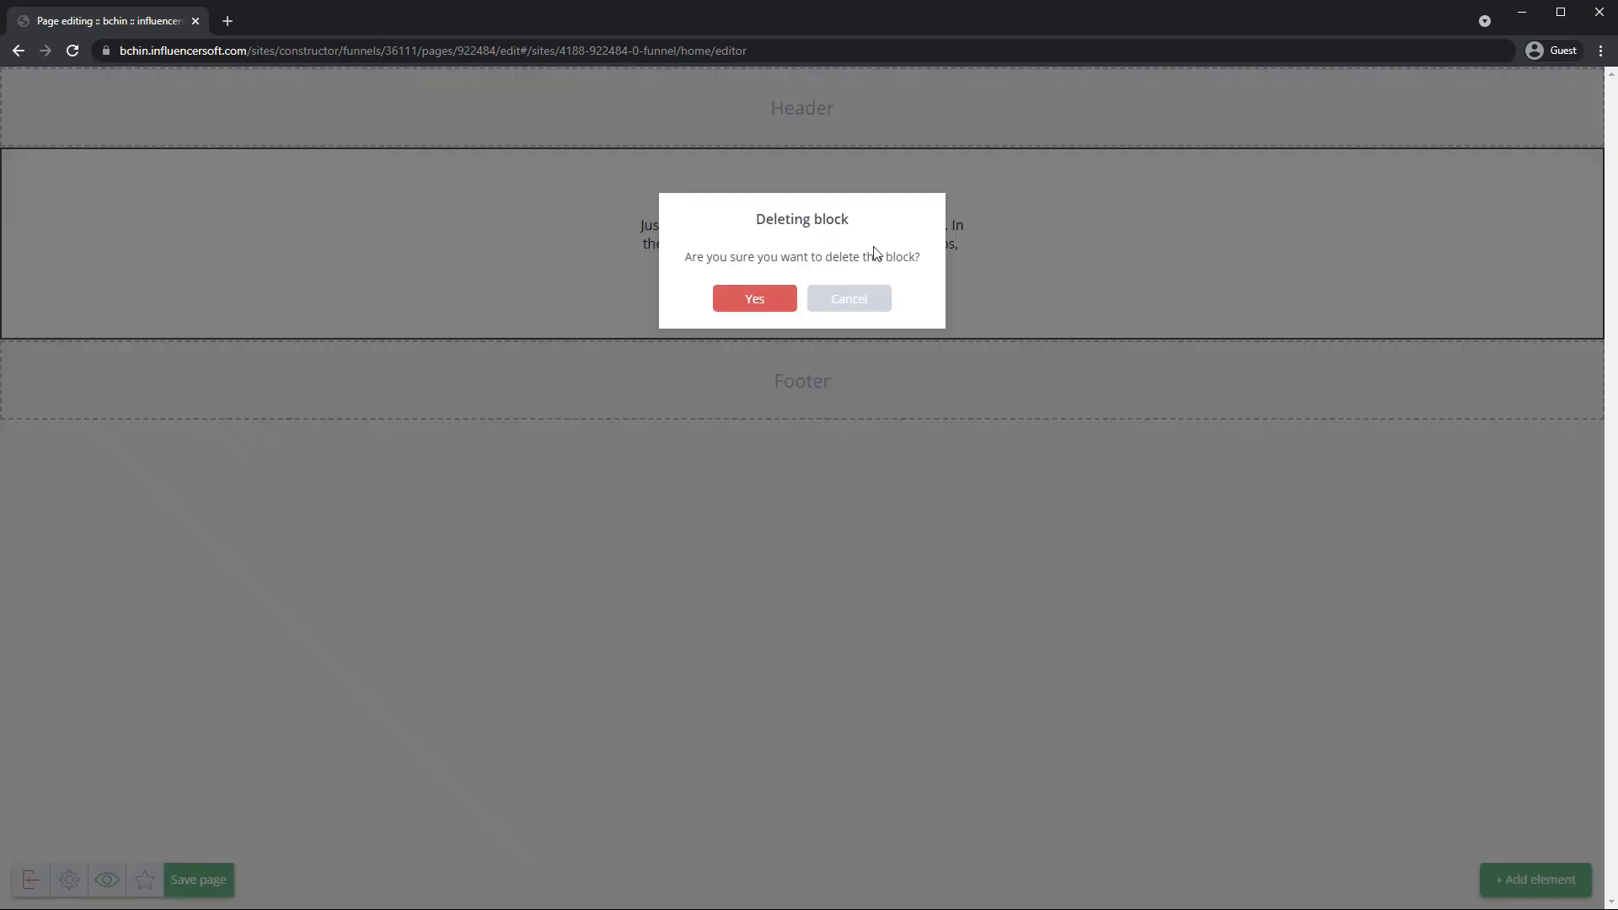
pyautogui.click(780, 298)
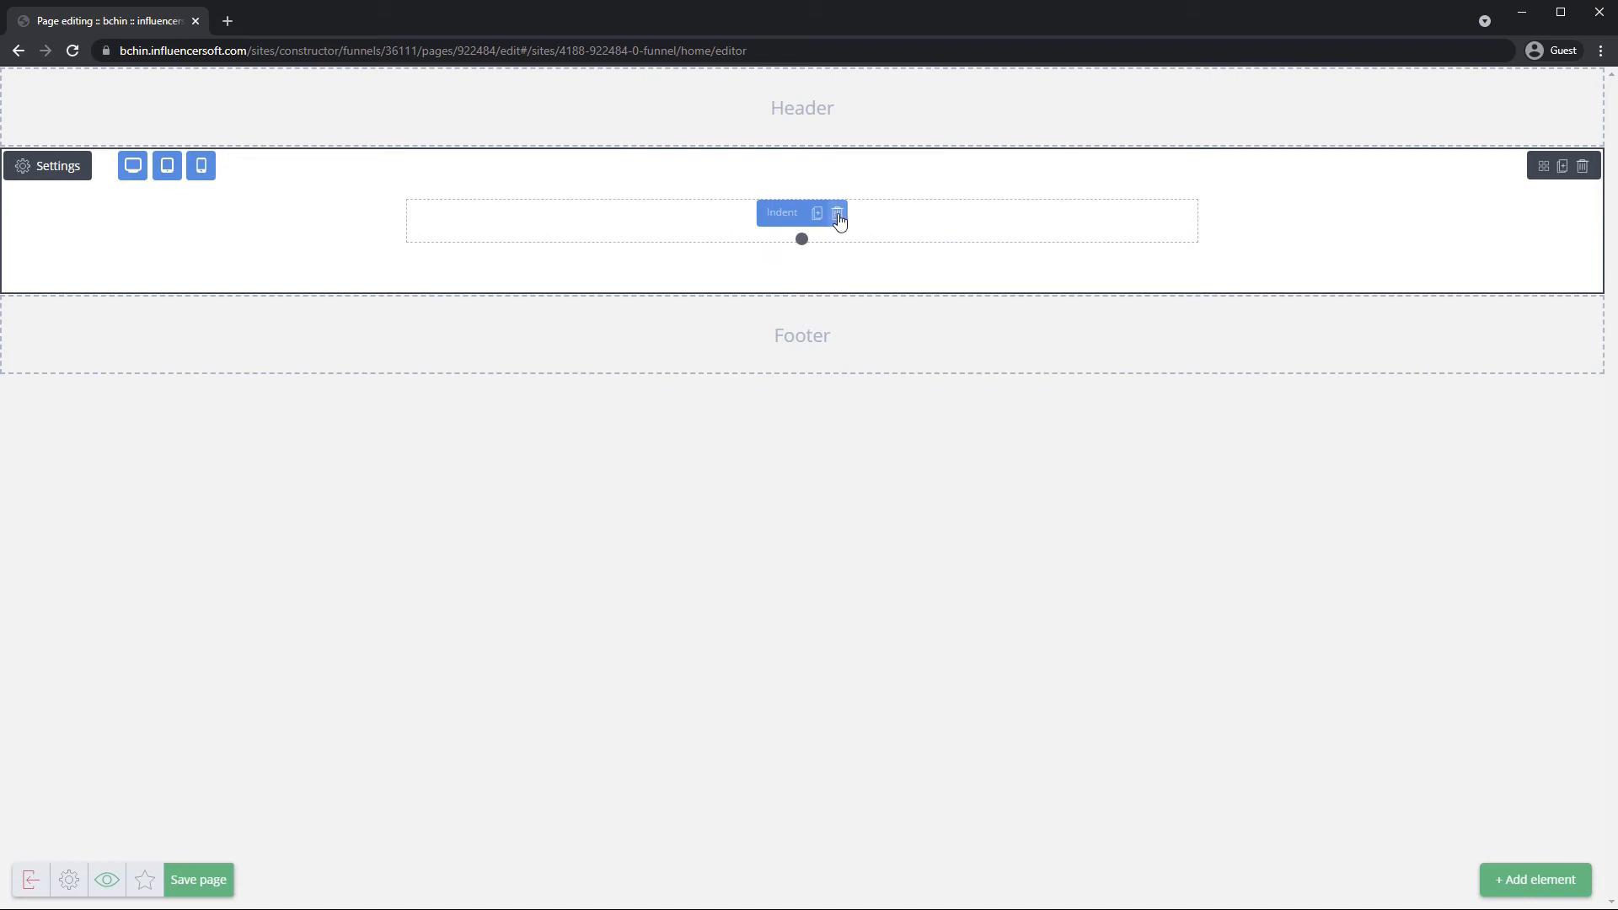
pyautogui.click(838, 216)
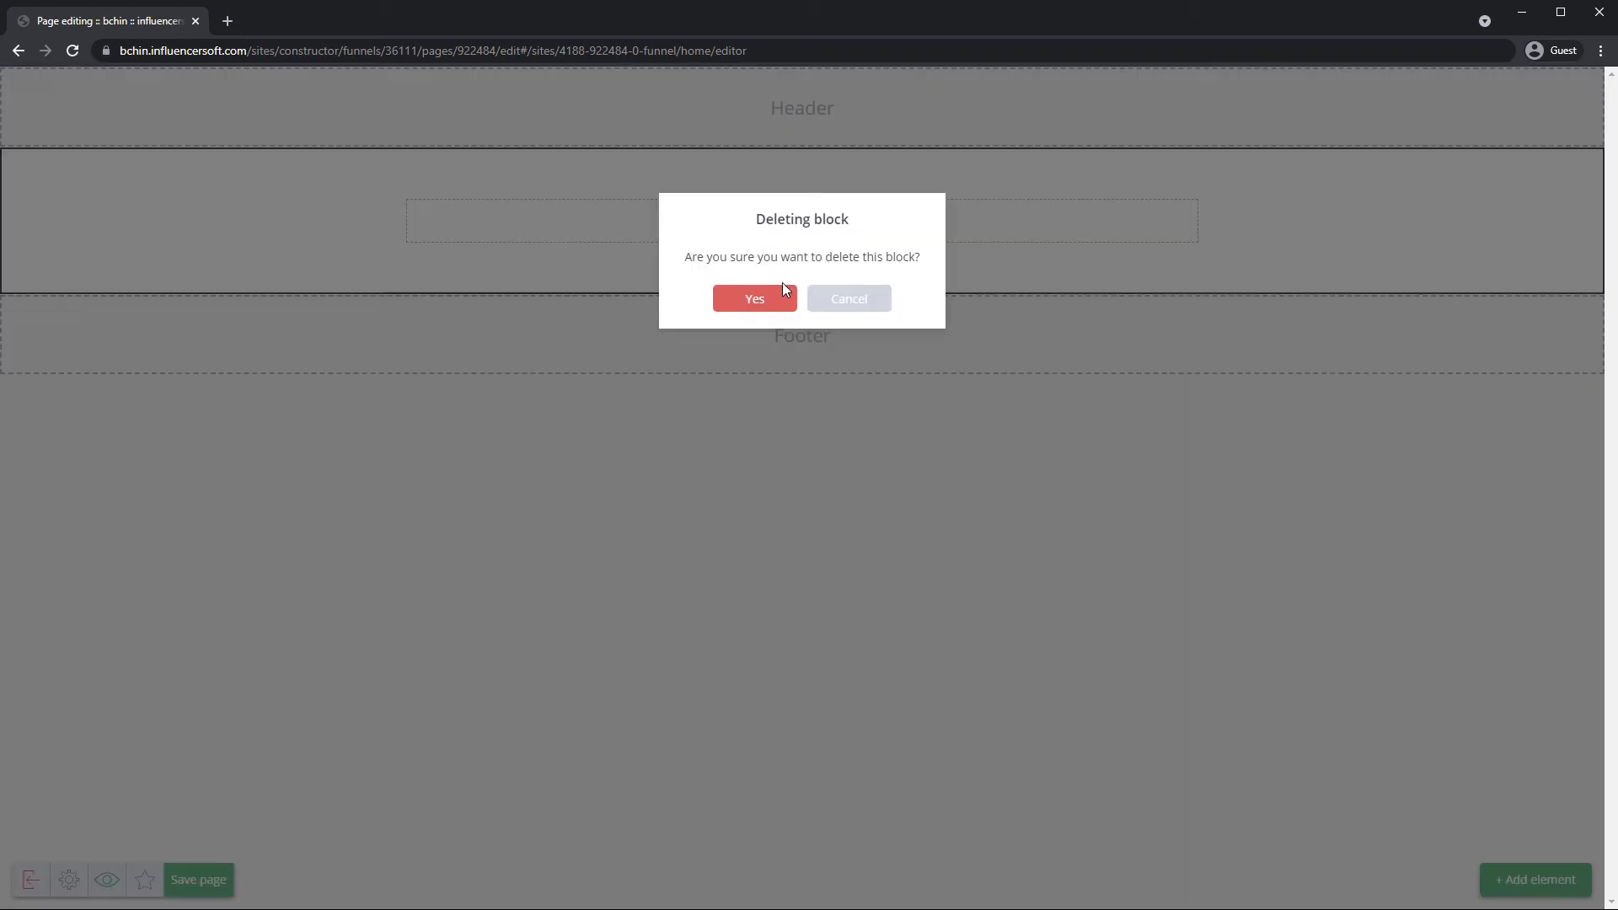
pyautogui.click(871, 299)
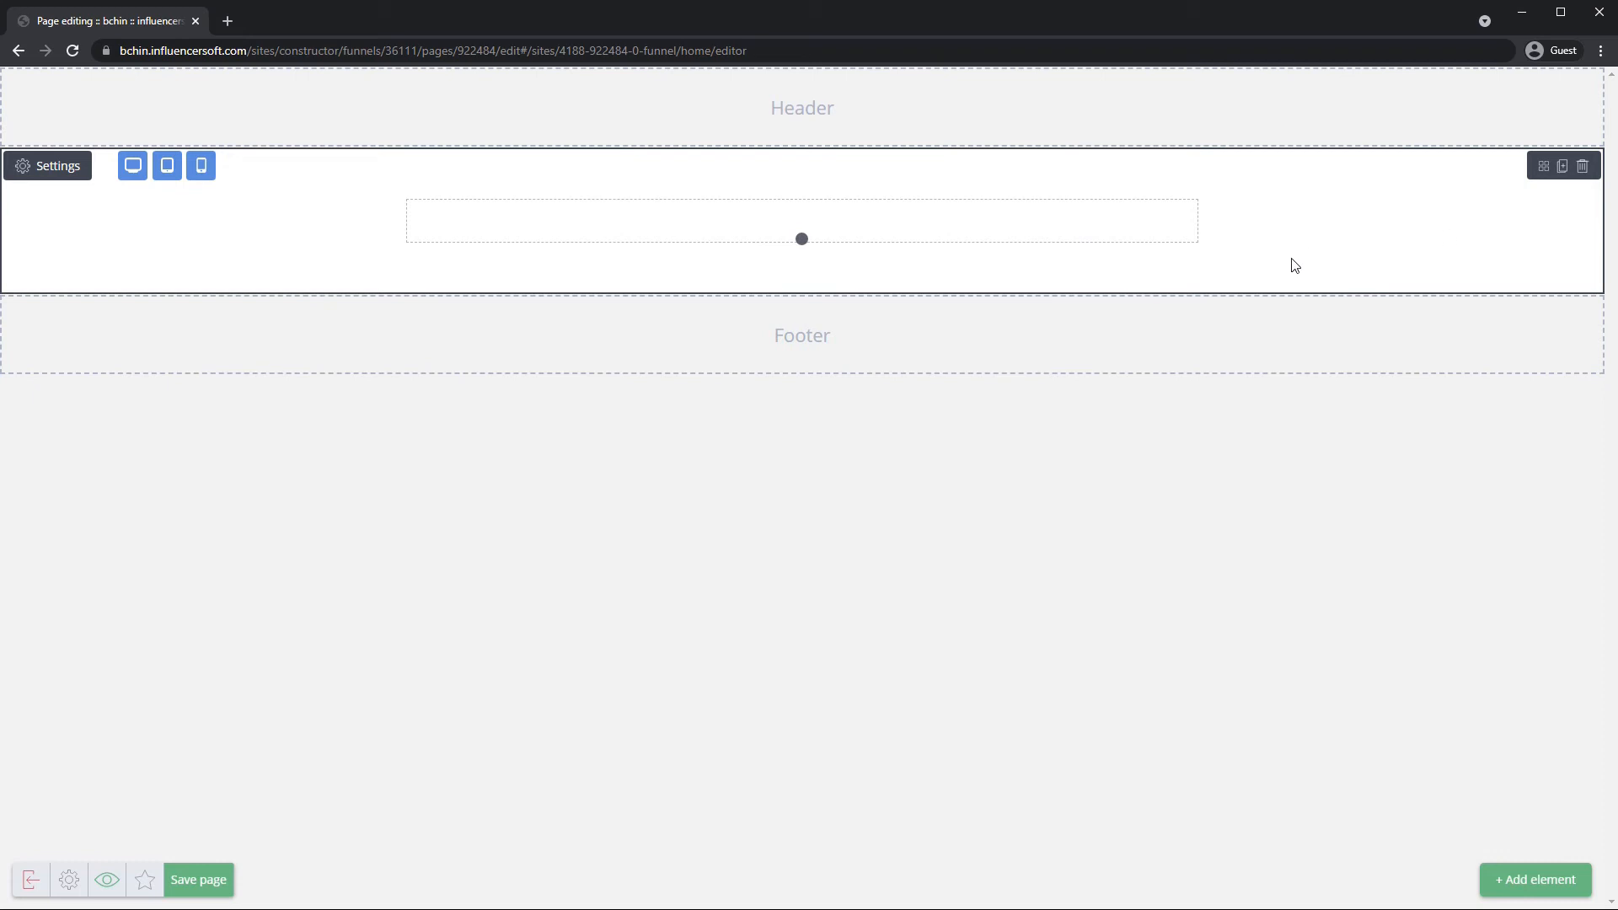
# Drag a Button widget below the spacer, adding a 'Buy' button.
pyautogui.click(1528, 889)
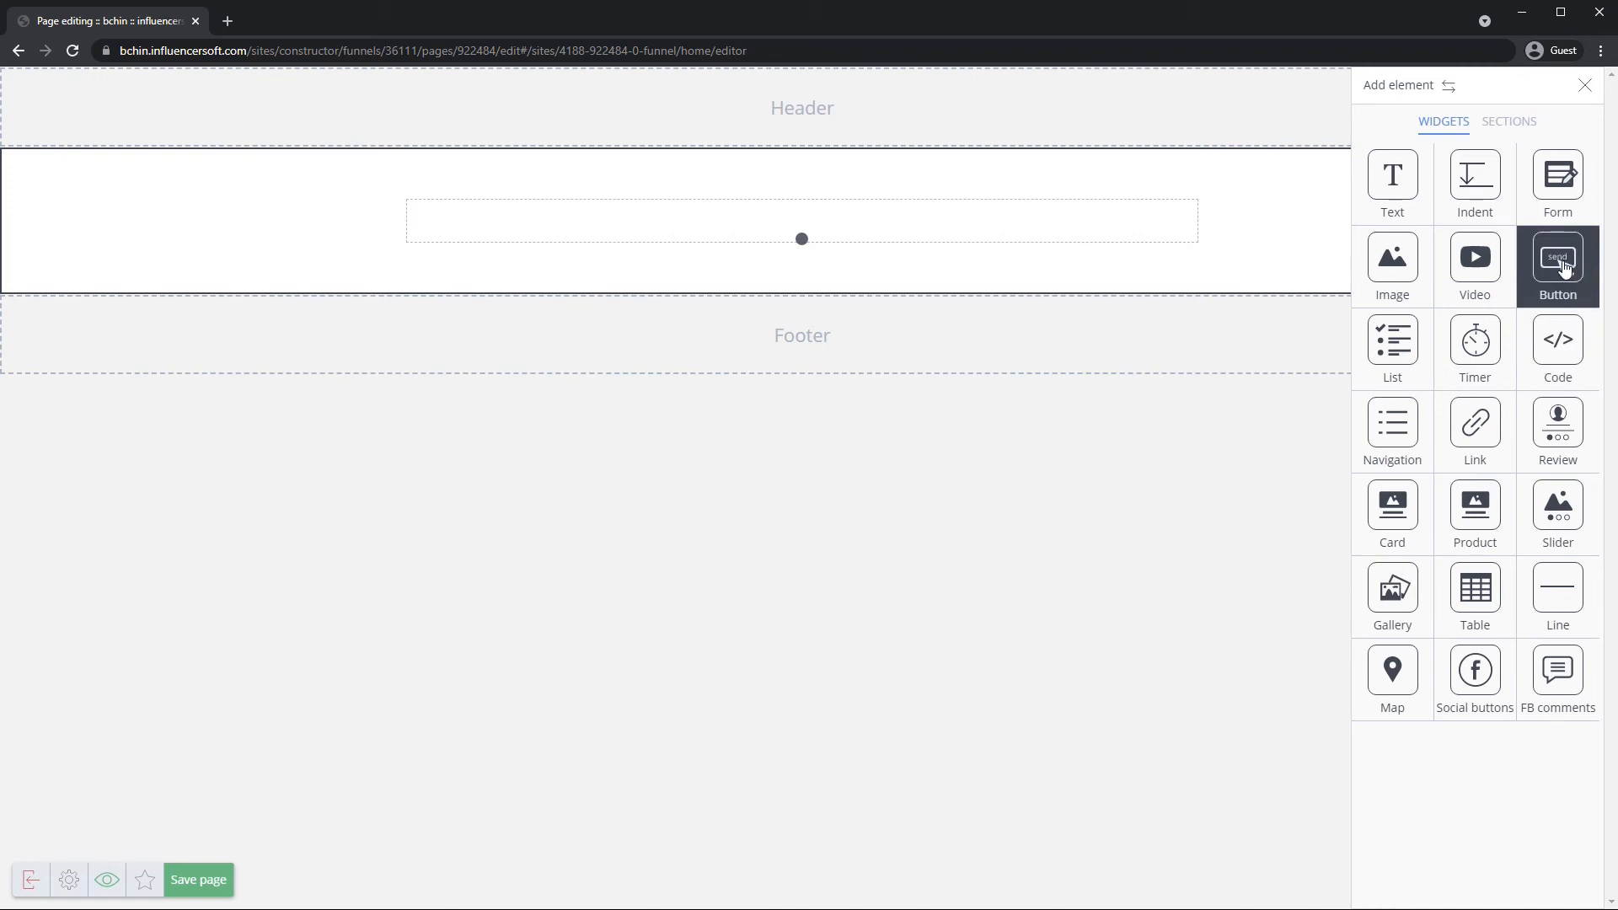
pyautogui.moveTo(1559, 266); pyautogui.dragTo(795, 245)
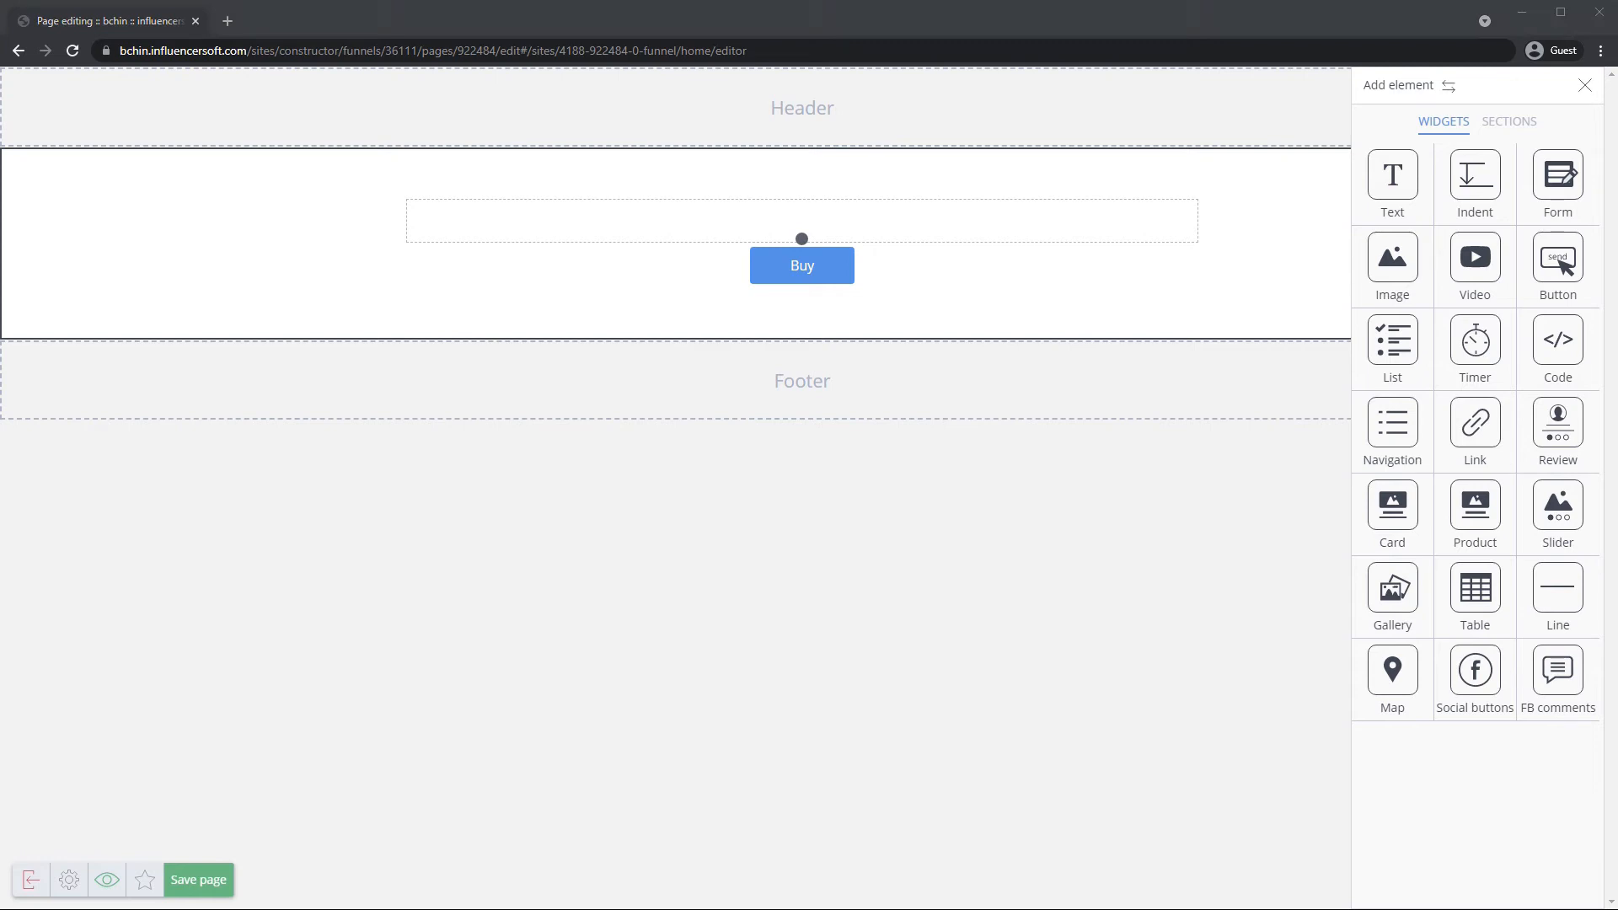
pyautogui.click(847, 282)
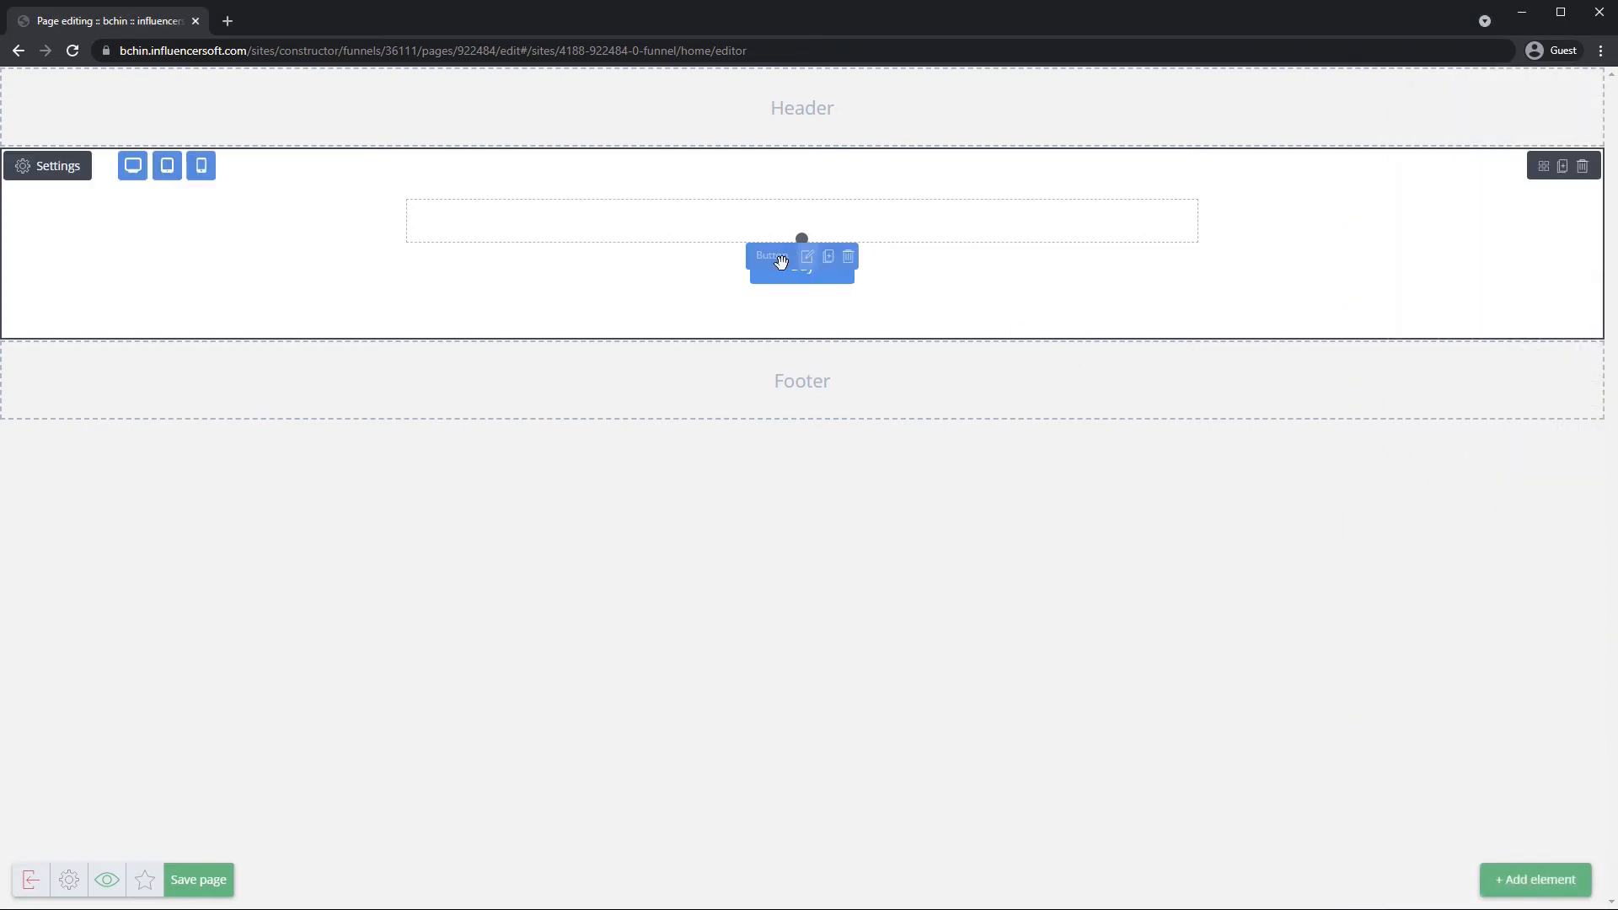
# Set the Buy button's colour to white #ffffff at 0.00 opacity.
pyautogui.click(809, 268)
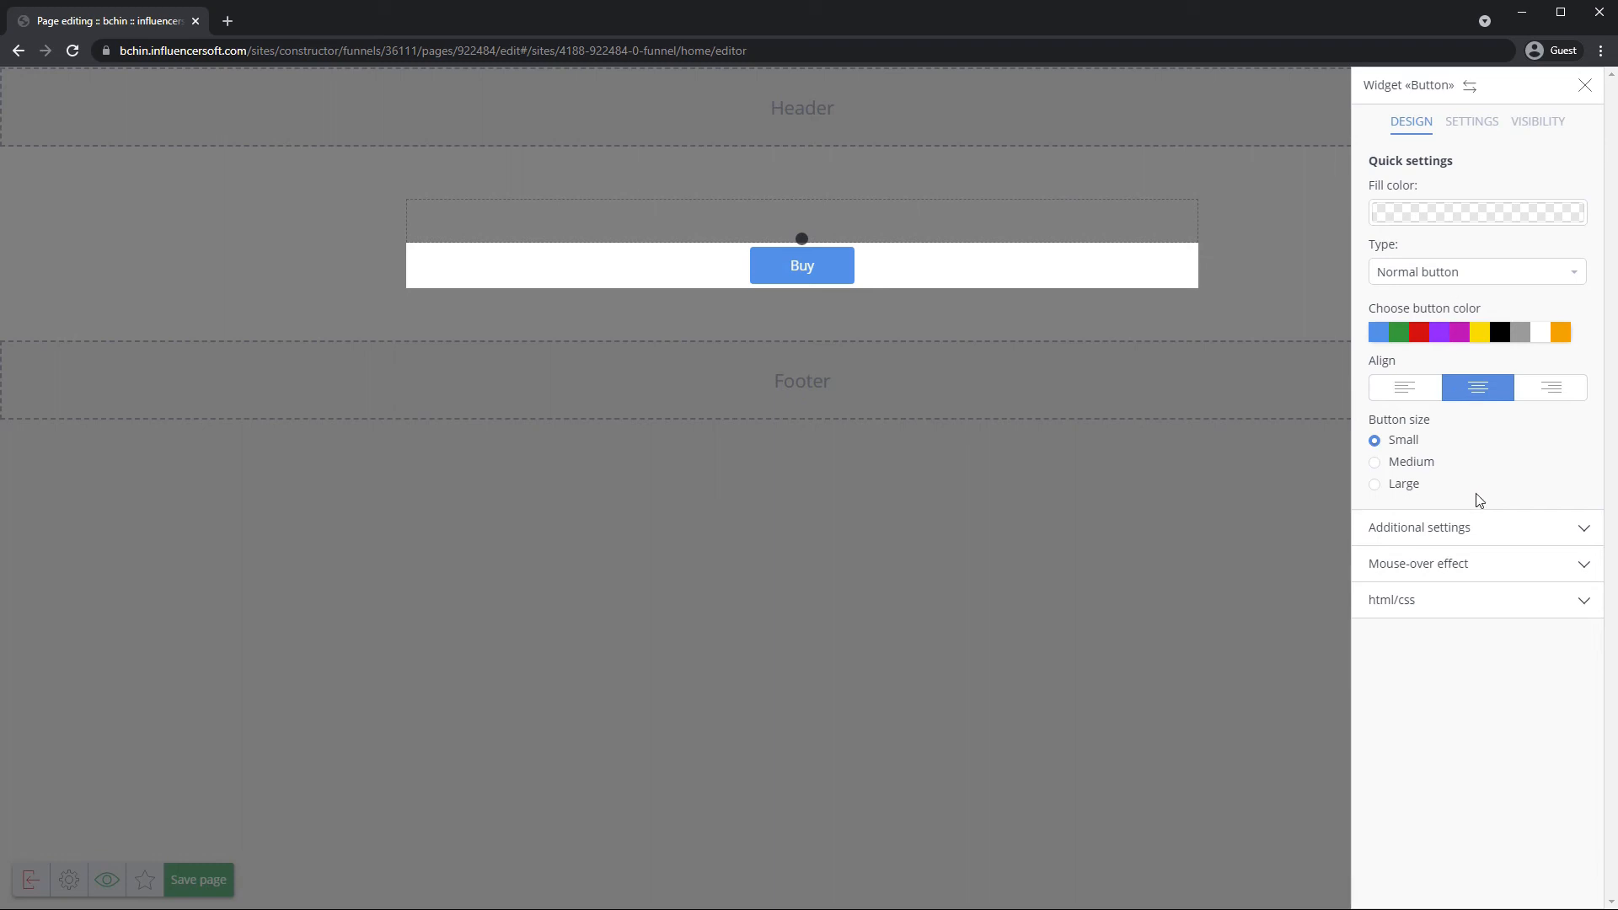
pyautogui.click(1451, 539)
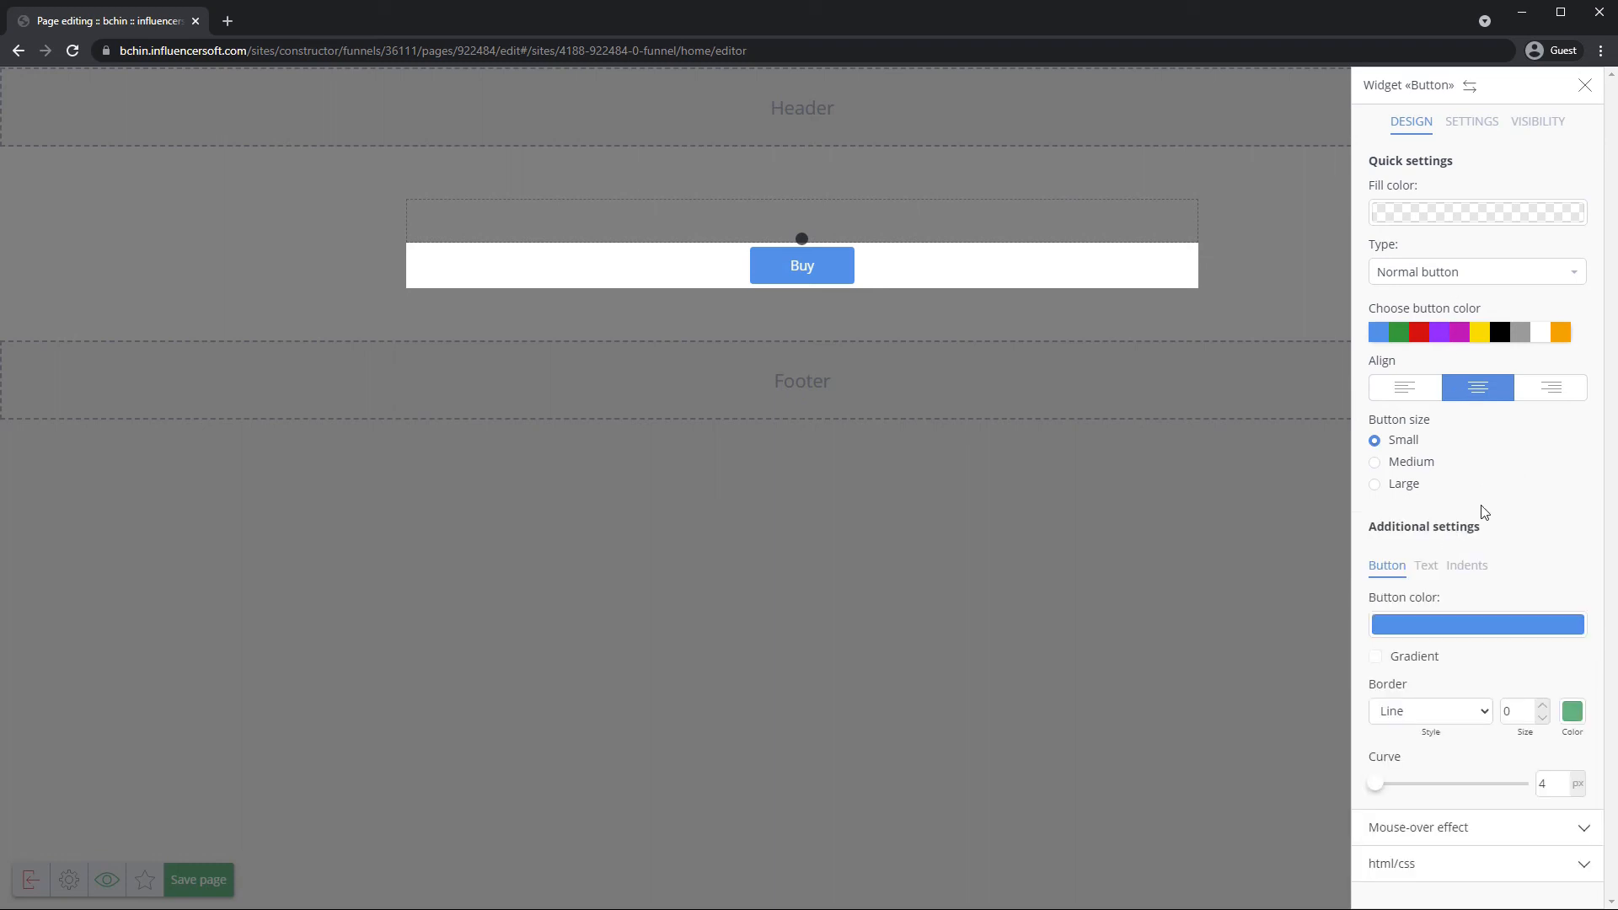
pyautogui.click(1433, 634)
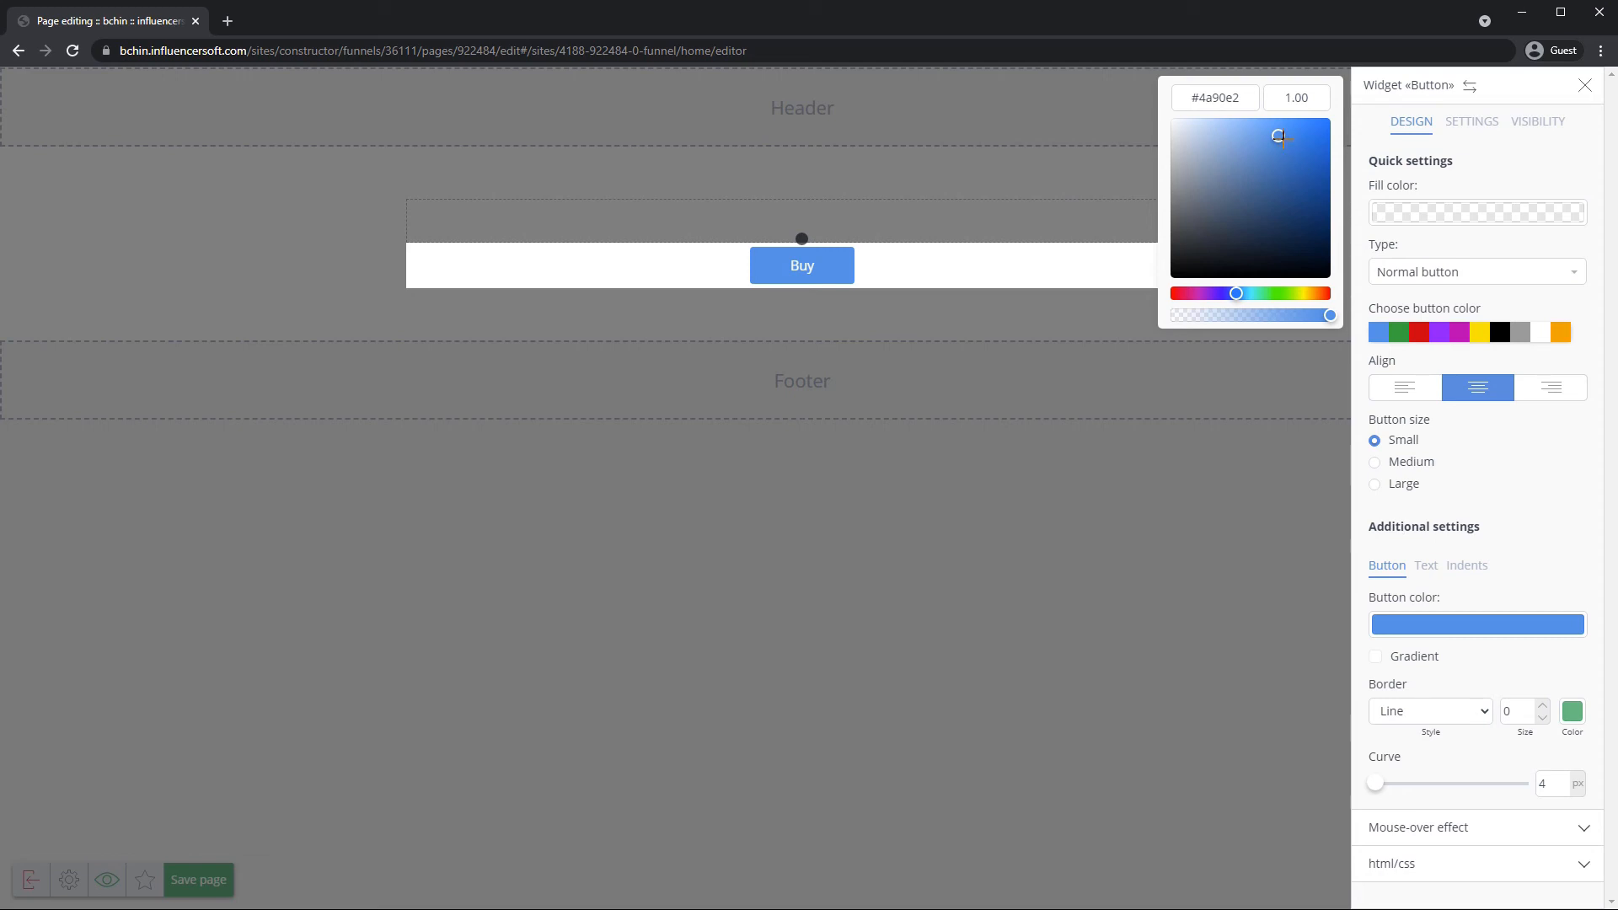
pyautogui.moveTo(1278, 135); pyautogui.dragTo(1164, 125)
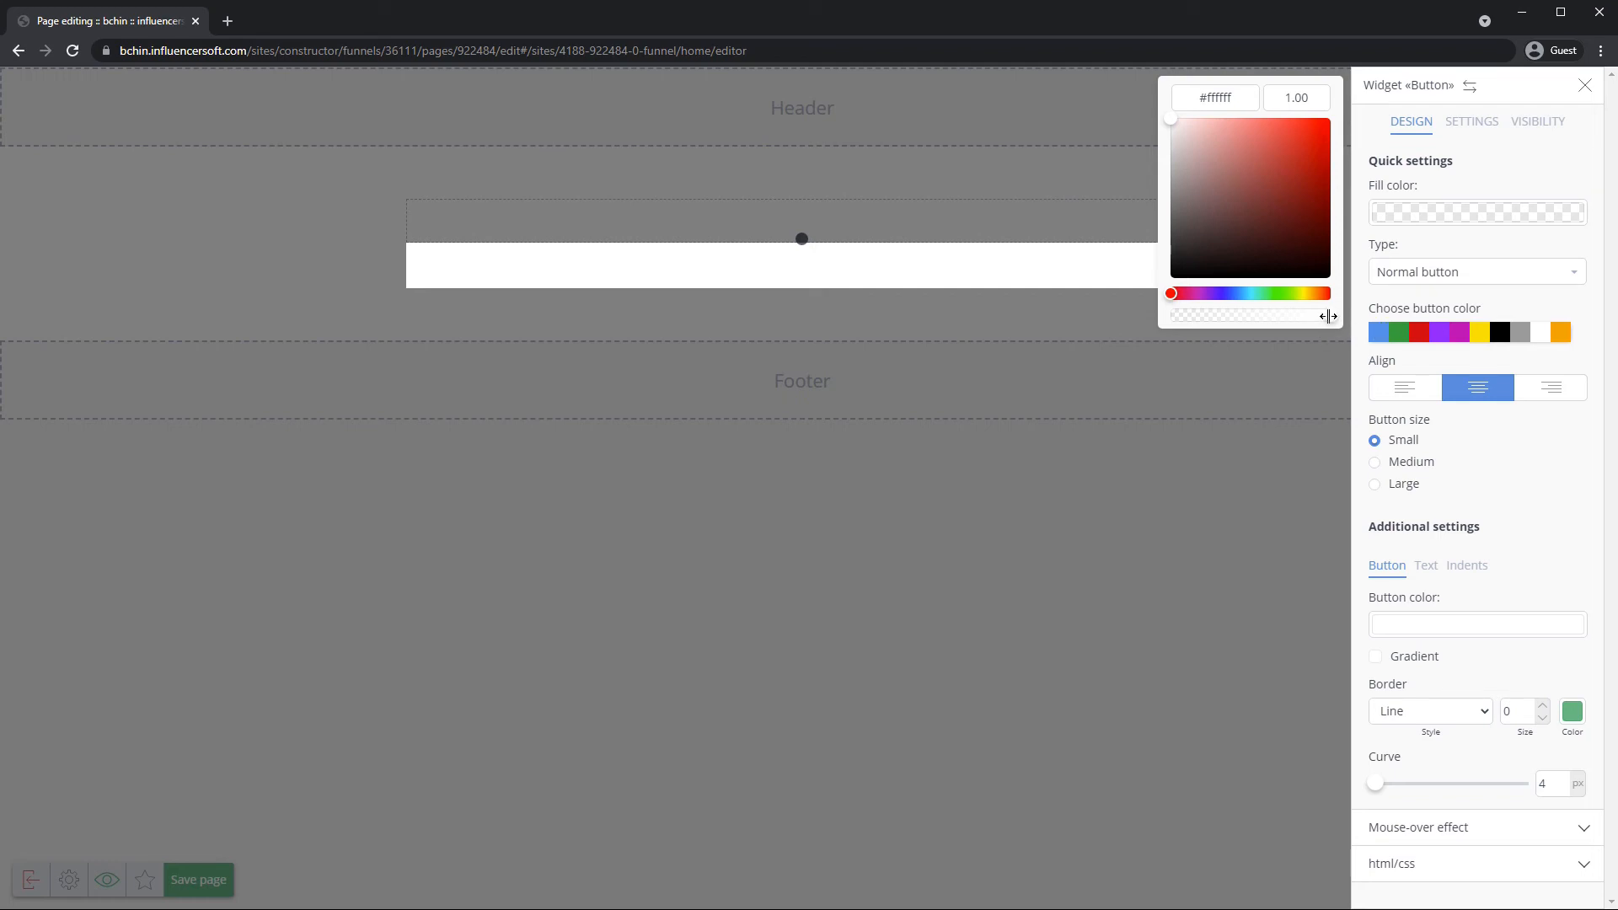
pyautogui.moveTo(1329, 316); pyautogui.dragTo(1169, 311)
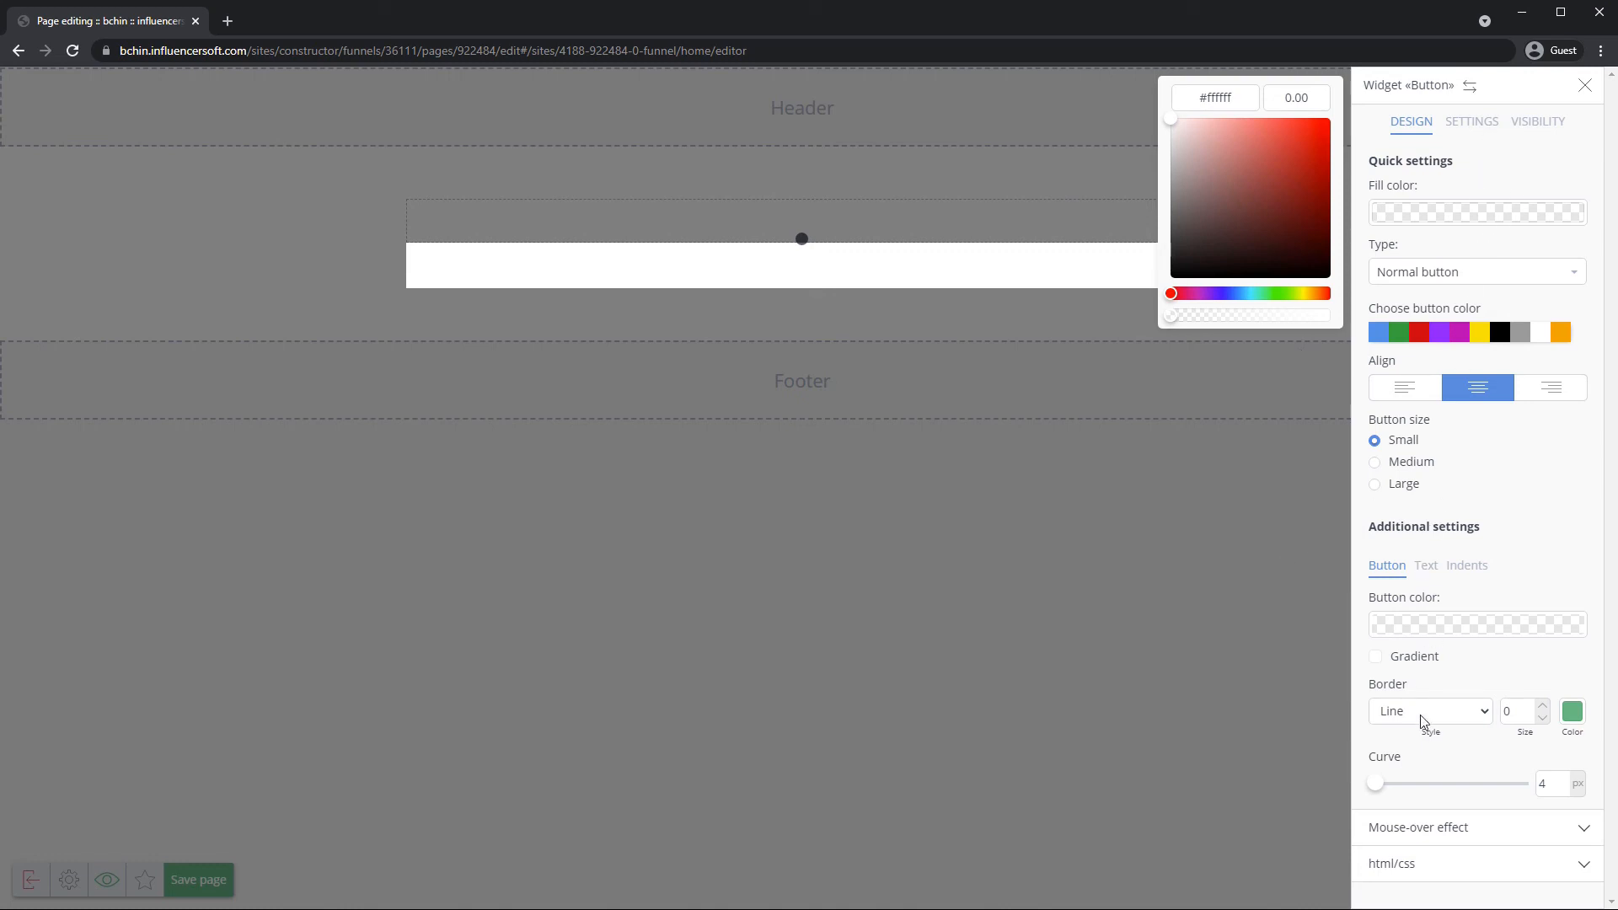
pyautogui.click(1477, 128)
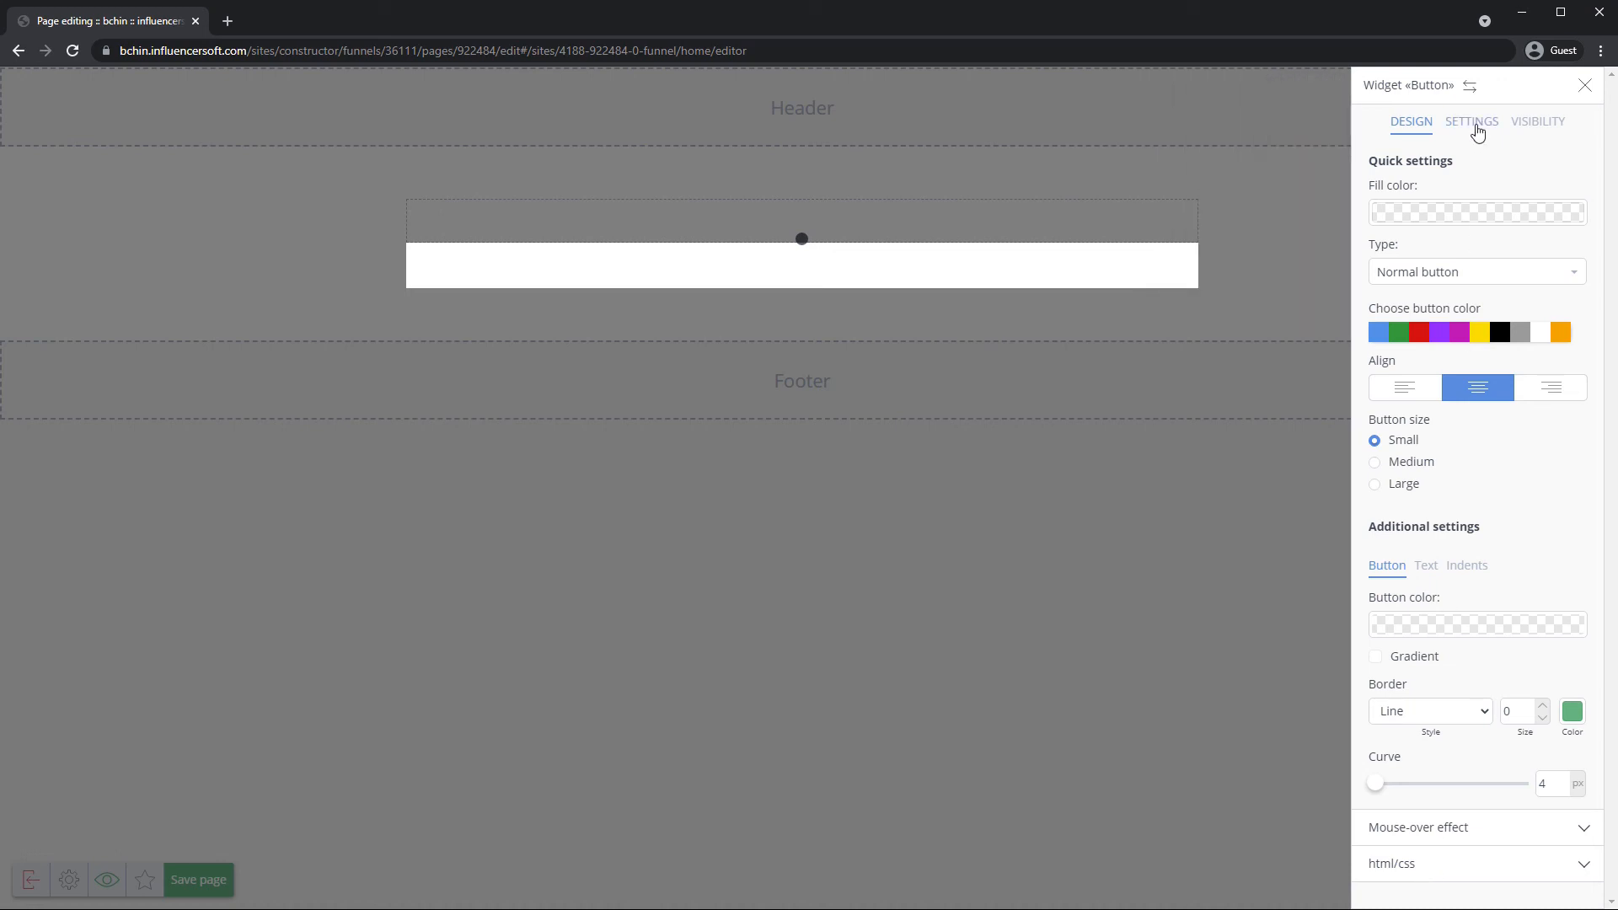
# Set the transparent Buy button to open the next page, then save the Content page.
pyautogui.click(1476, 128)
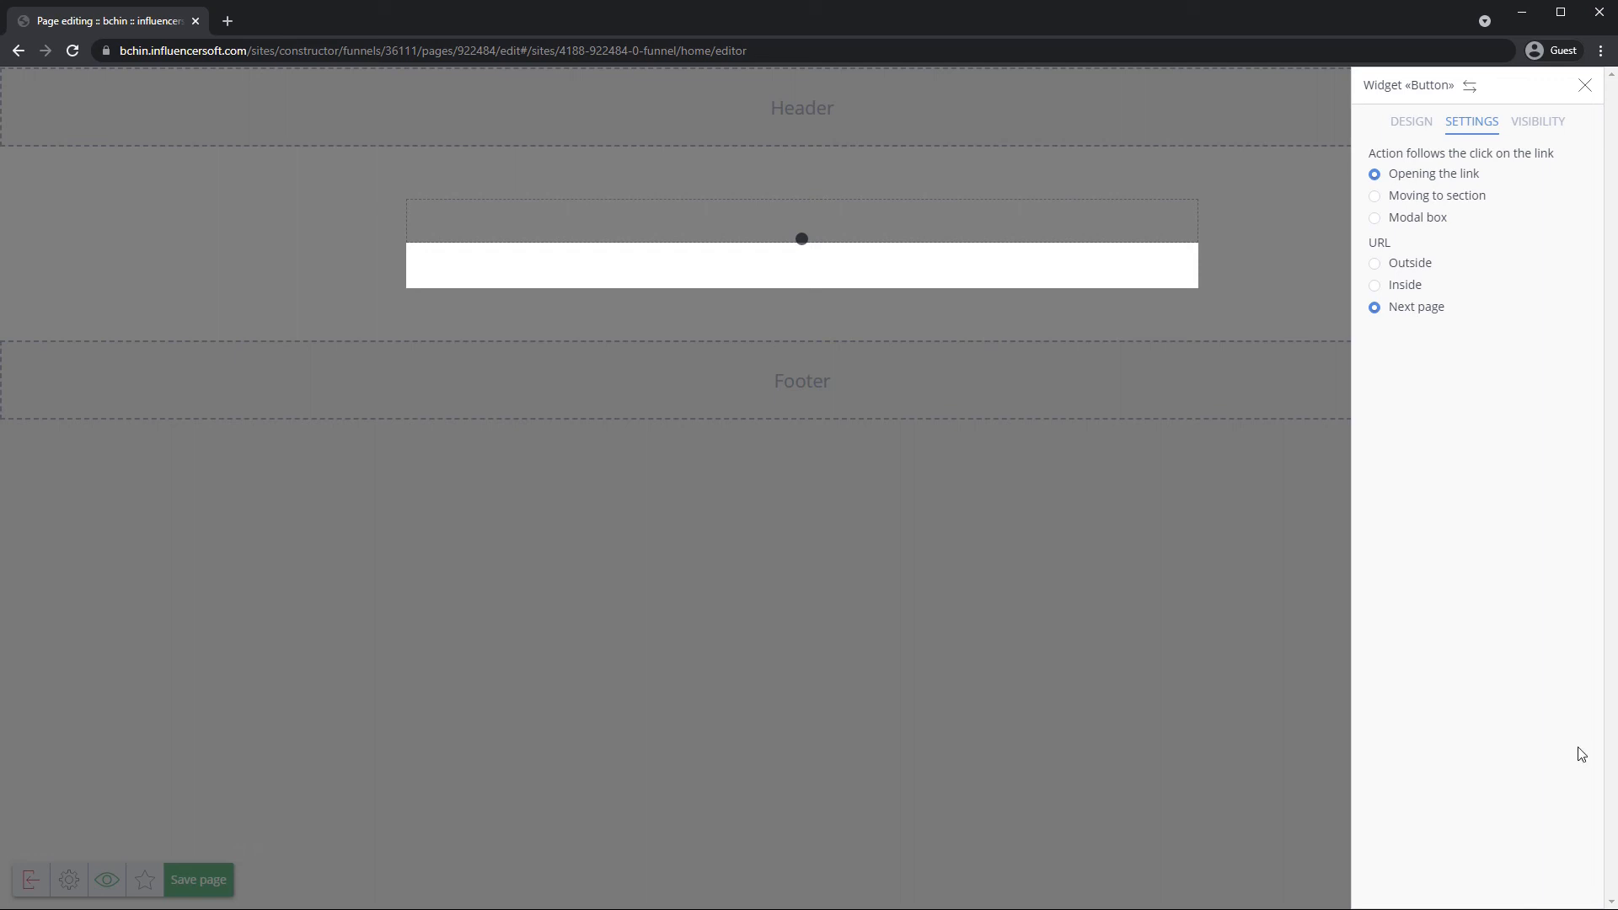
pyautogui.click(447, 628)
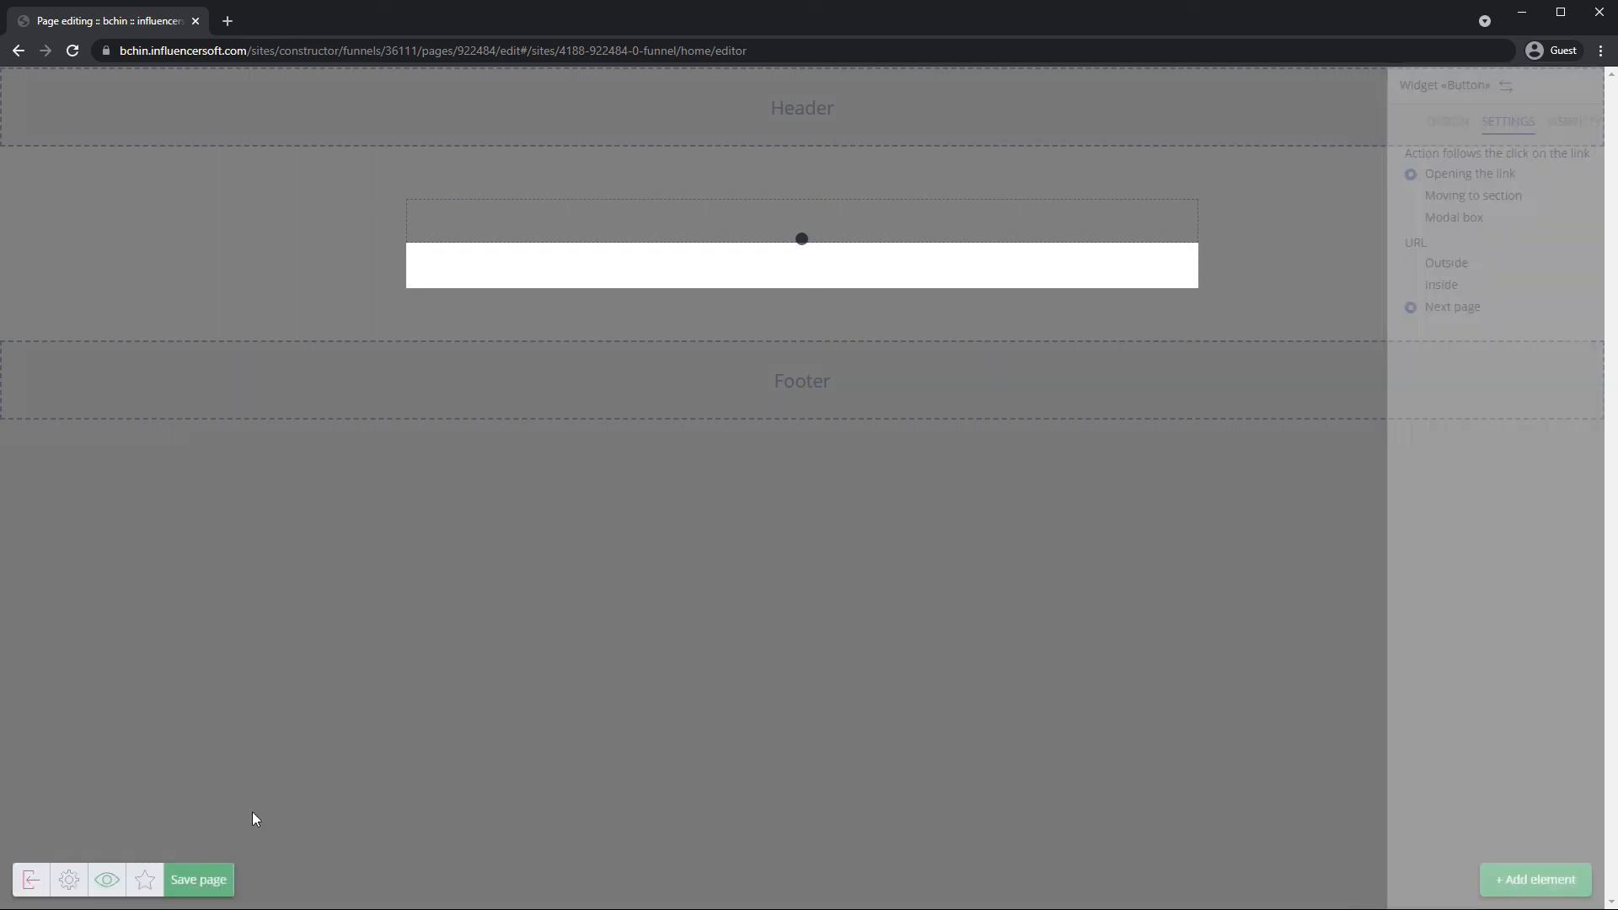
pyautogui.click(219, 879)
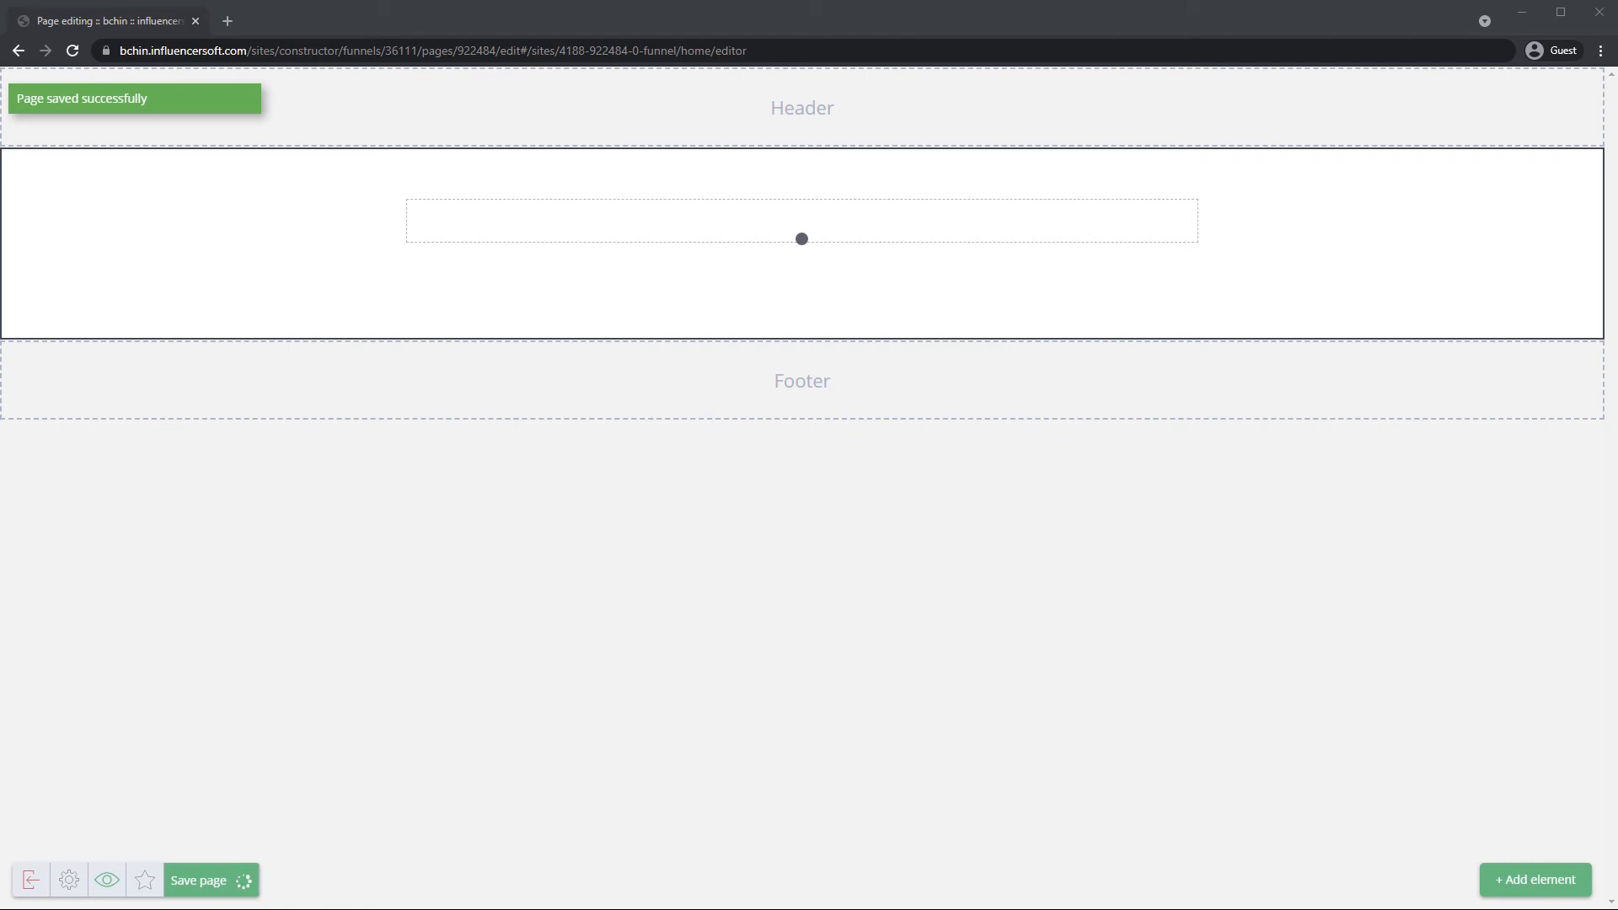
# Exit the page editor to the funnel map and close the Content page's properties panel.
pyautogui.click(32, 881)
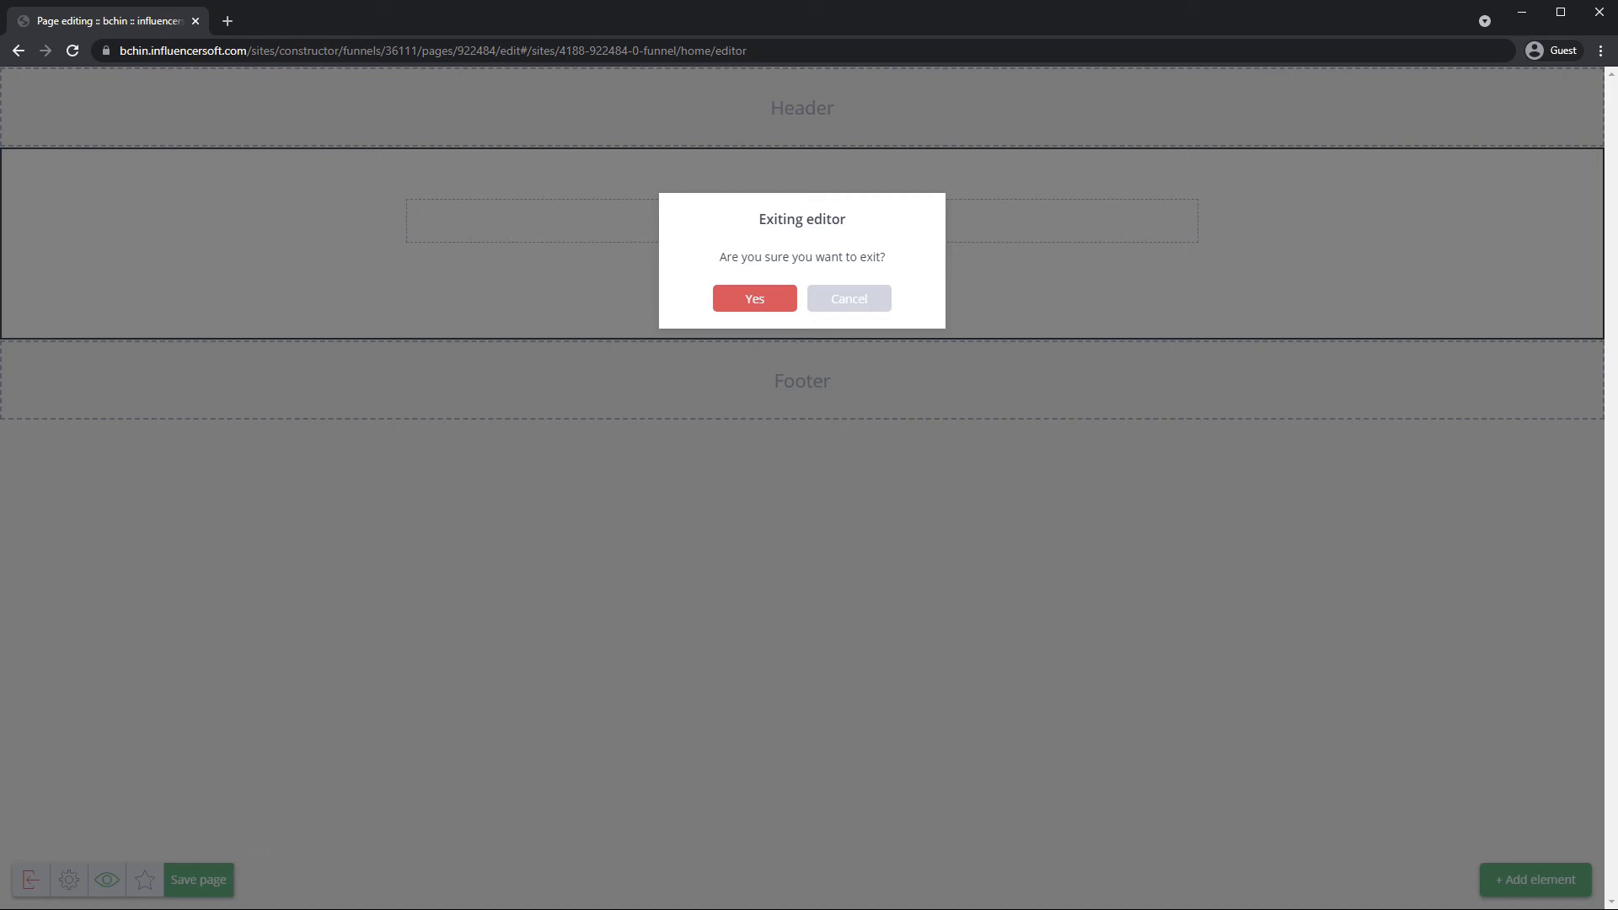
pyautogui.click(755, 299)
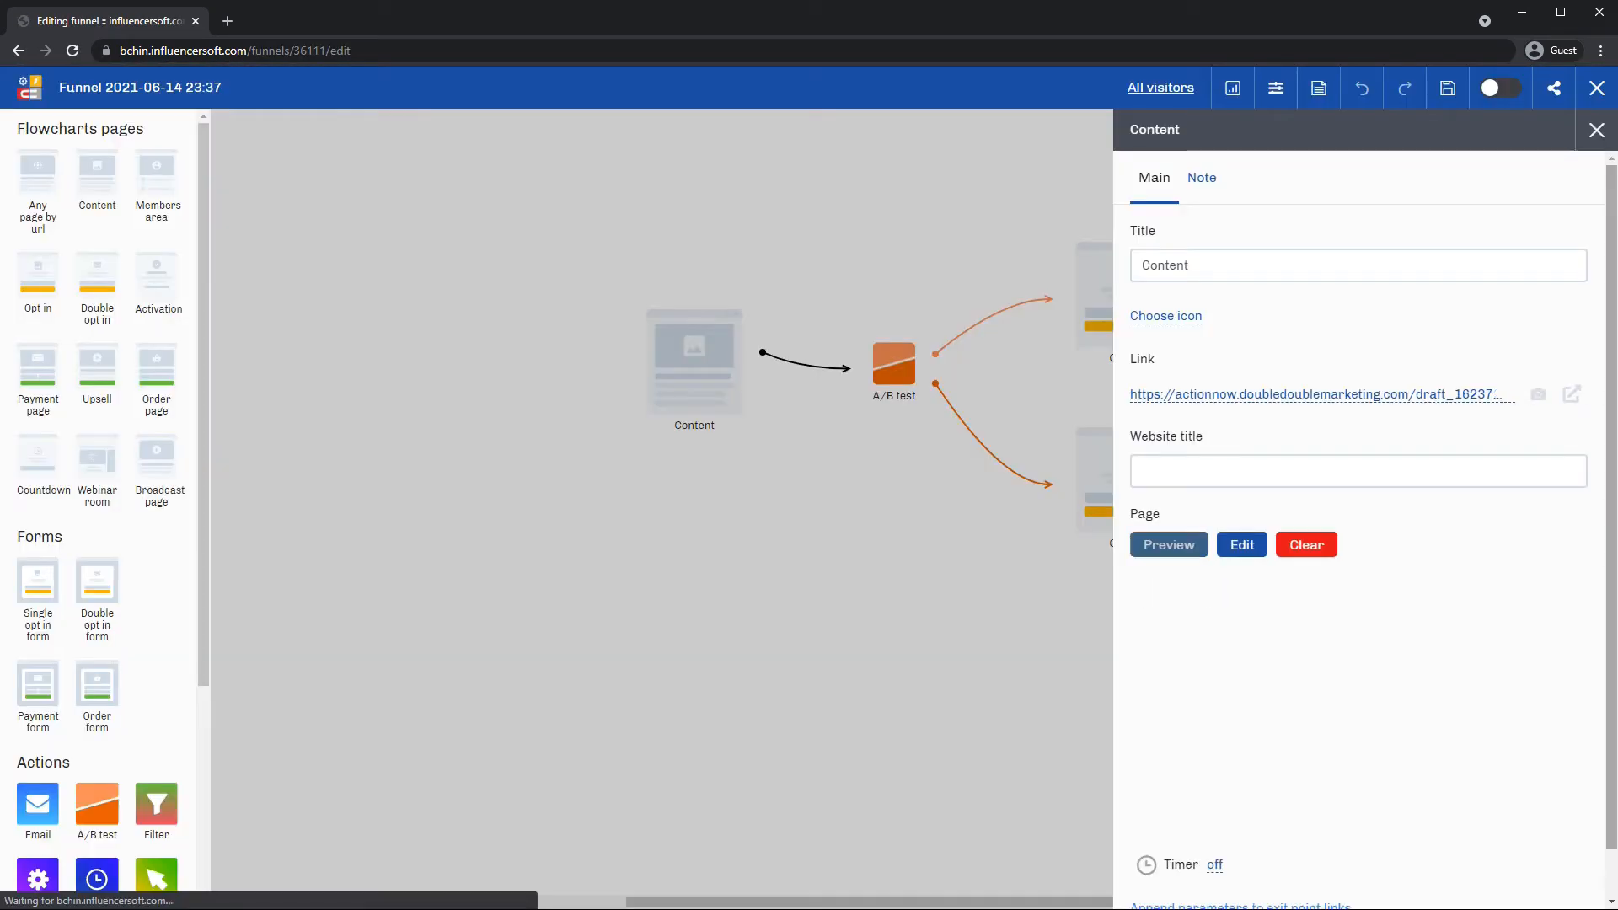
pyautogui.click(821, 500)
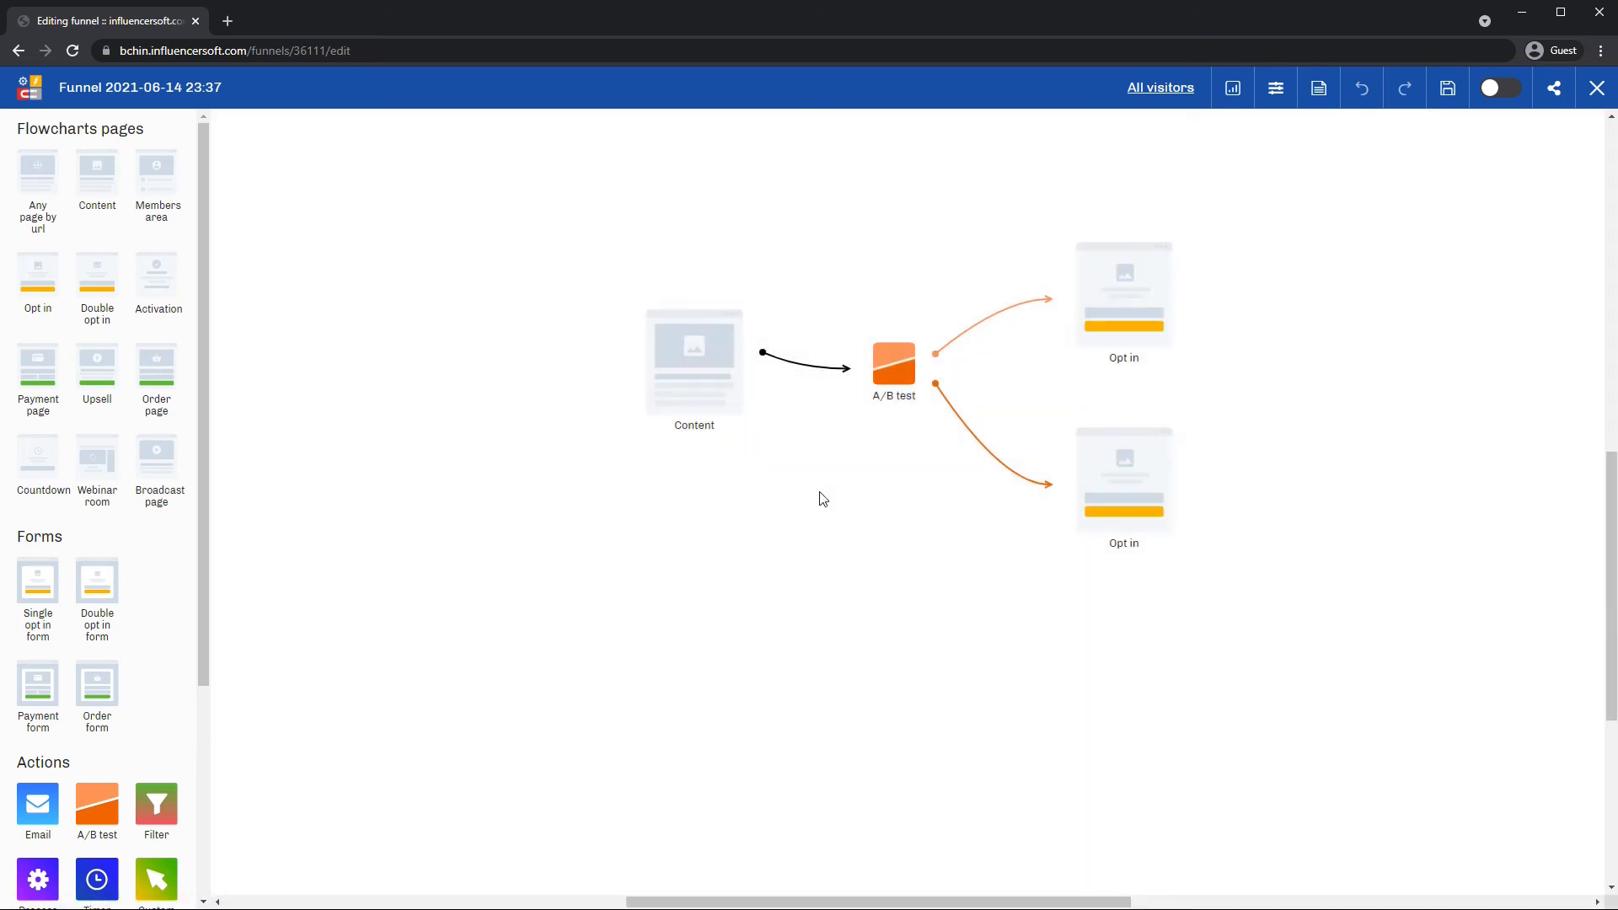
pyautogui.click(700, 379)
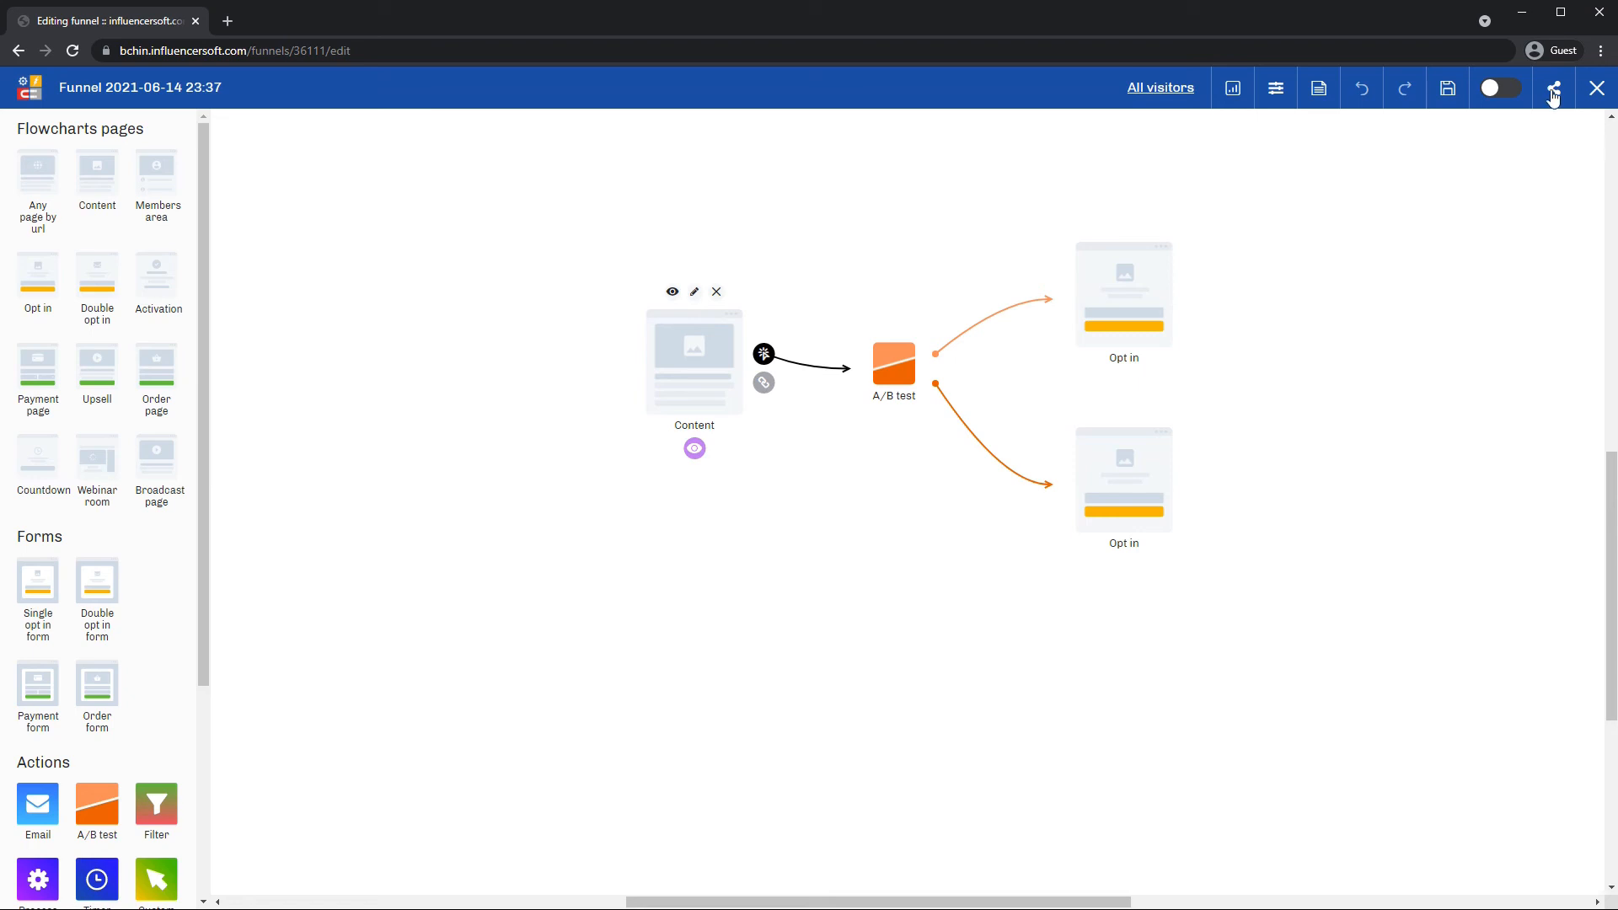
# Try activating the funnel, dismiss the missing subscription group error, and show the top Opt in's lead-list actions.
pyautogui.click(1499, 88)
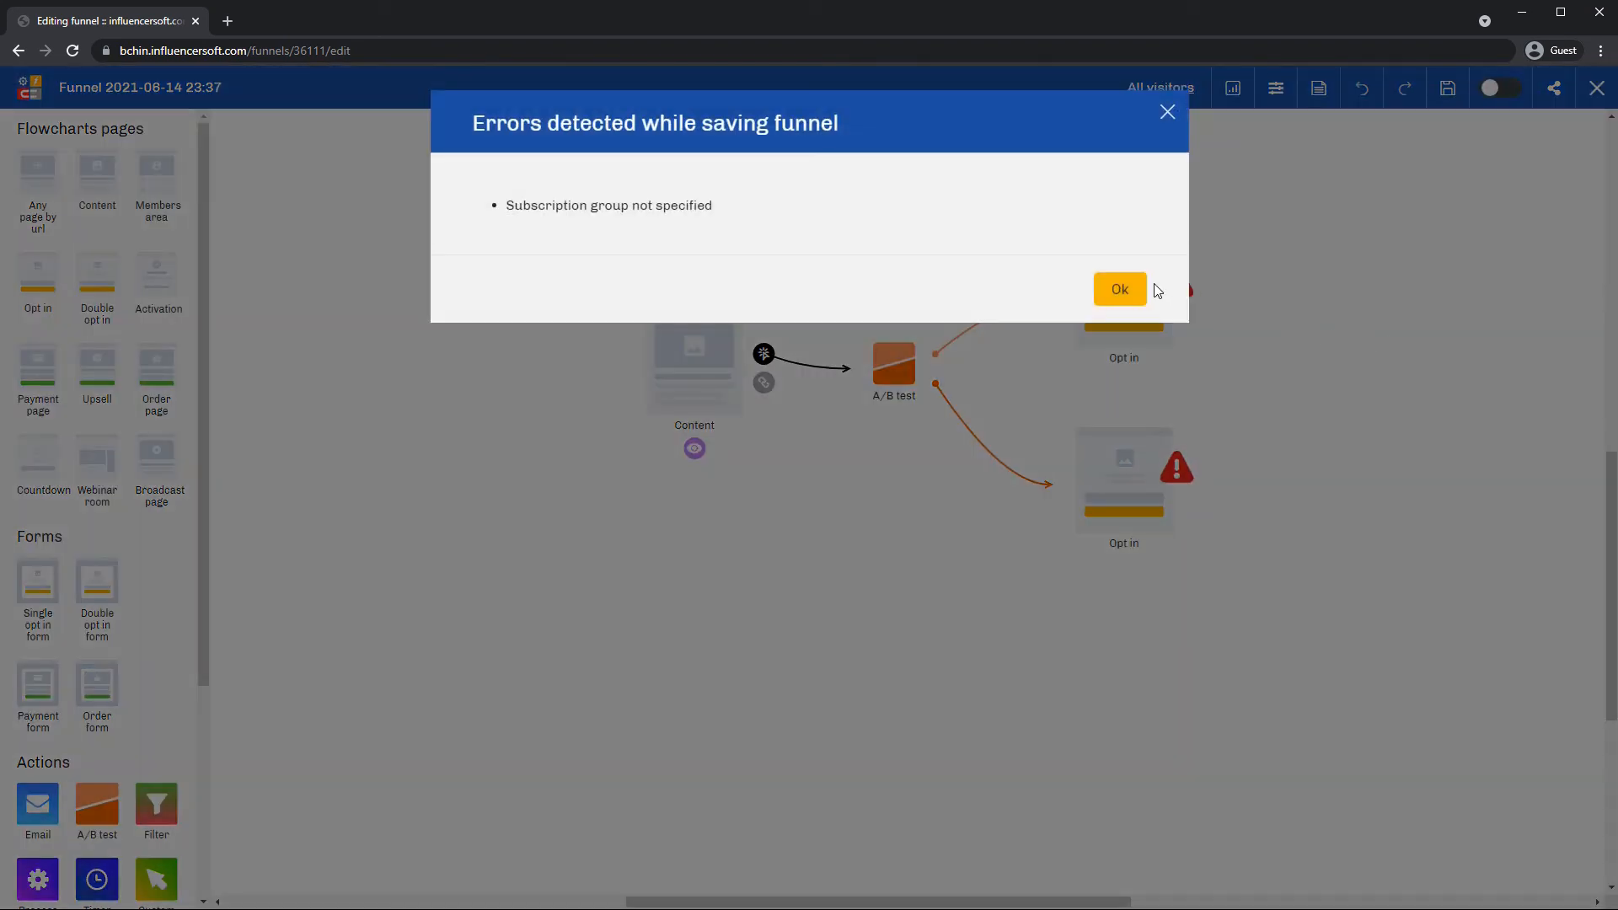
pyautogui.click(1135, 296)
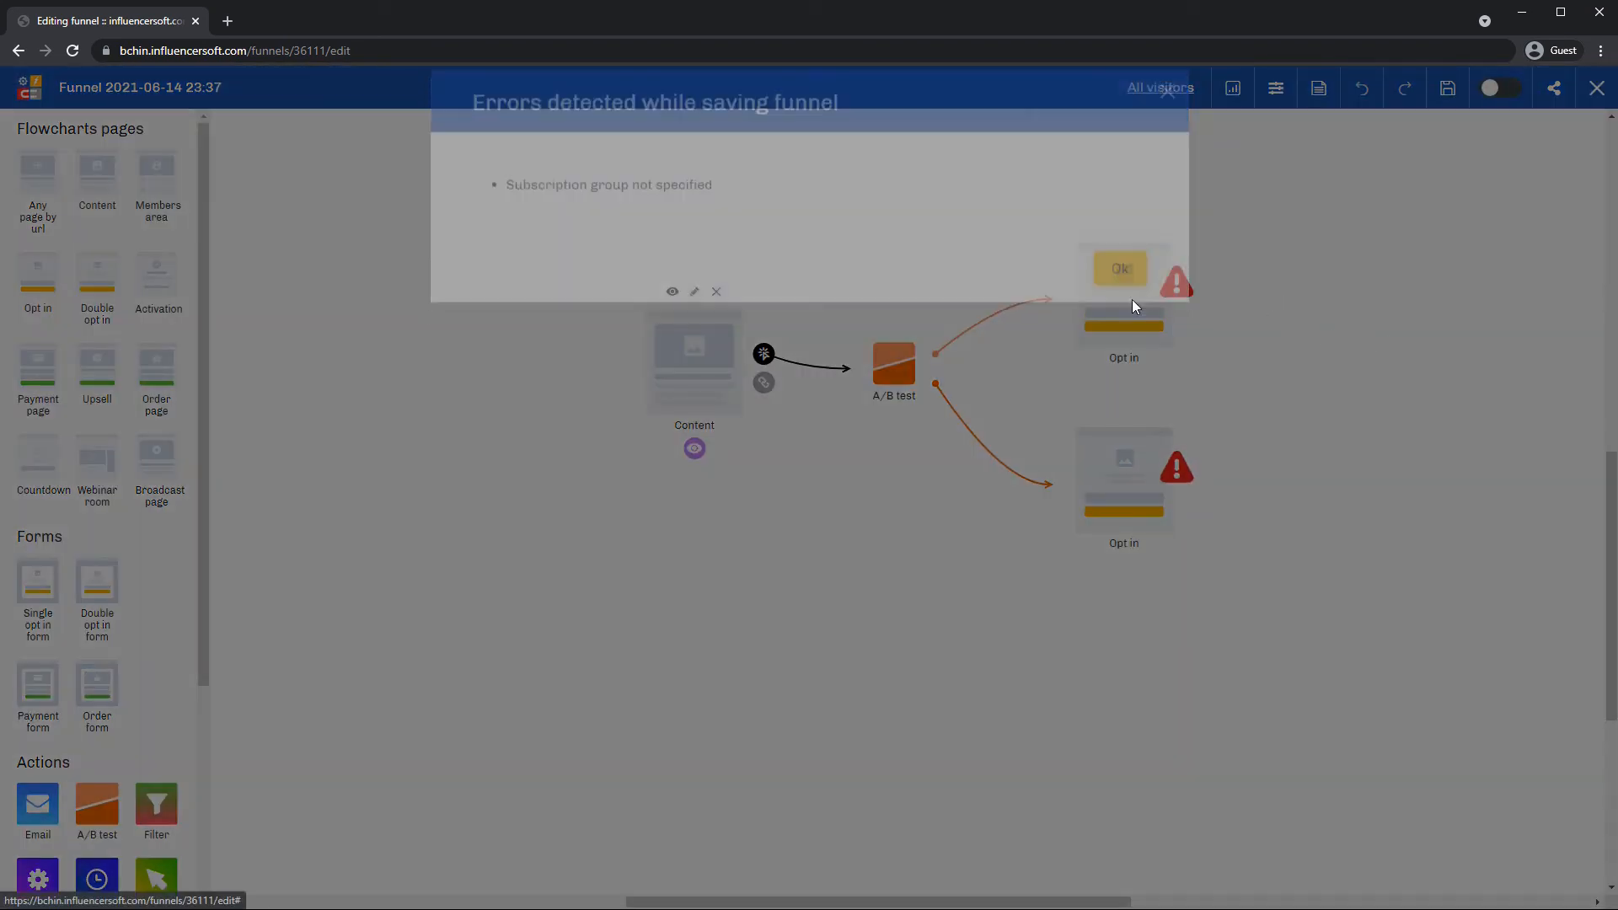
pyautogui.click(1134, 319)
pyautogui.click(1125, 227)
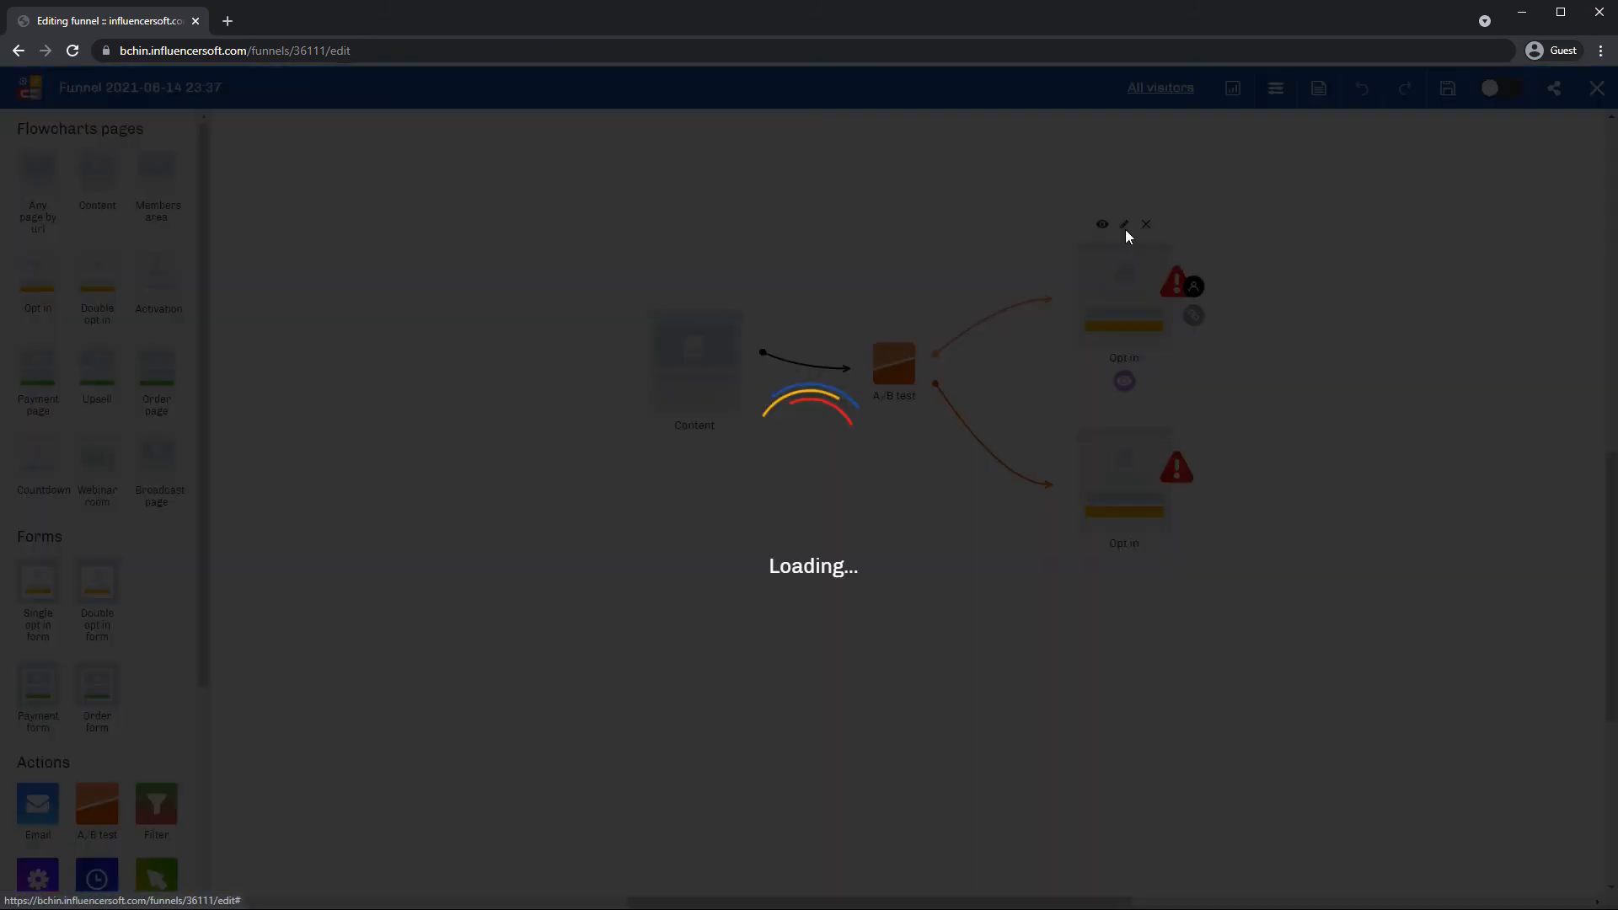
pyautogui.click(1196, 181)
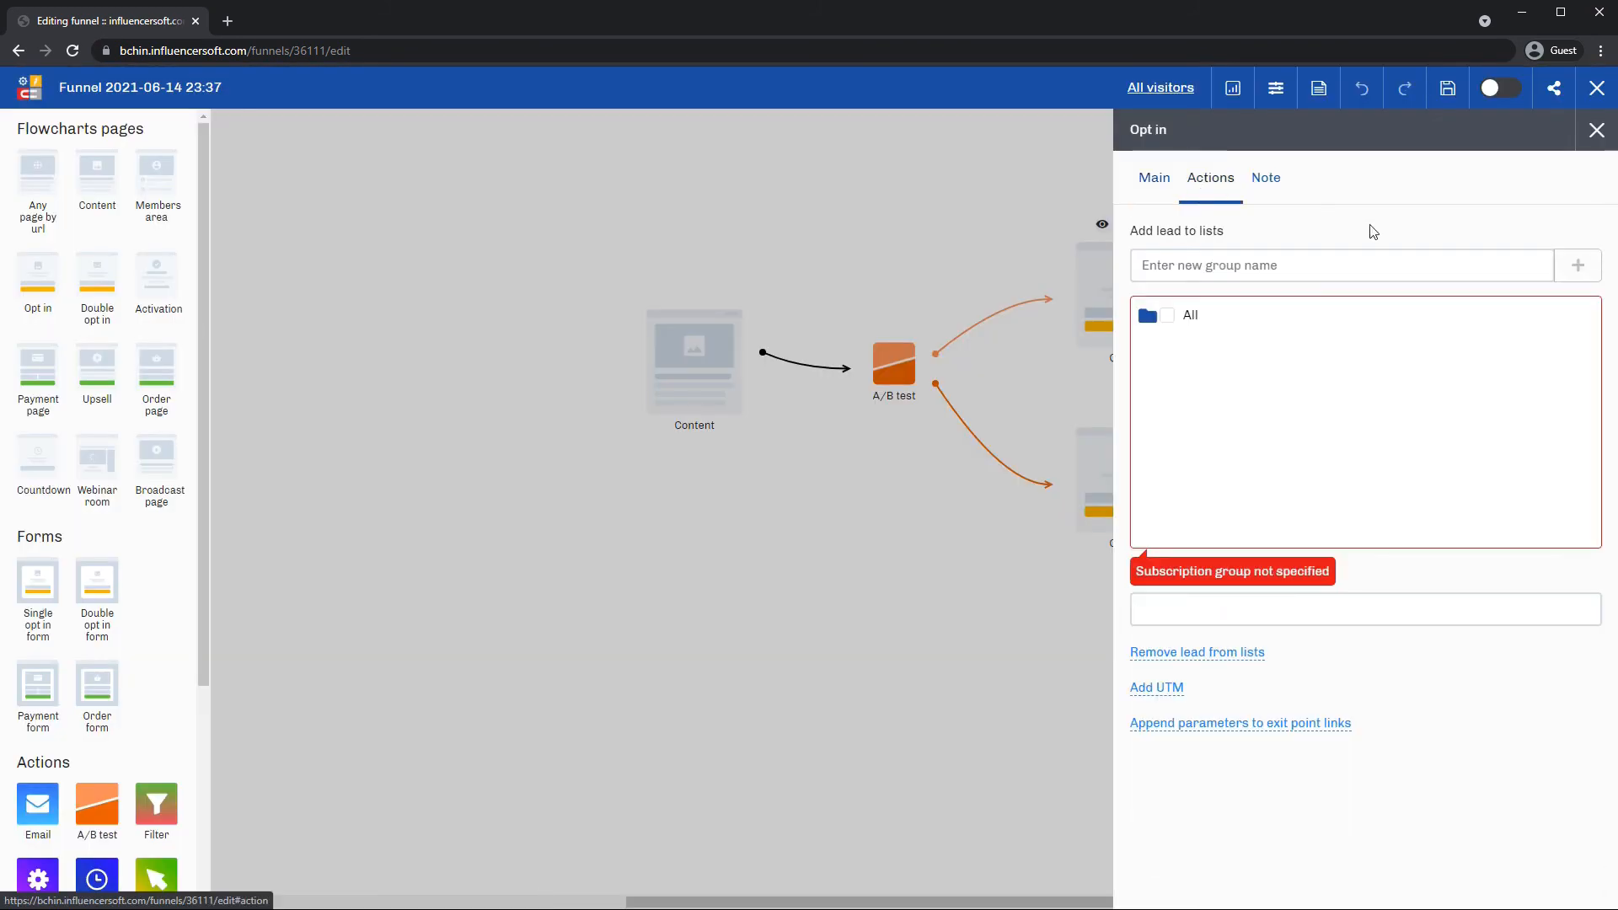
# Add a subscription group from All > Without category to the top Opt in page.
pyautogui.click(1144, 321)
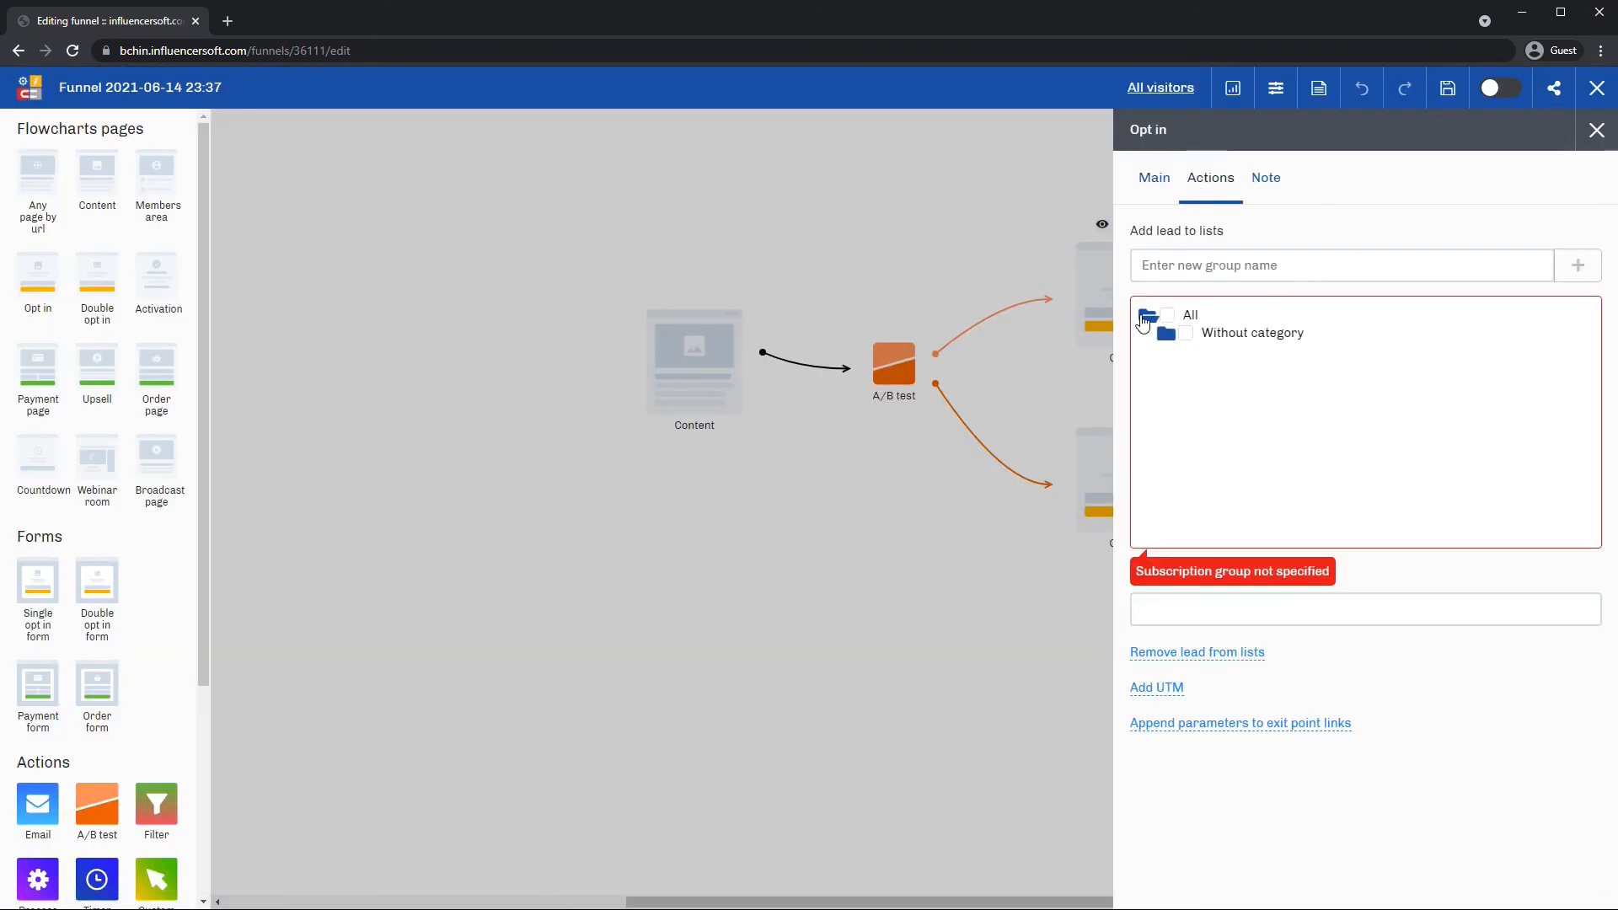
pyautogui.click(1160, 337)
pyautogui.scroll(-3, 1264, 438)
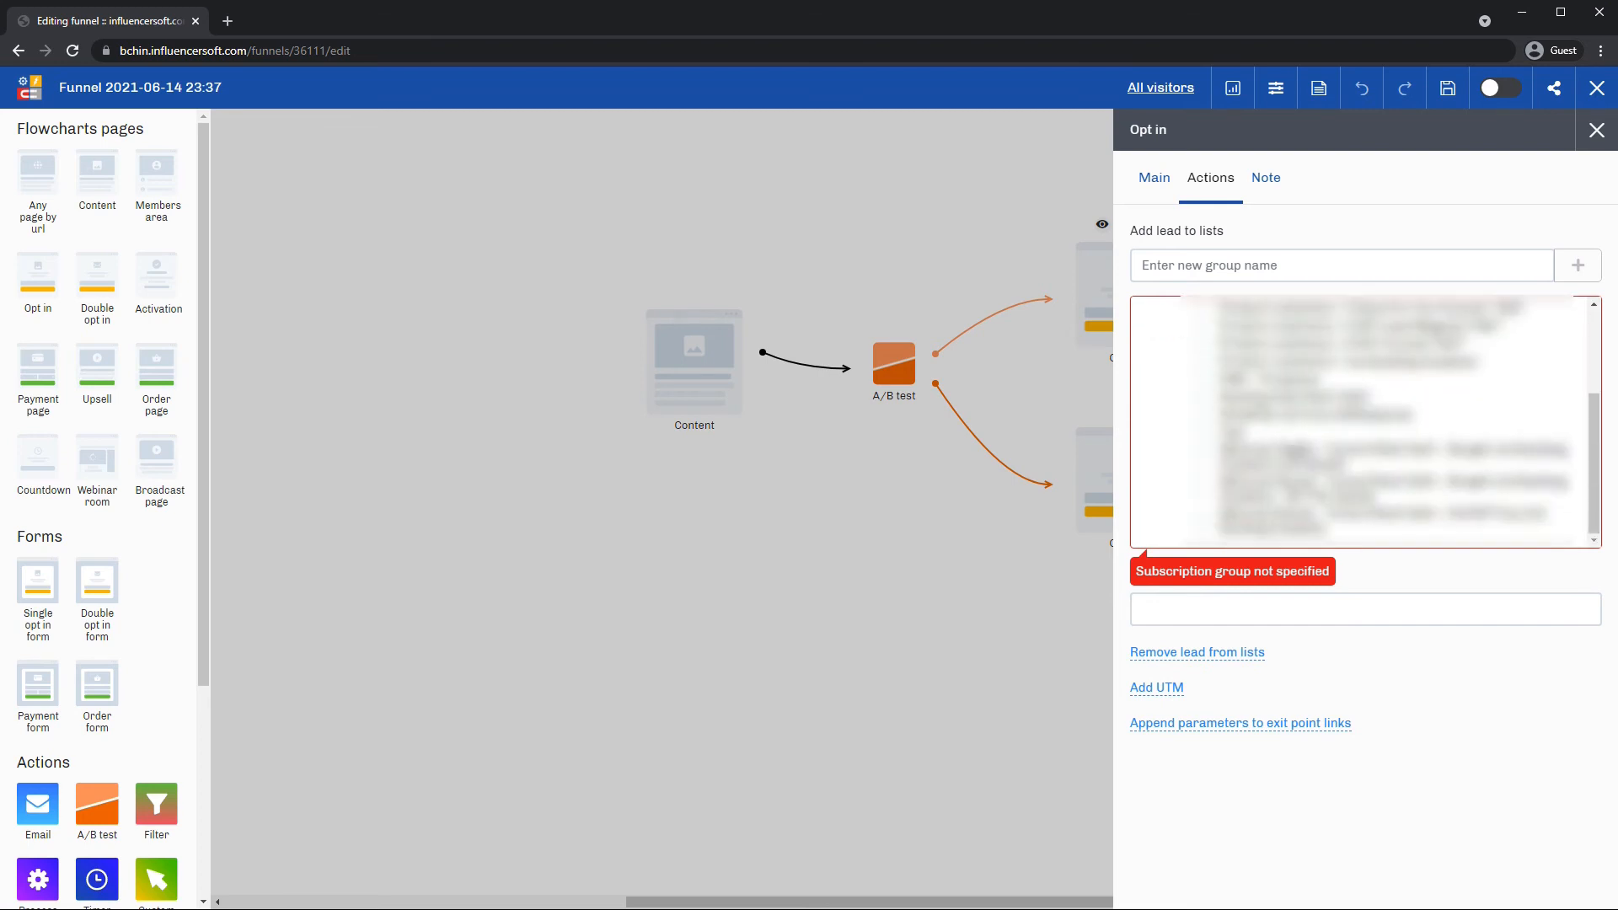
pyautogui.click(1203, 432)
pyautogui.click(1596, 130)
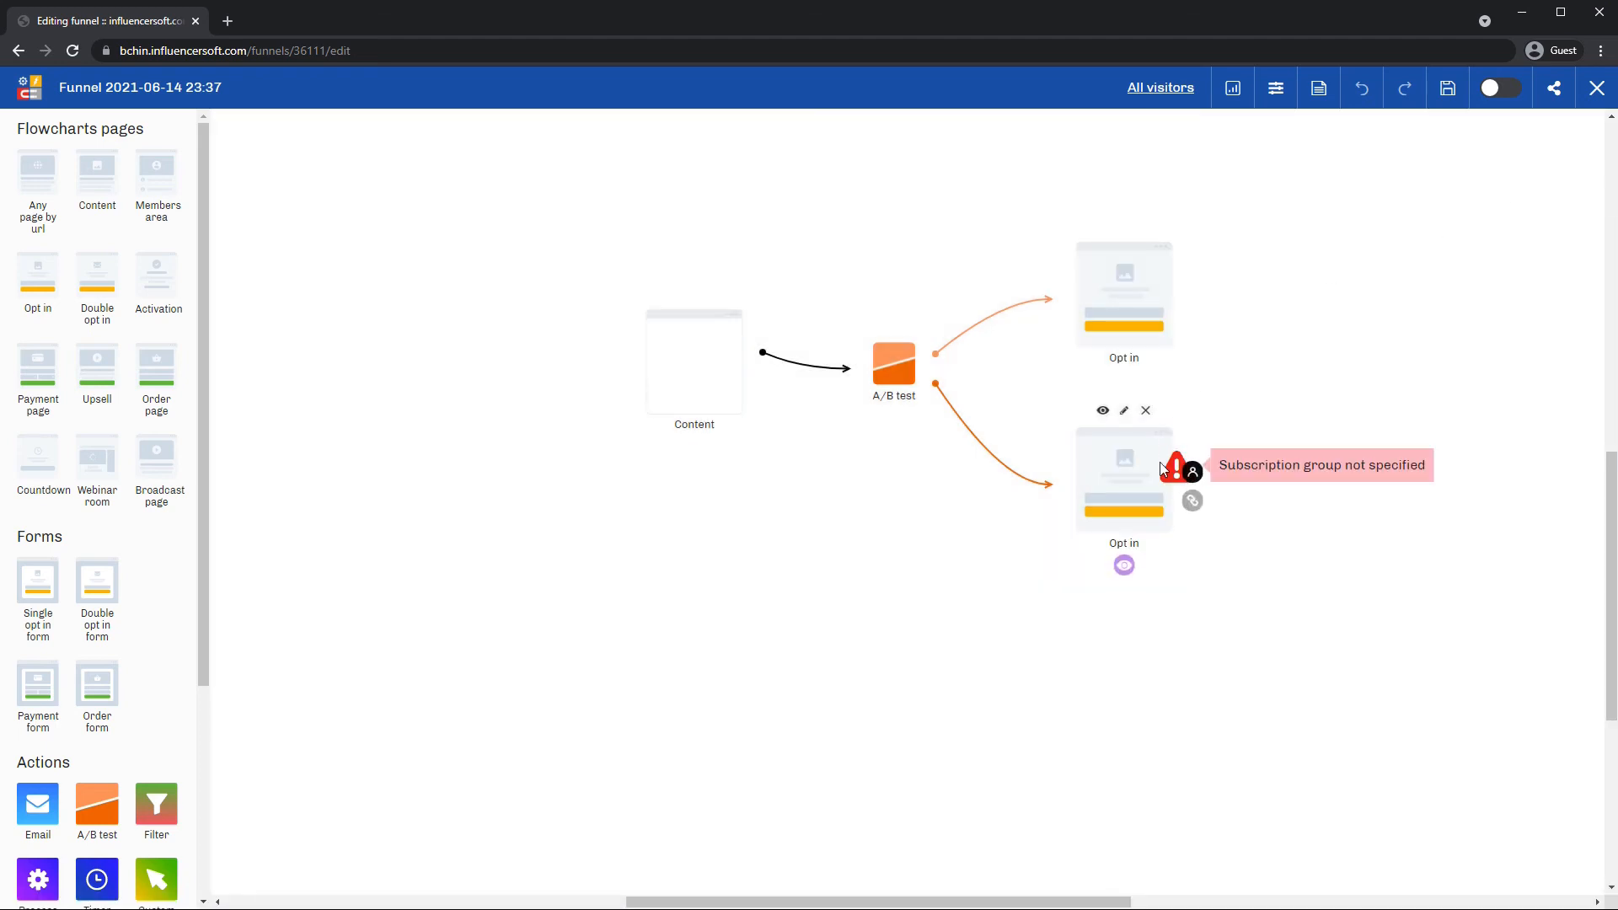
# Add a subscription group to the lower Opt in page too, then switch the funnel on.
pyautogui.click(1126, 407)
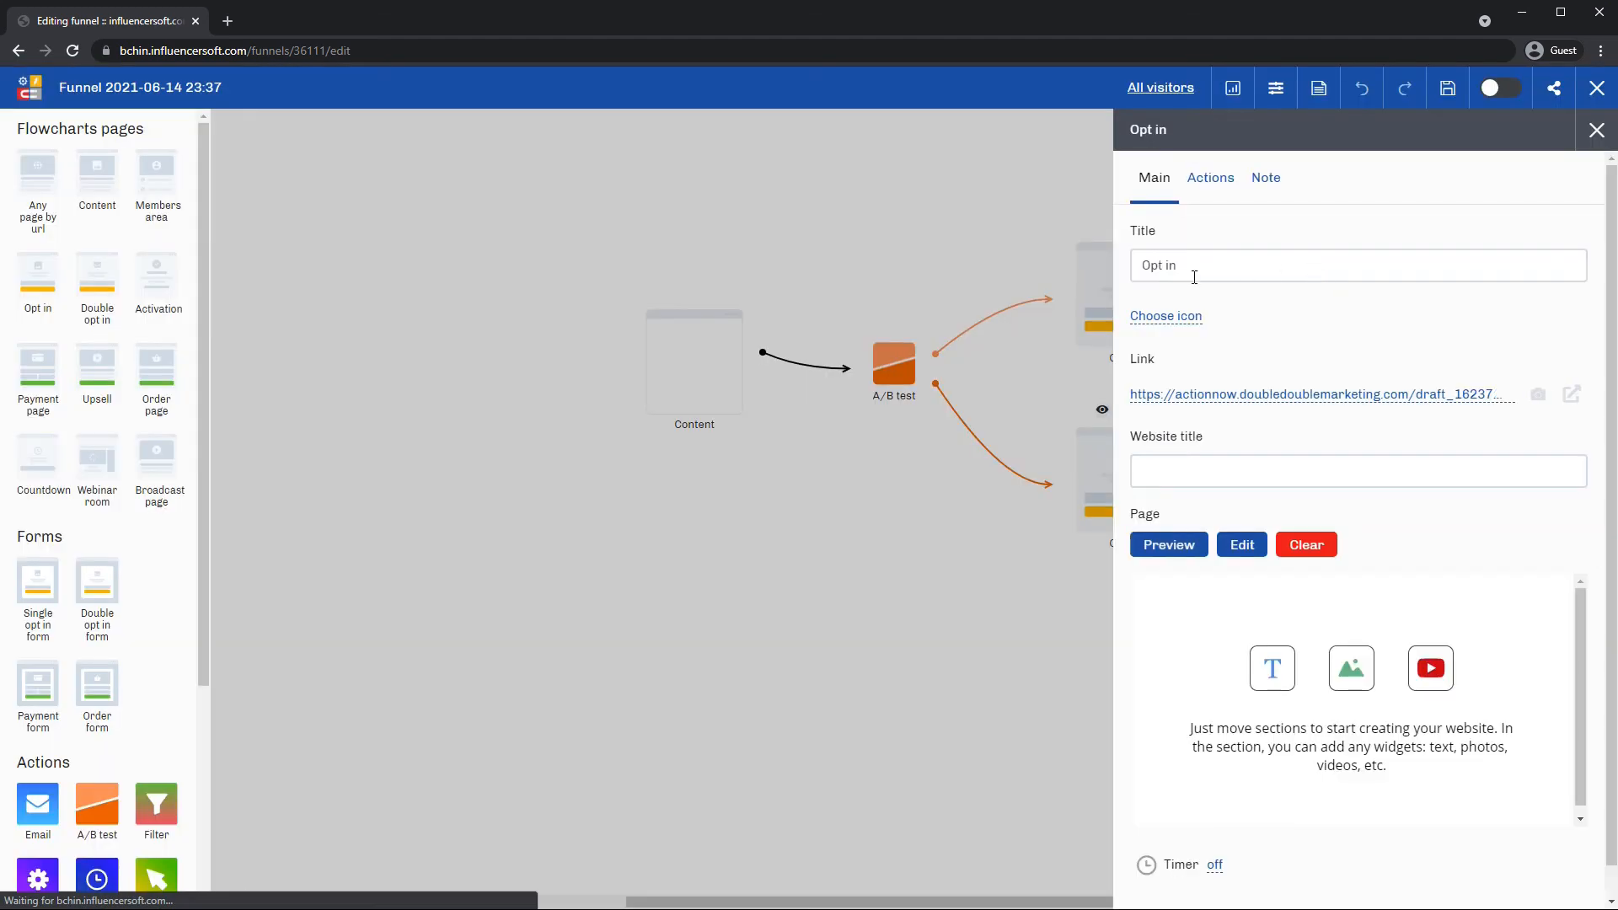
pyautogui.click(1210, 178)
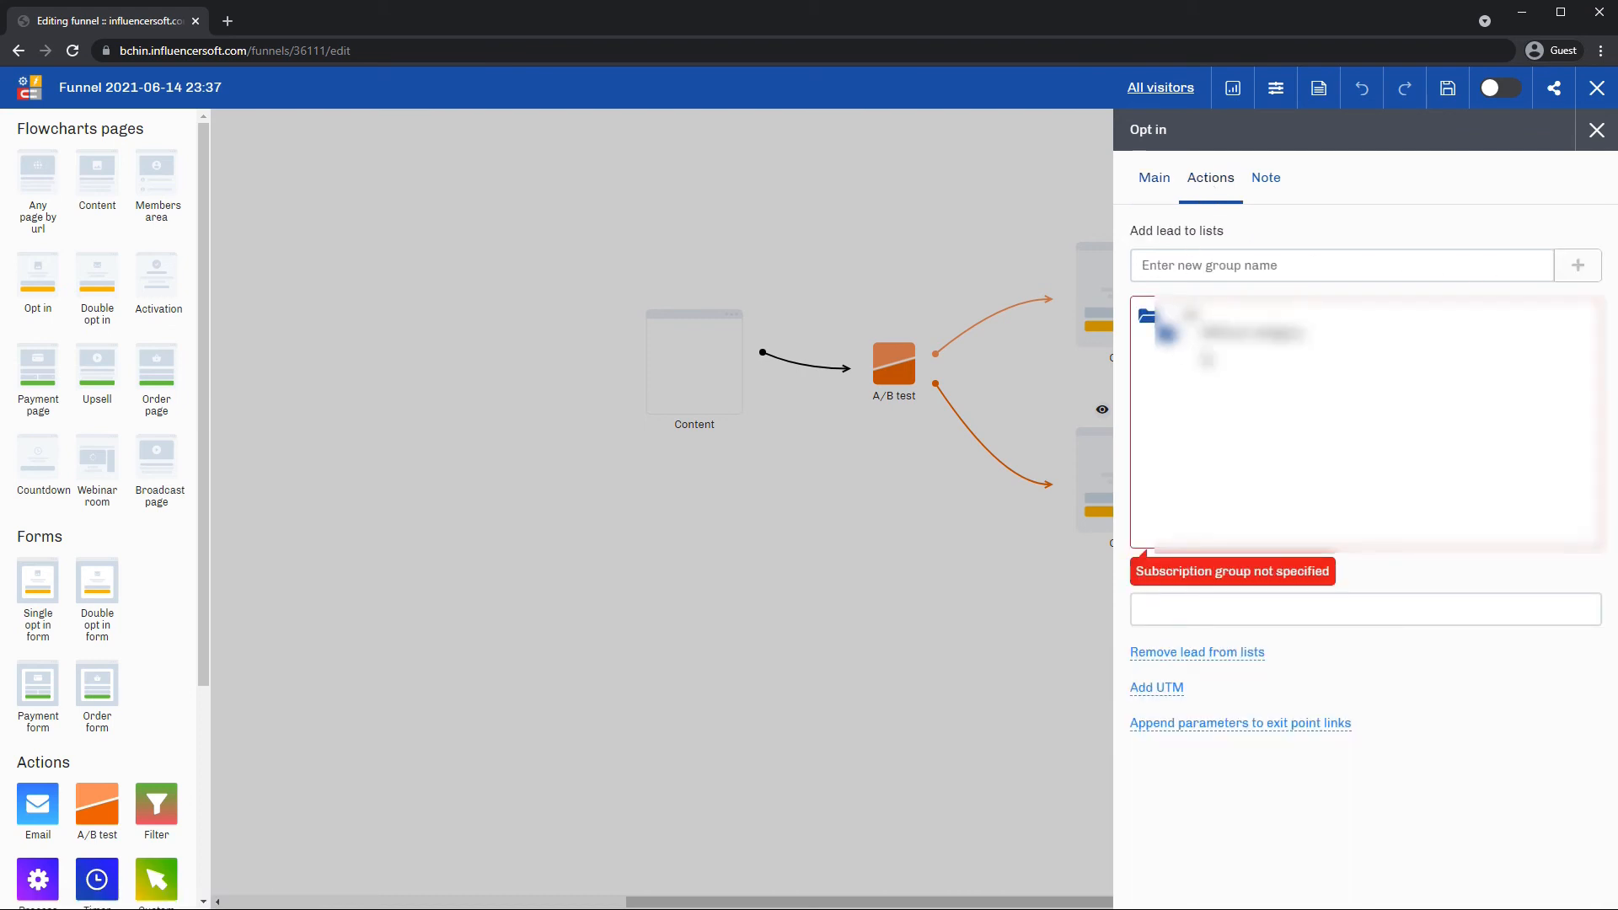
pyautogui.click(1169, 334)
pyautogui.scroll(-3, 1230, 409)
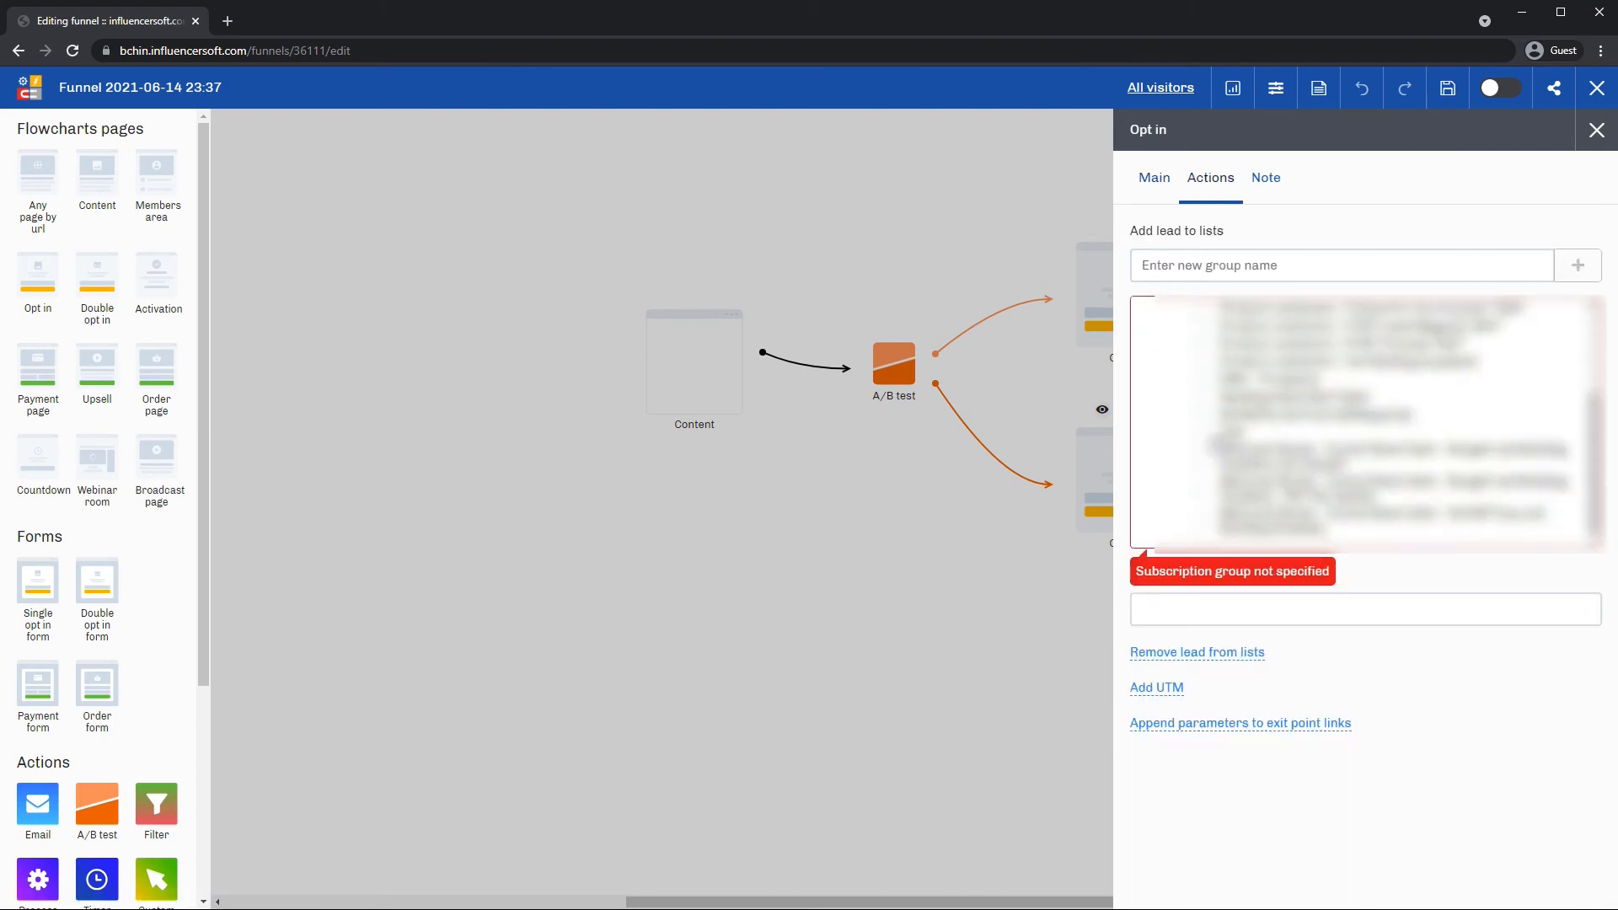
pyautogui.click(1203, 431)
pyautogui.click(1022, 242)
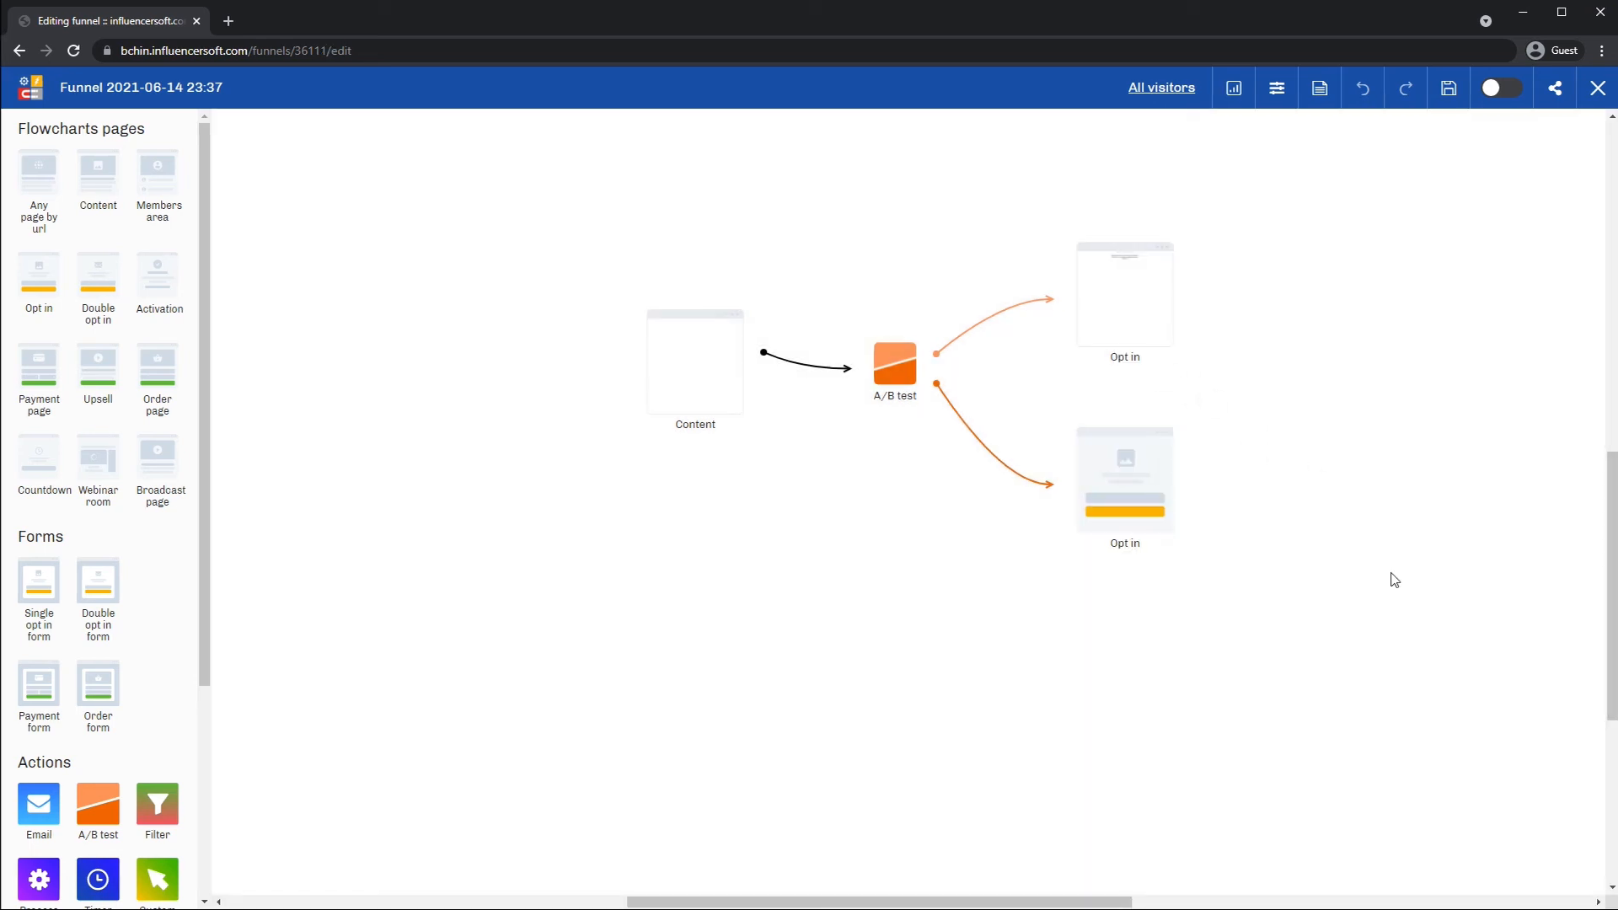
pyautogui.click(1501, 98)
pyautogui.moveTo(696, 370)
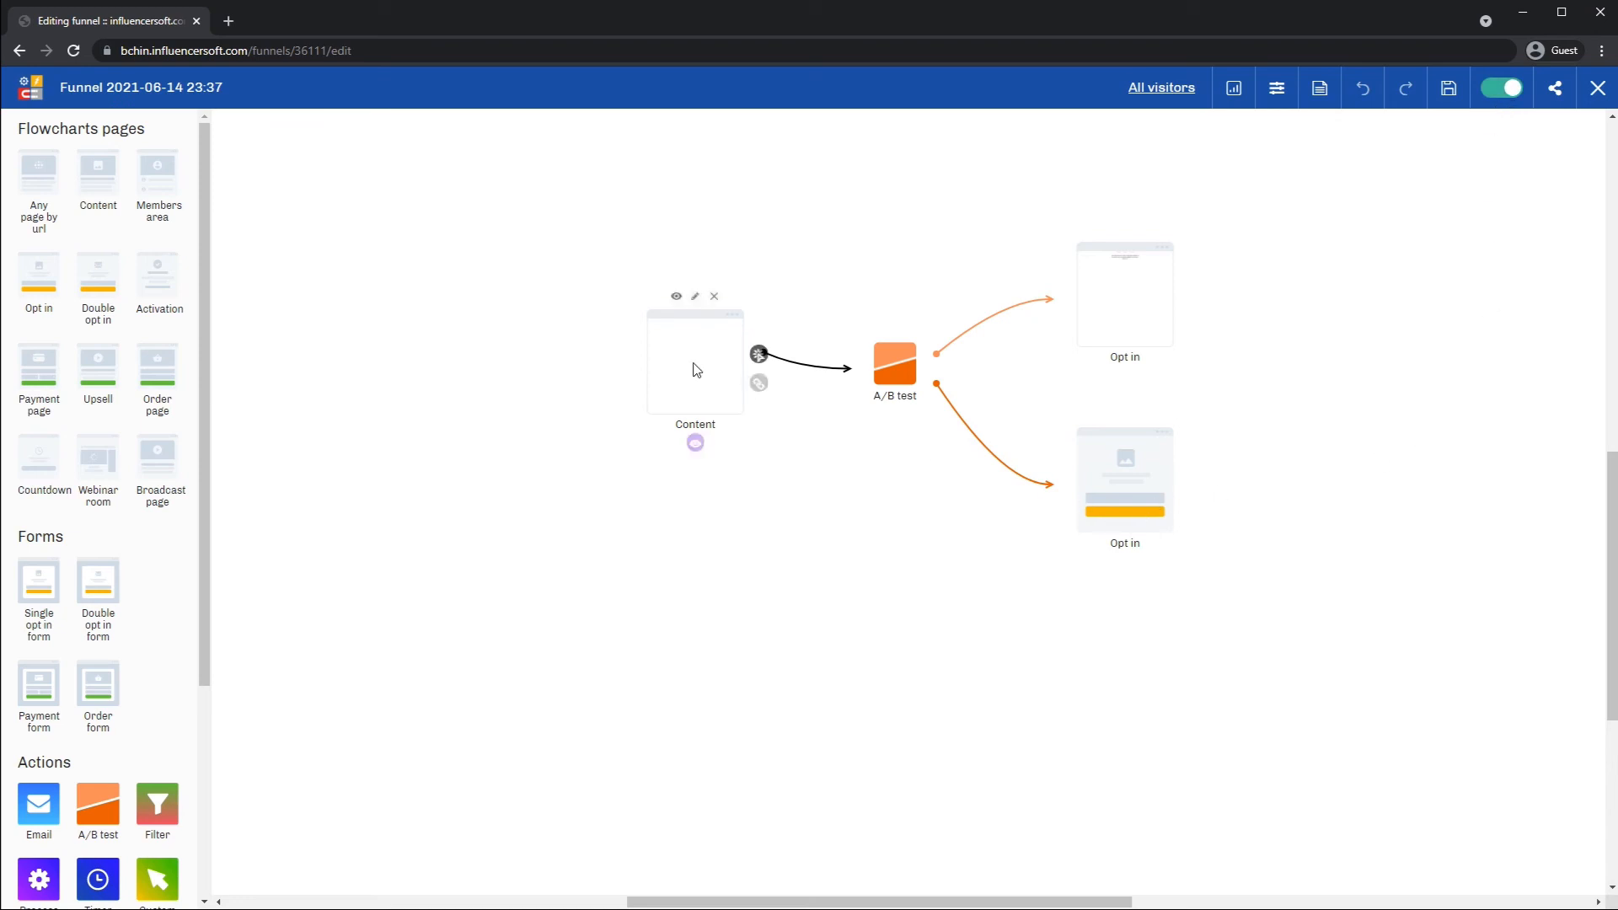